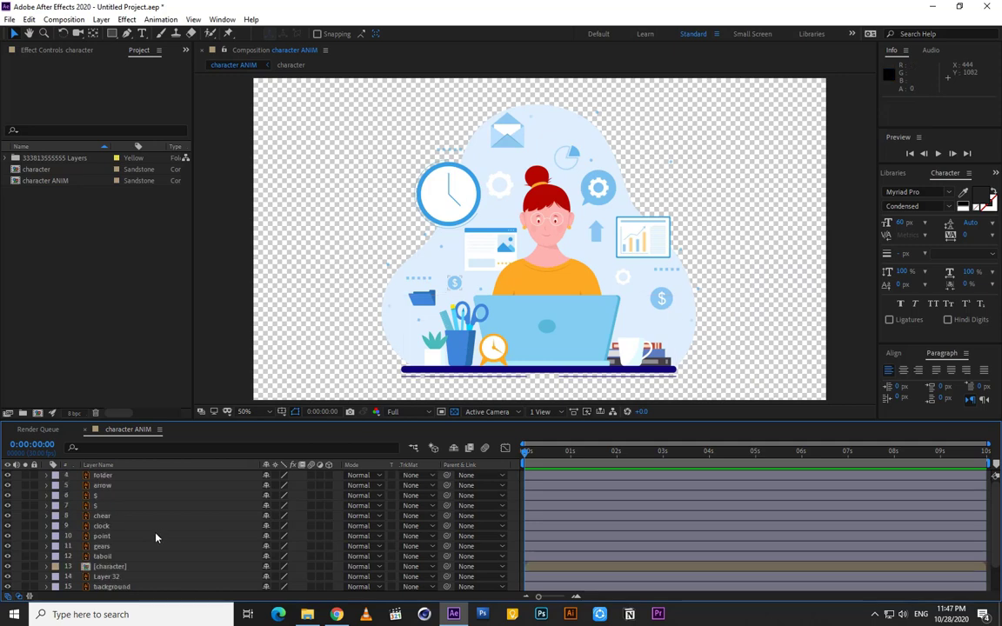
Open the nested character composition from character ANIM.
left_click(112, 566)
double_click(105, 570)
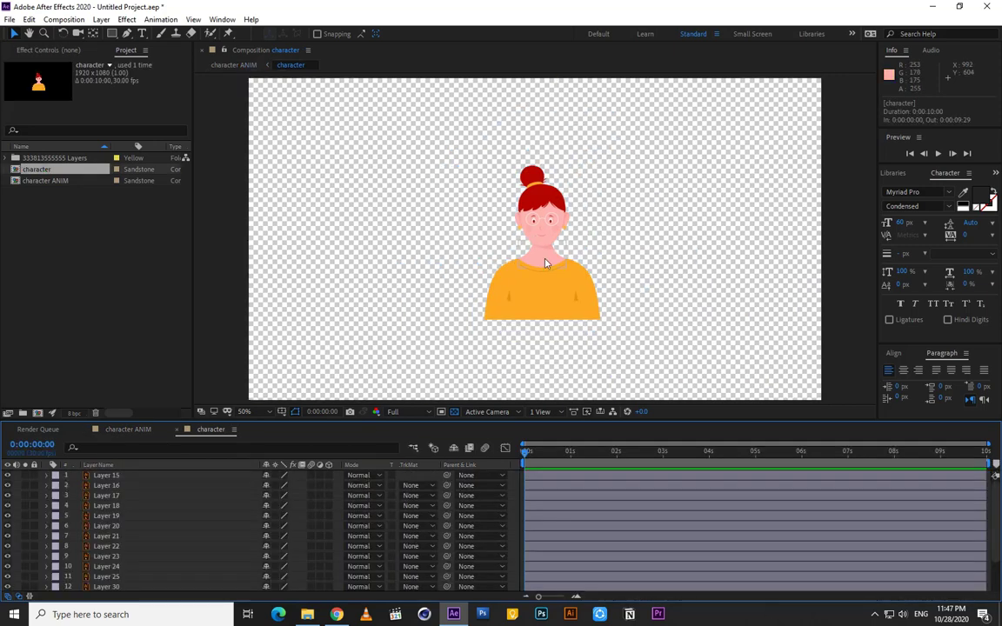
scroll(543, 265, "up", 4)
scroll(557, 270, "down", 2)
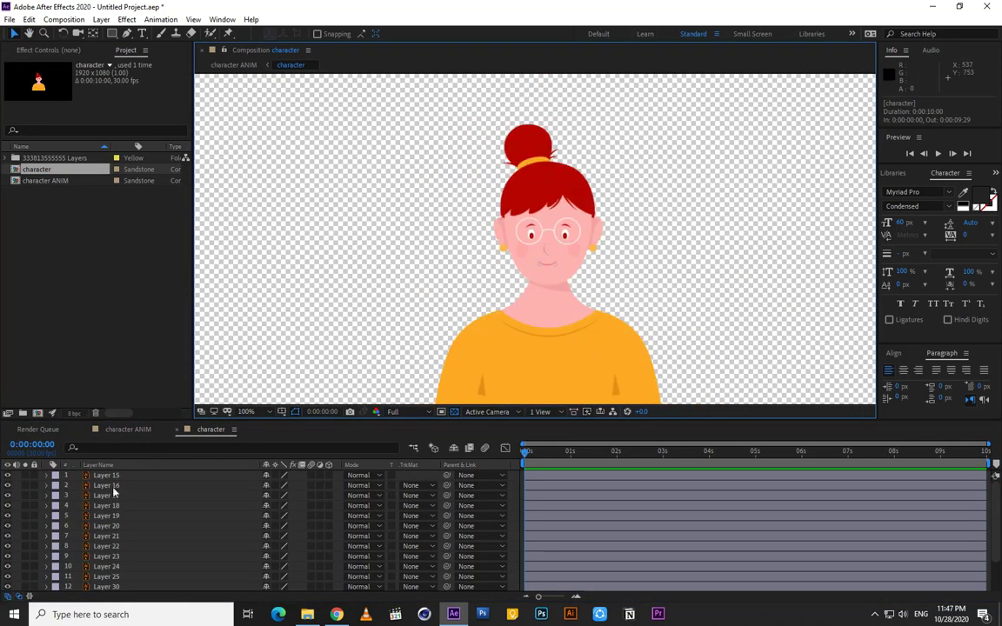
Identify the layer holding the woman's head and hair, Layer 25, and rename it Face.
left_click(107, 476)
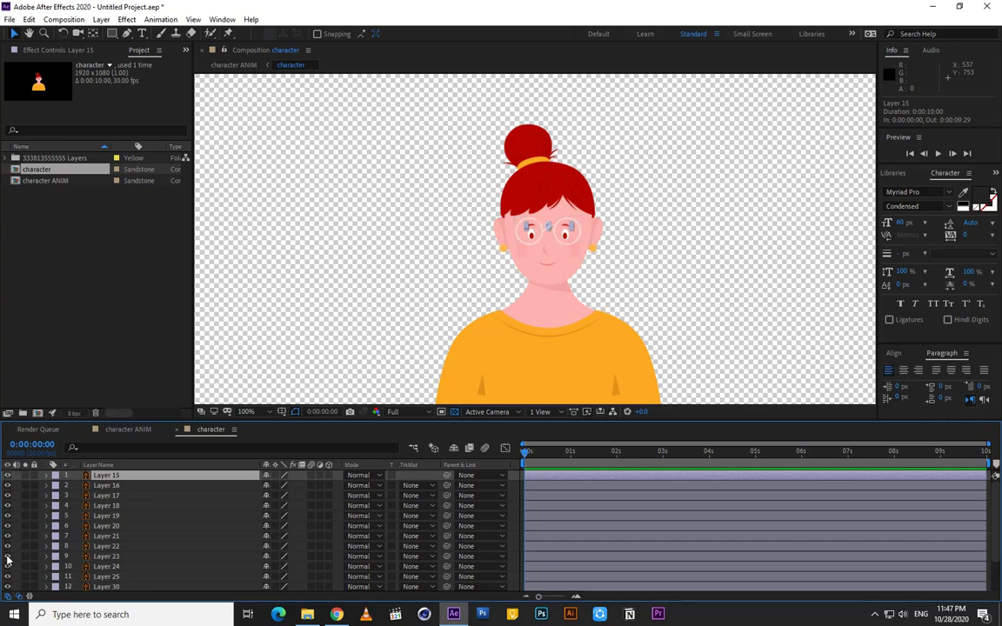
left_click(8, 578)
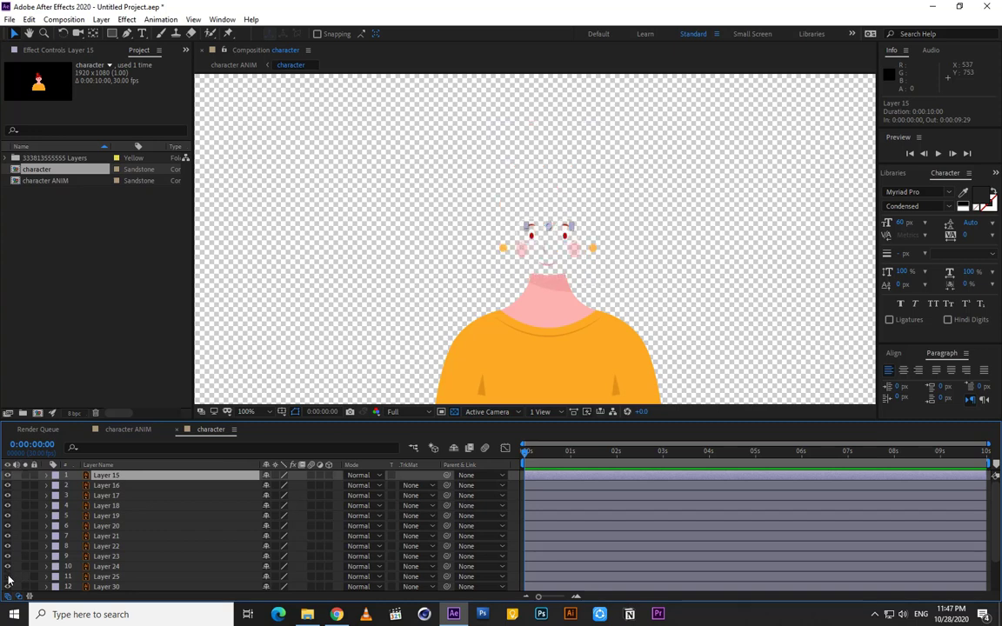
left_click(8, 577)
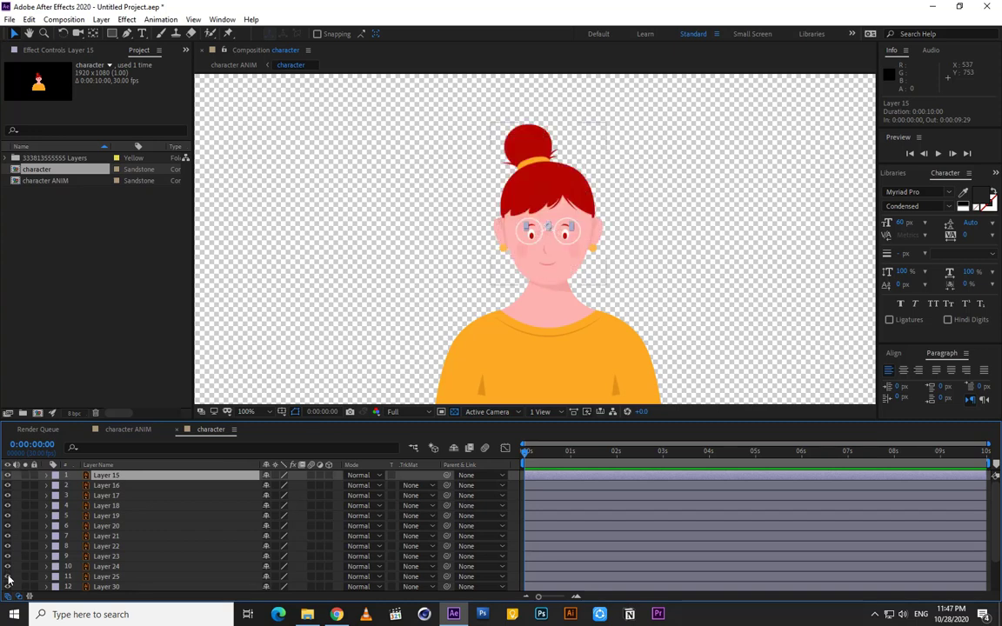
left_click(61, 578)
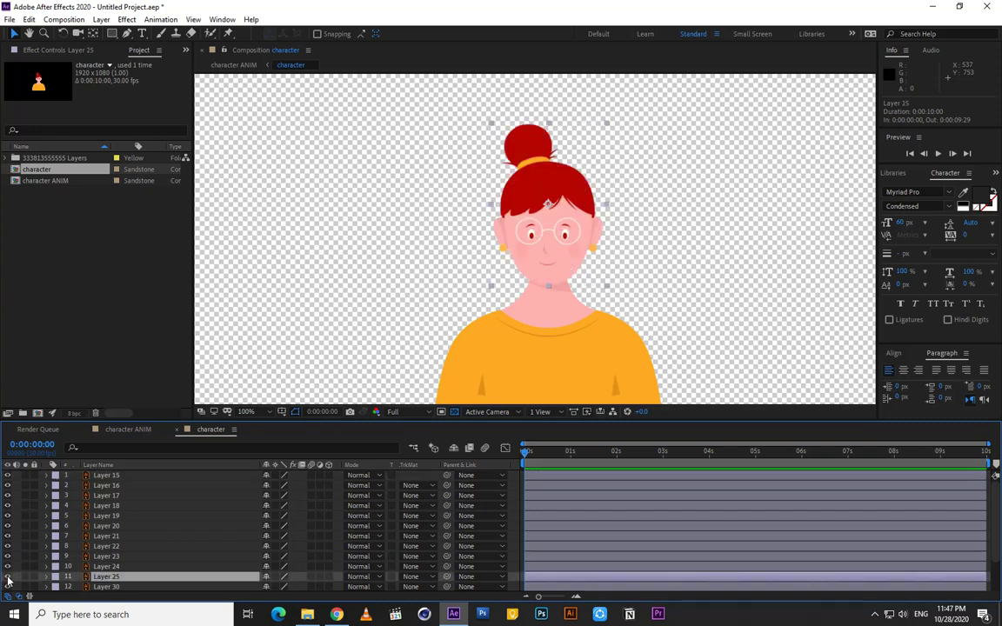
key("Return")
type("Face")
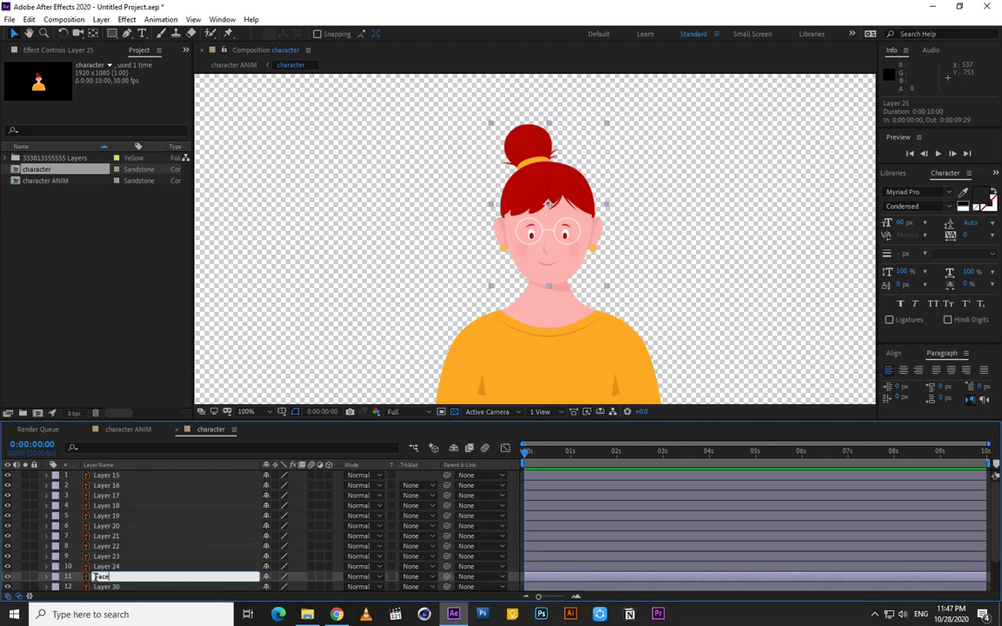
key("Return")
Parent all the facial feature layers, Layer 15 through Layer 24, to the Face layer.
left_click(107, 566)
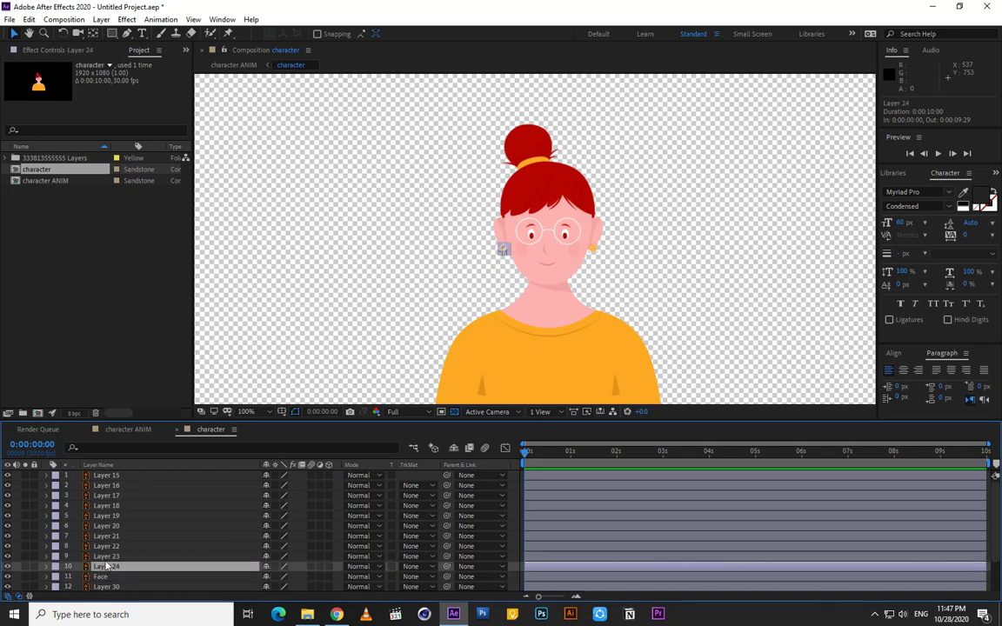
left_click(105, 475, "shift")
scroll(112, 523, "down", 2)
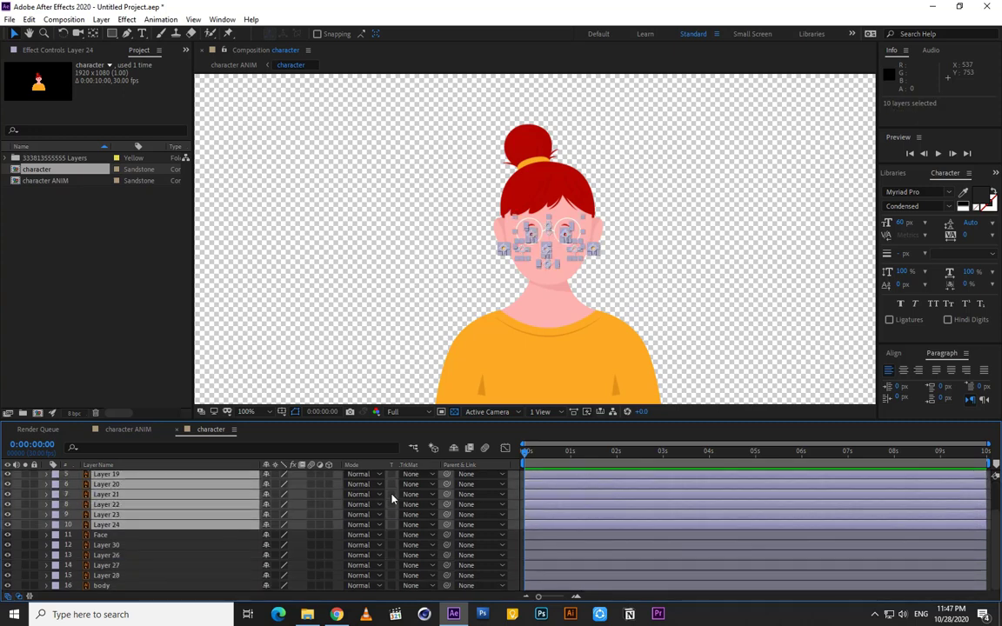
left_click_drag(446, 475, 105, 537)
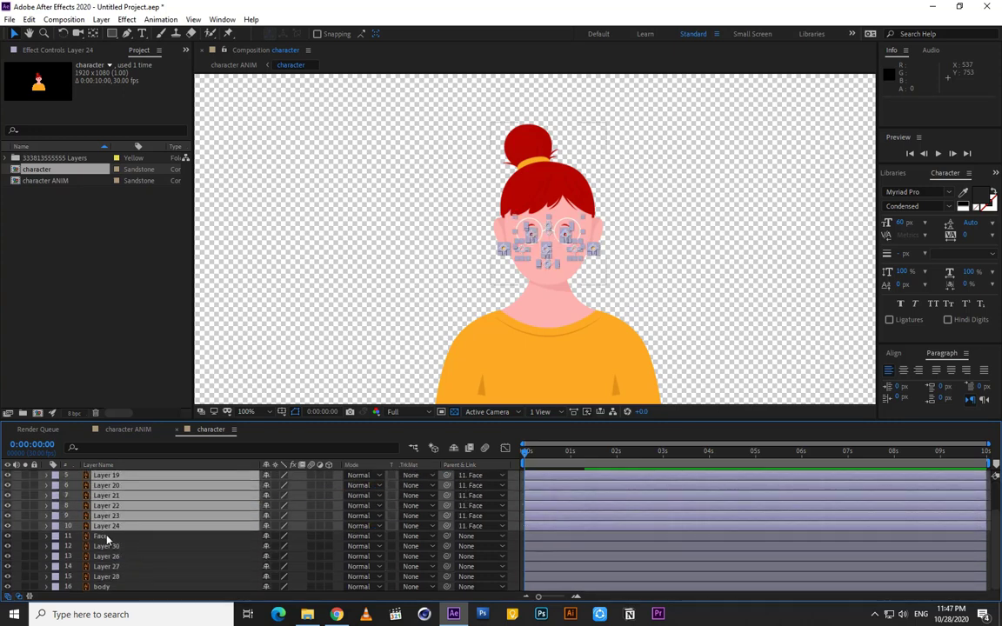
Move the Face layer's anchor point down to the bottom of the chin, where the head meets the neck.
left_click(106, 539)
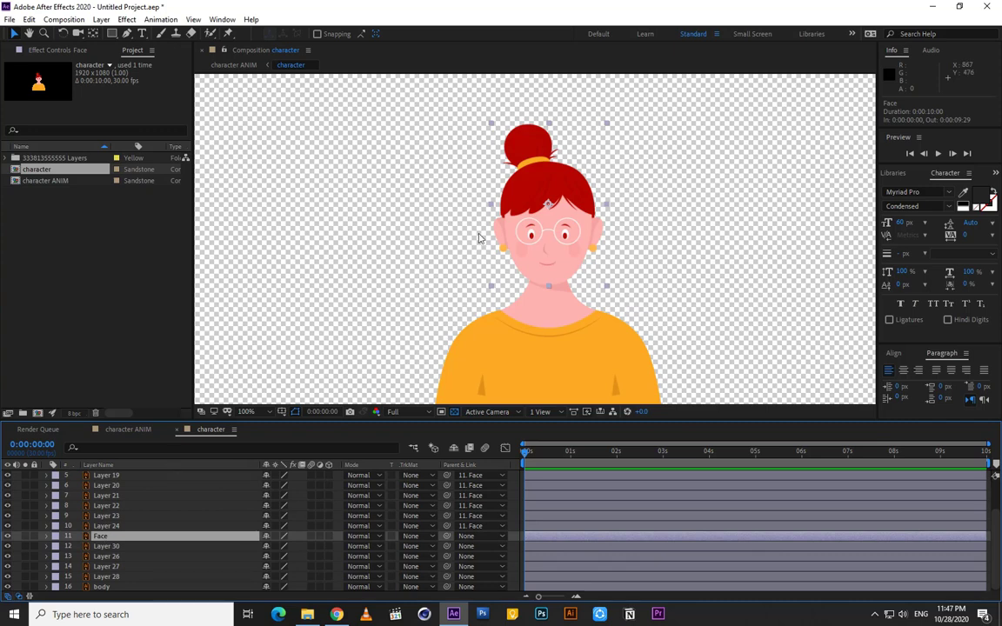
left_click(93, 33)
left_click_drag(557, 210, 550, 291)
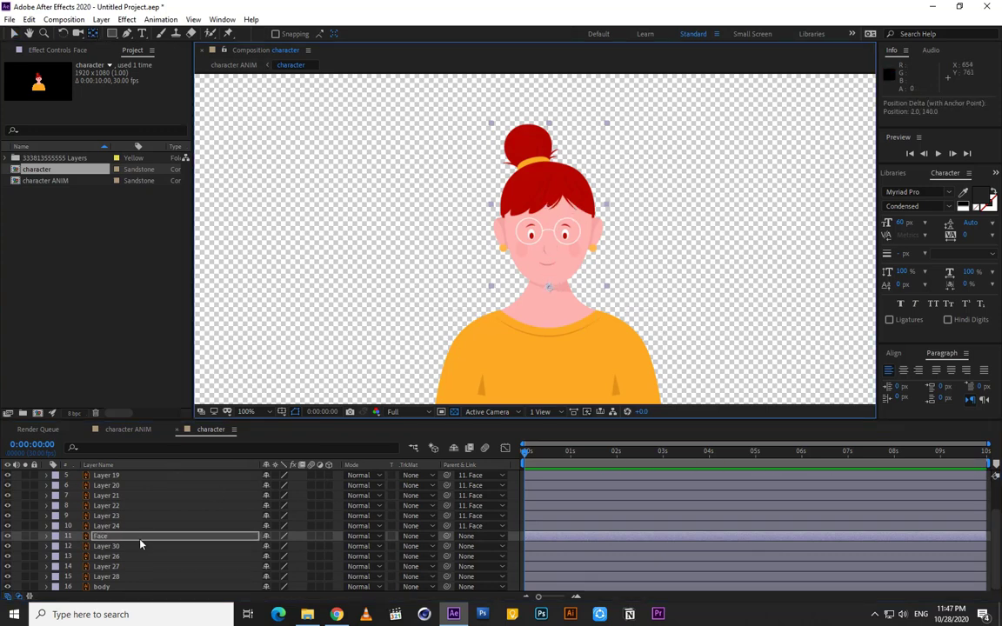
Try rotating the Face layer by 8° to test its pivot, and undo the rotation.
key("r")
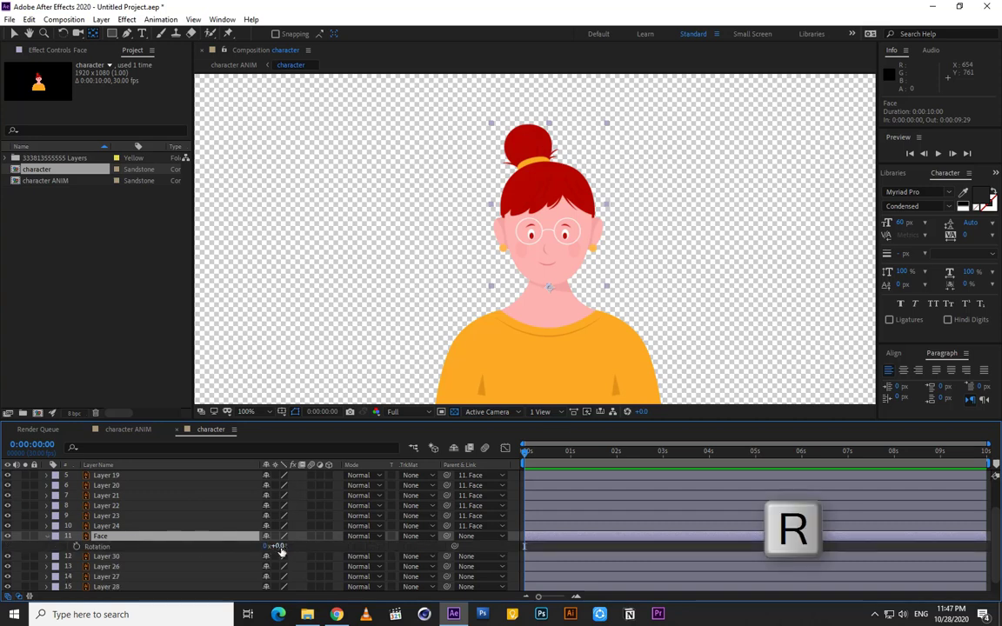
mouse_move(275, 546)
left_mouse_down()
mouse_move(252, 546)
mouse_move(289, 547)
left_mouse_up()
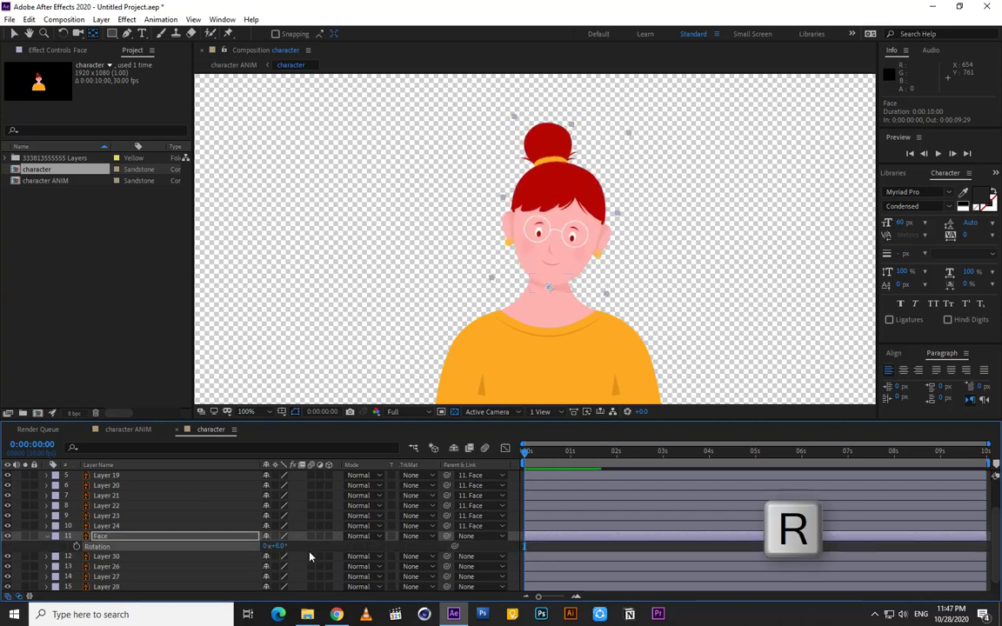
key("ctrl+z")
left_click(303, 547)
left_click(47, 537)
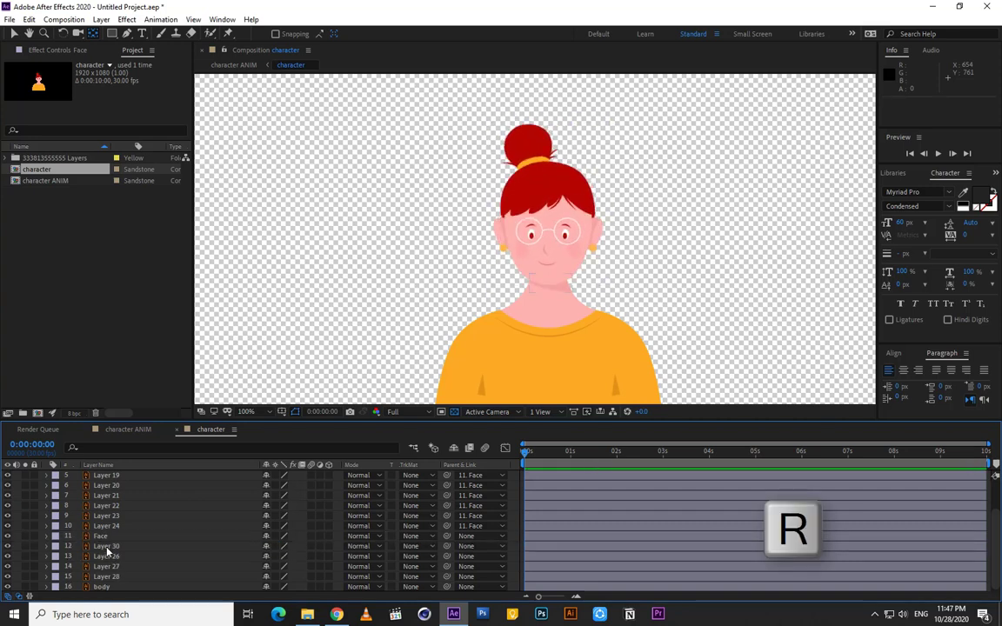
left_click(112, 548)
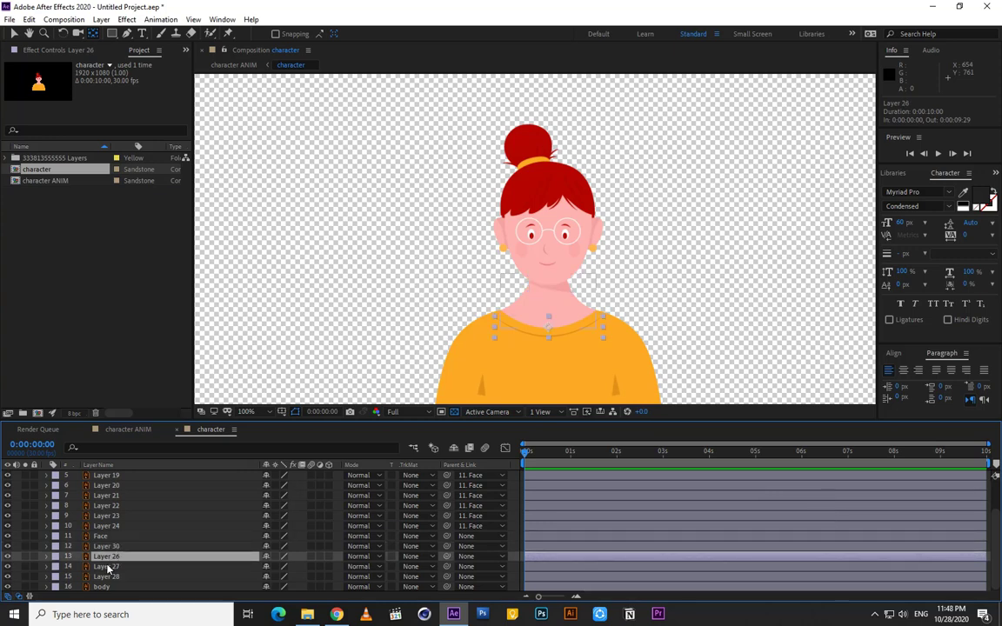
left_click_drag(446, 546, 114, 564)
key("ctrl+z")
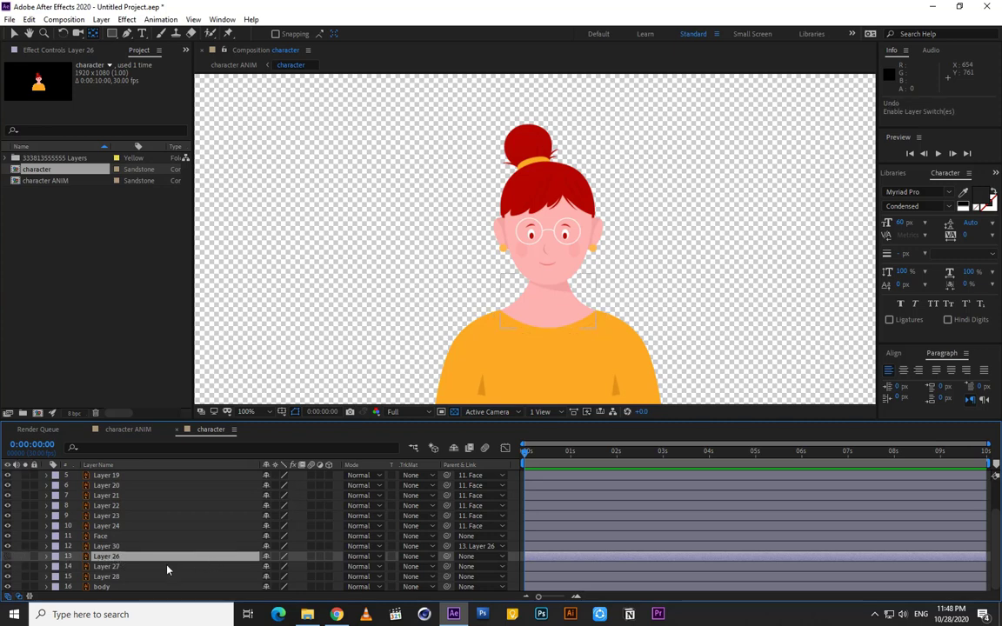
key("ctrl+z")
key("ctrl+z")
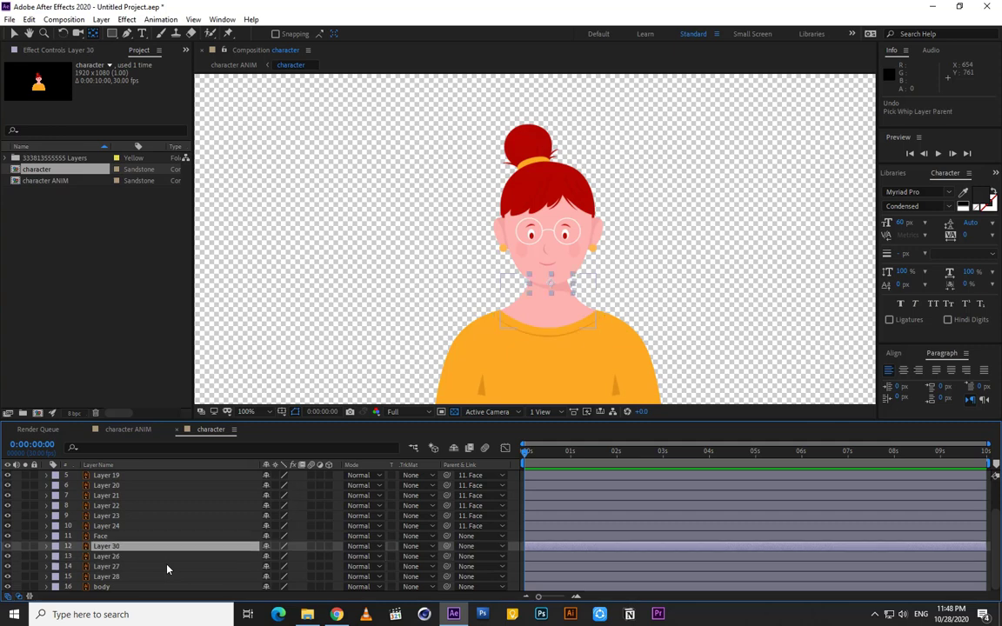
Parent the neck shadow, Layer 30, to the neck artwork, Layer 27.
left_click(122, 557)
left_click(112, 567)
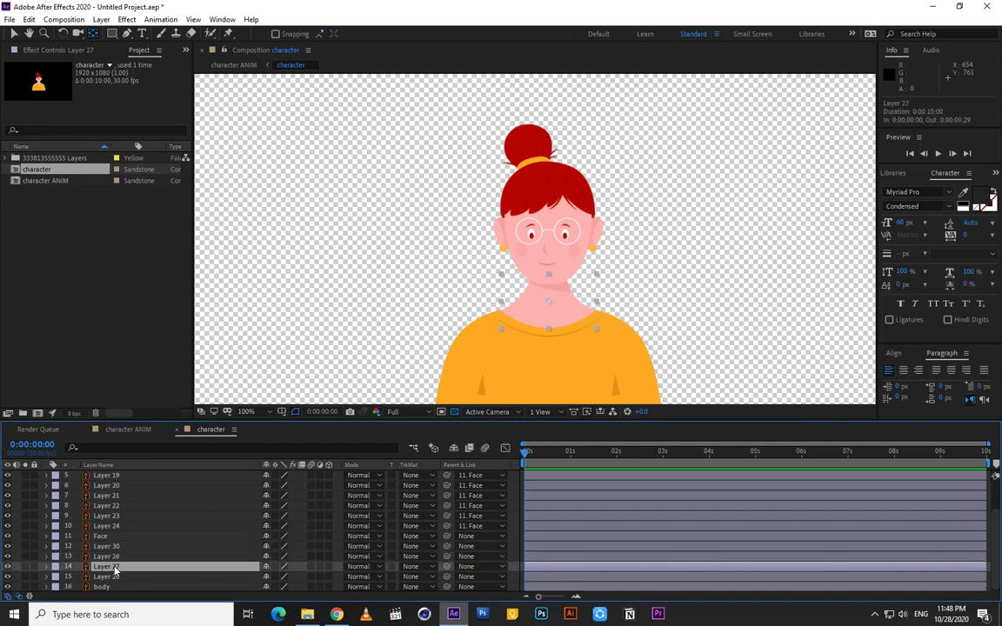
left_click(113, 547)
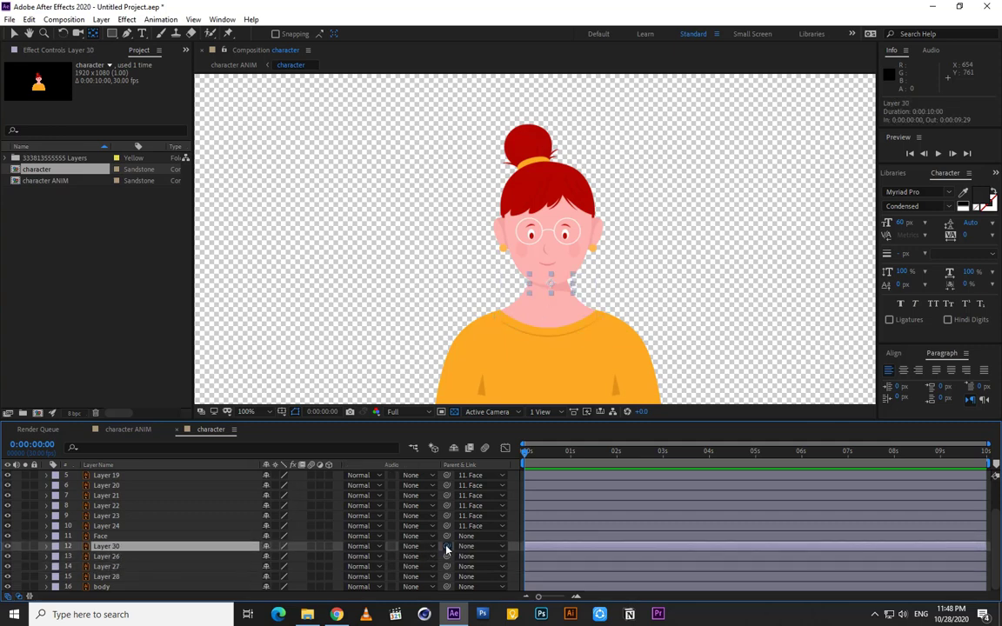
left_click_drag(446, 547, 109, 568)
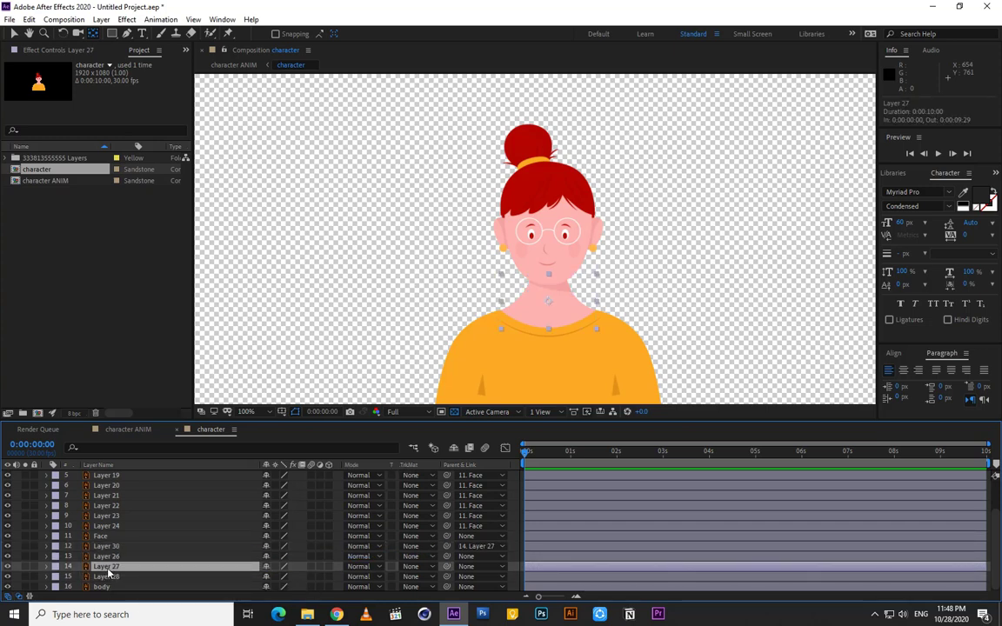
Rename Layer 27 as Nick and move its anchor point to the base of the neck at the collar.
key("Return")
type("Ni")
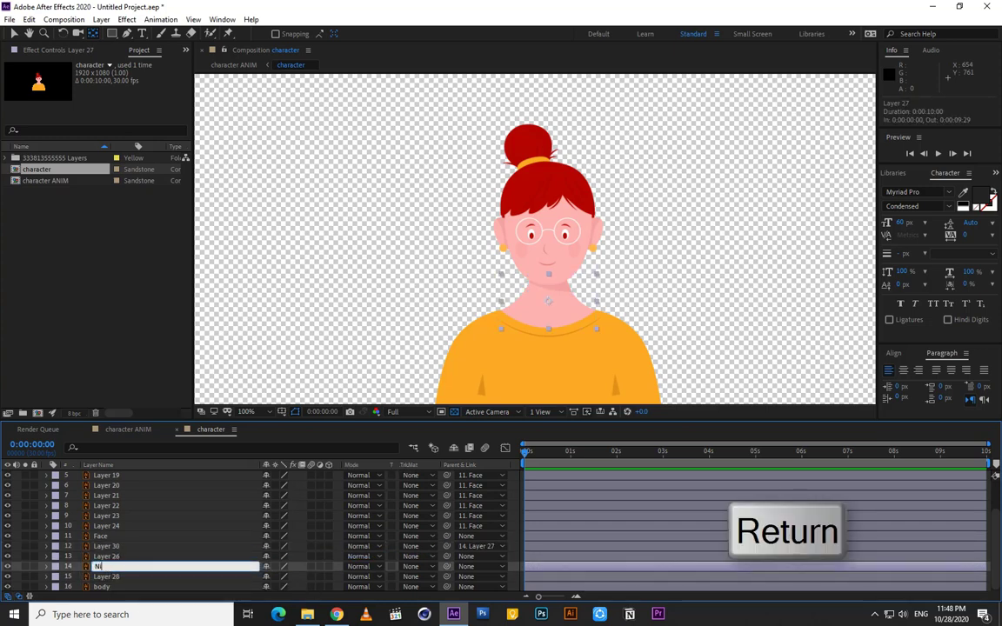
type("ck")
key("Return")
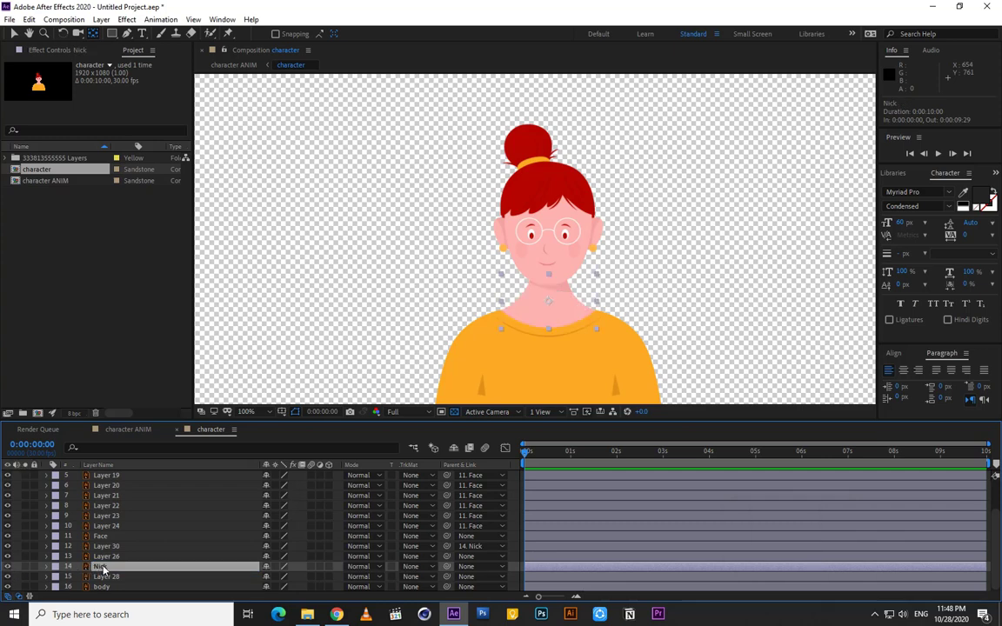
left_click(551, 320)
left_click_drag(549, 314, 549, 329)
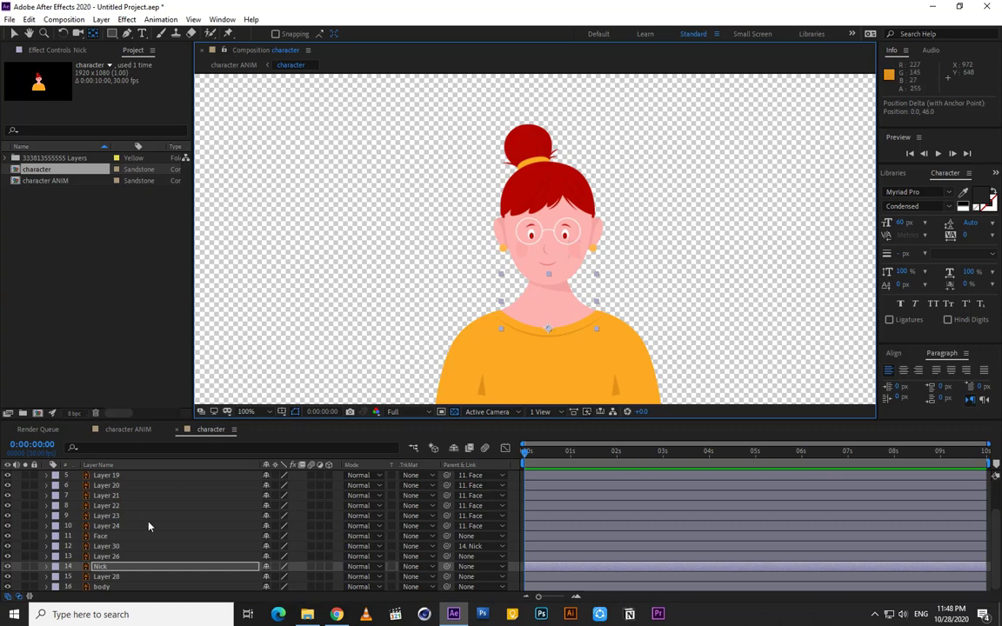
Parent the Face layer to the Nick layer.
left_click(100, 536)
left_click(413, 536)
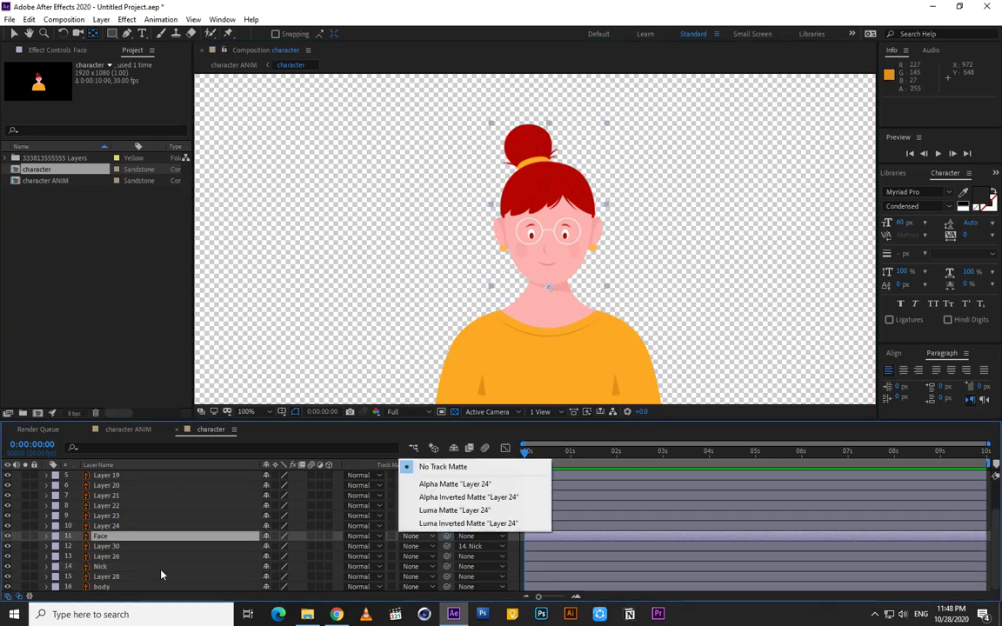
key("Escape")
left_click_drag(447, 536, 98, 571)
Try rotating the Nick layer by -4° to test the head and neck linkage, and undo the rotation.
left_click(98, 566)
key("r")
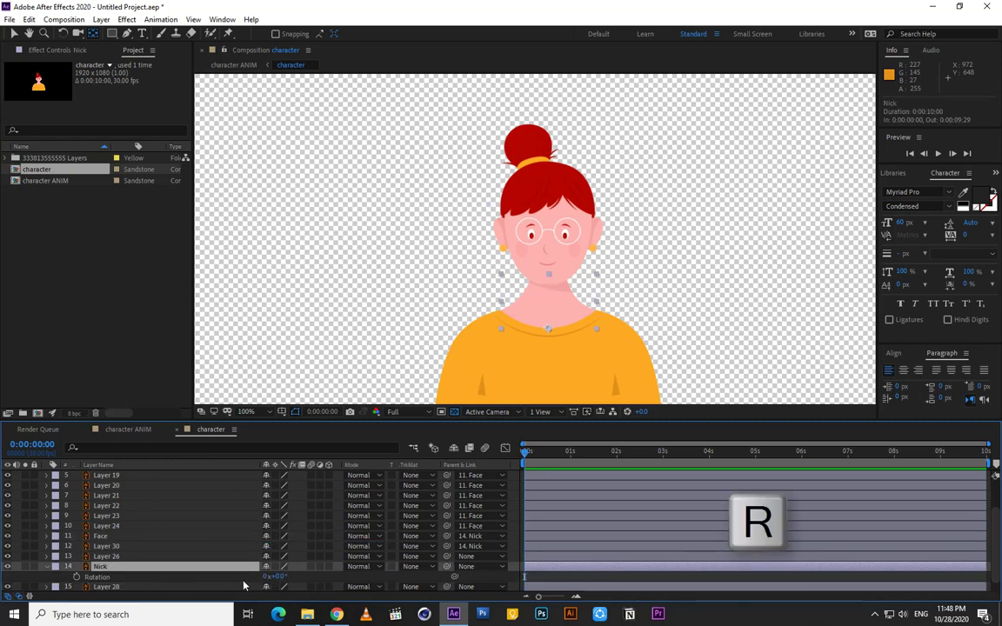
left_click(278, 577)
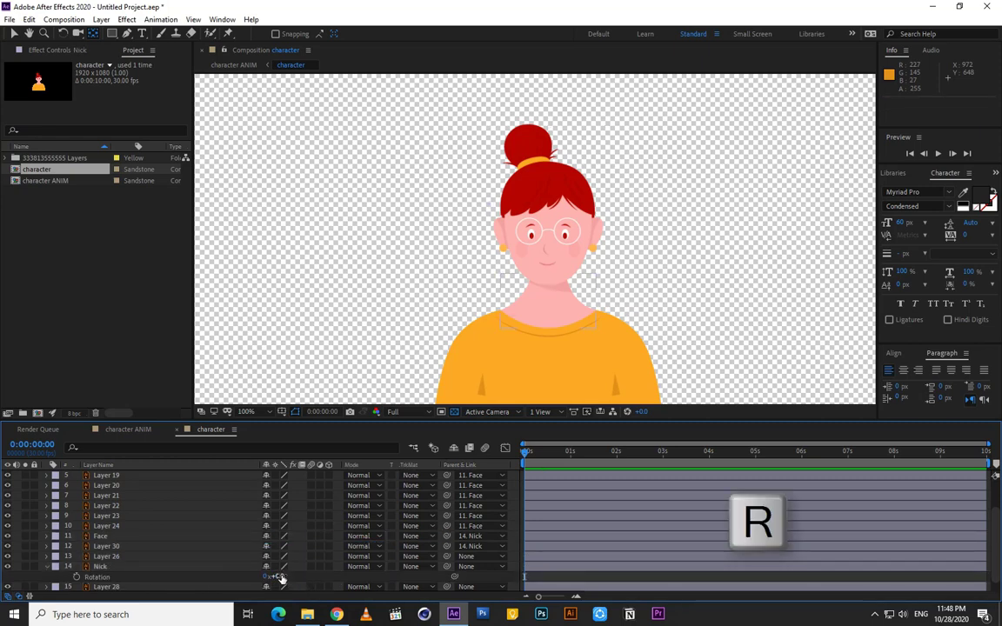
type("4")
left_click(309, 582)
mouse_move(278, 578)
left_mouse_down()
mouse_move(288, 578)
mouse_move(275, 577)
left_mouse_up()
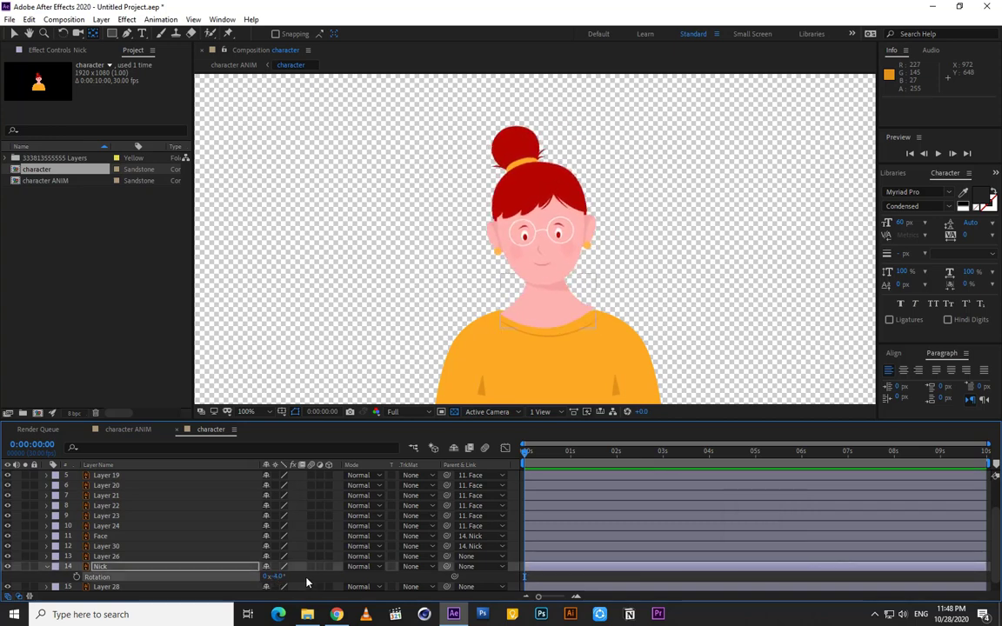
key("ctrl+z")
scroll(114, 587, "down", 1)
left_click(103, 544)
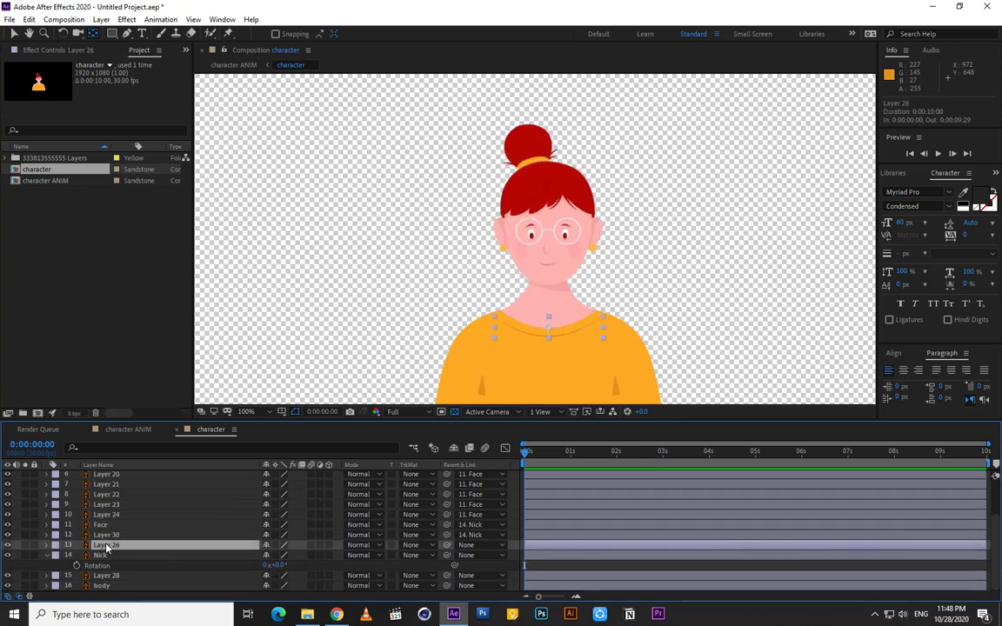
left_click(47, 556)
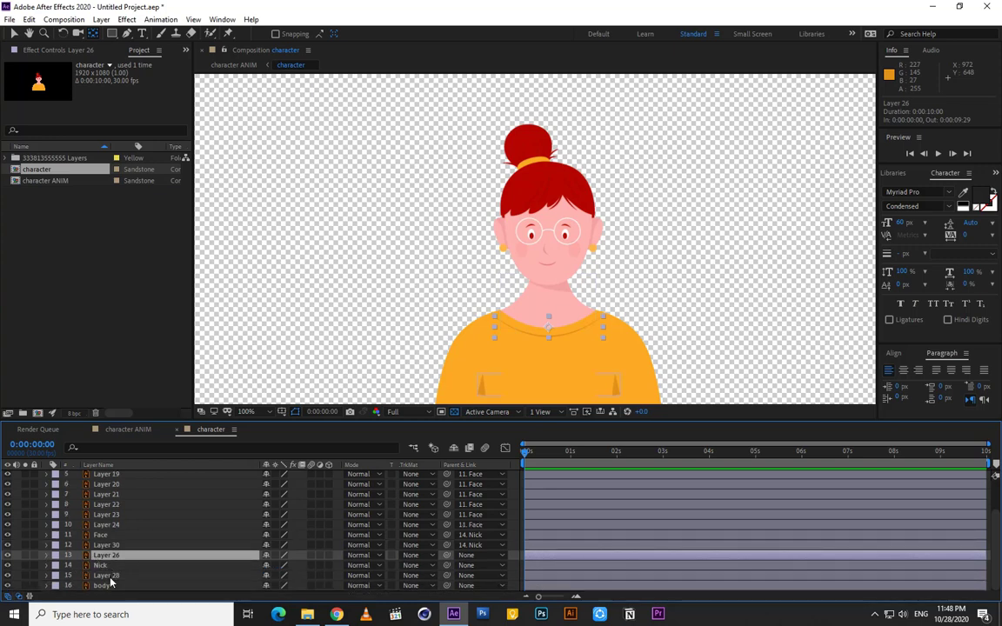
Add Scale keyframes at the start of the timeline to the two eye layers, Layer 18 and Layer 19.
left_click(103, 565)
key("period")
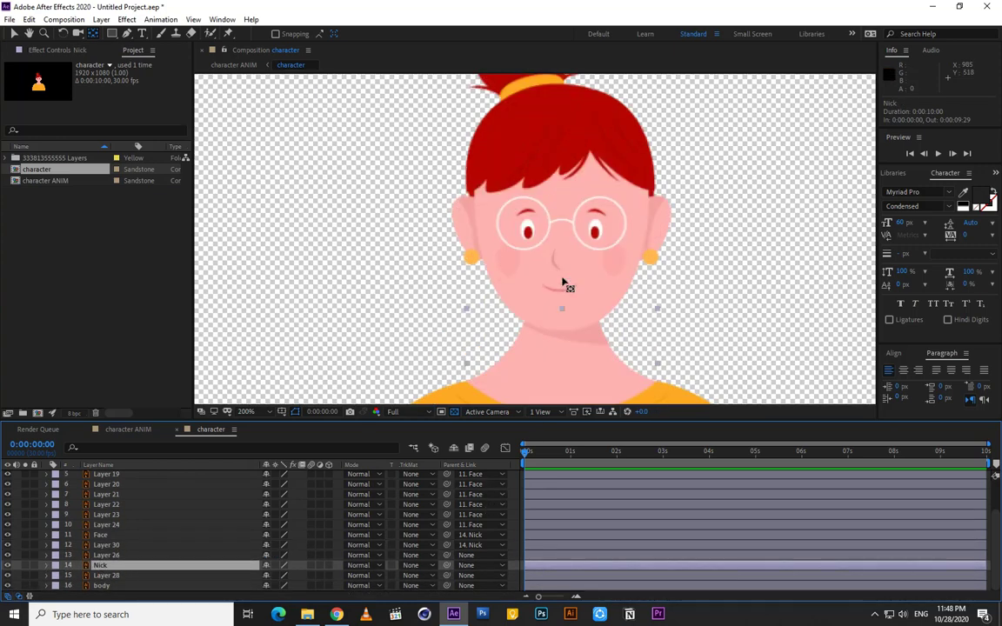
scroll(96, 513, "up", 2)
left_click(105, 487)
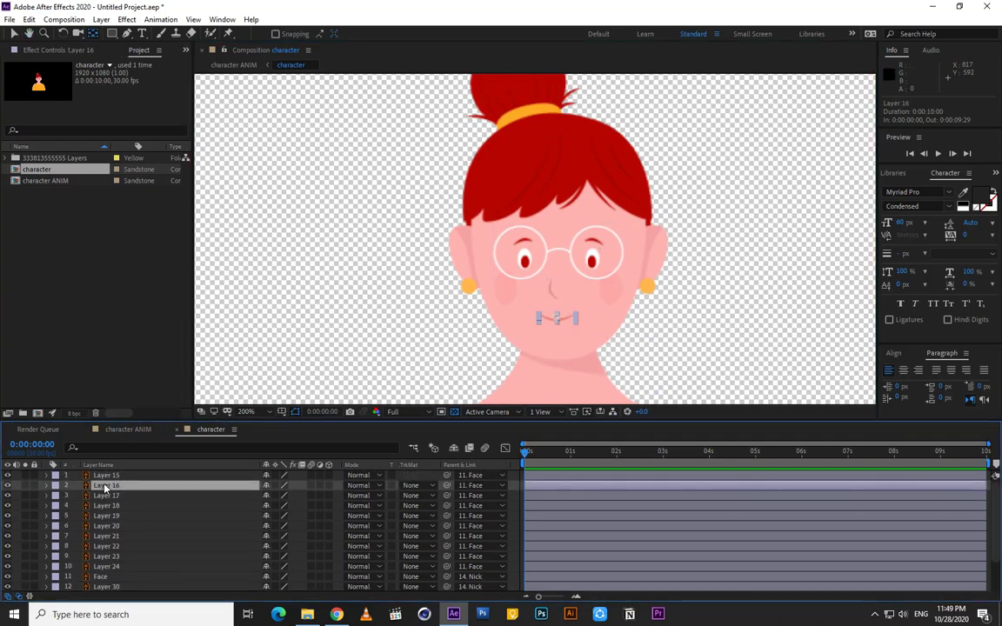
left_click(105, 496)
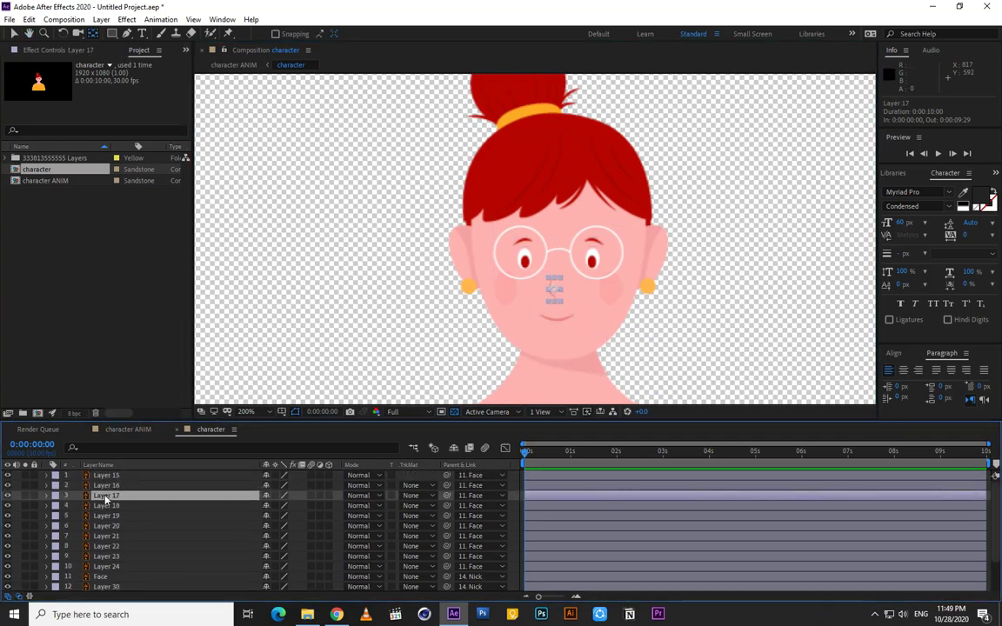
left_click(106, 506)
left_click(108, 516)
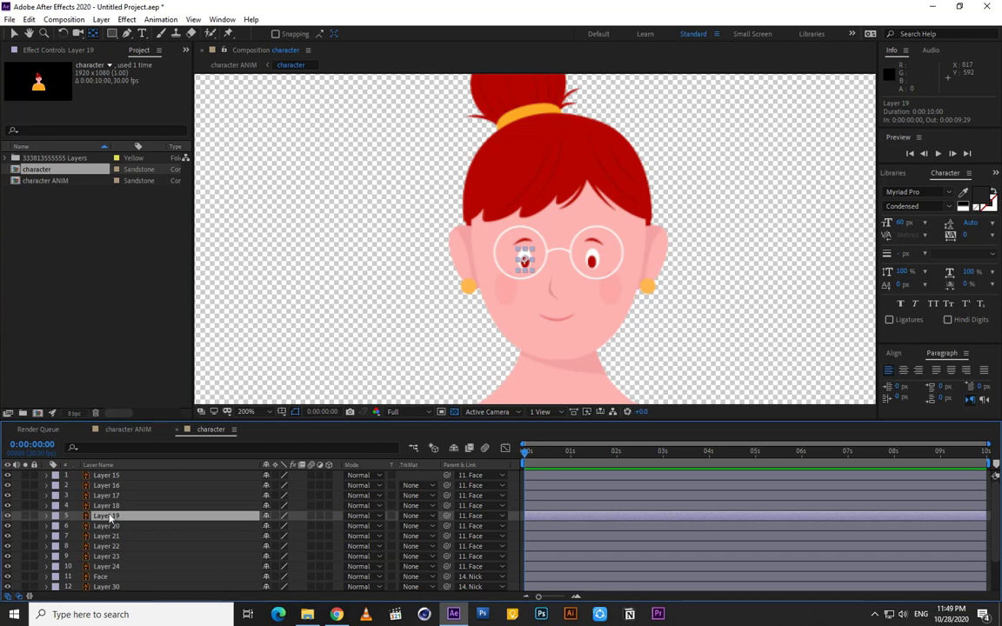
left_click(106, 507, "ctrl")
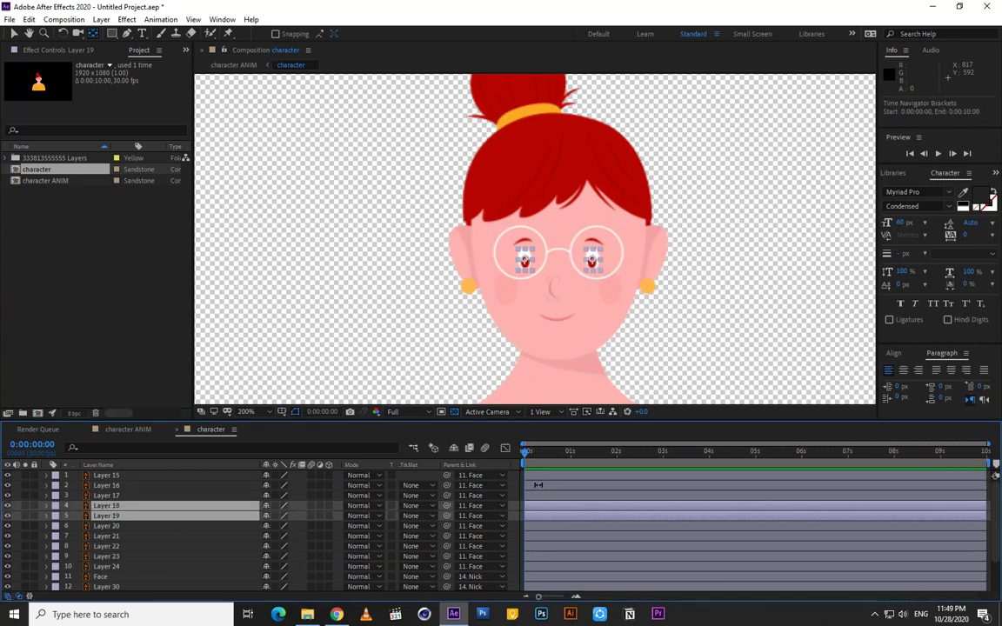
key("s")
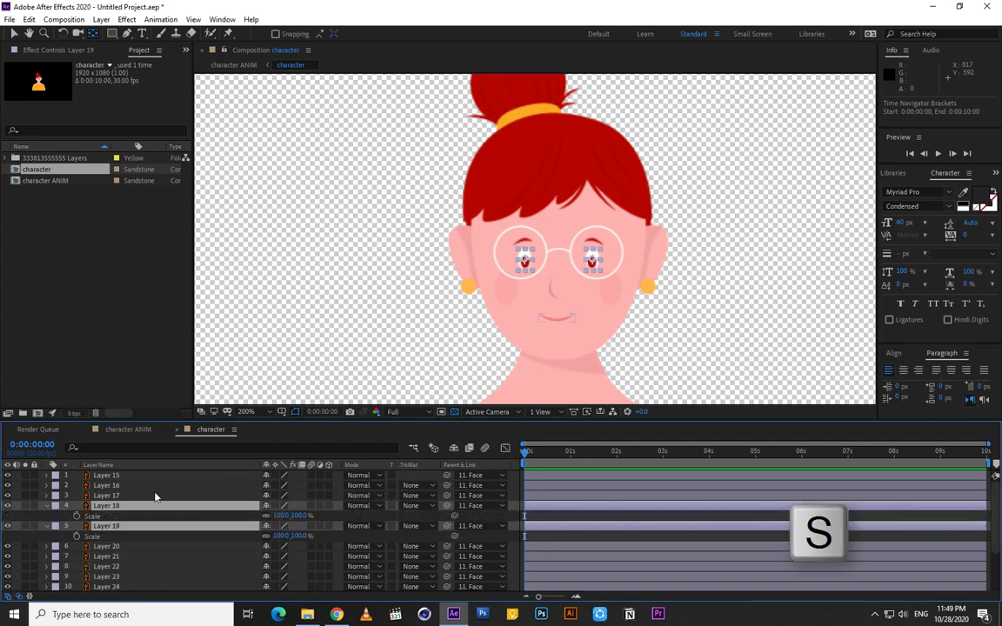
left_click(76, 516)
At 0:00:00:14, unlink the Scale proportions of Layers 18 and 19 and set both vertical scales to 0%.
left_click_drag(528, 457, 549, 457)
left_click(266, 516)
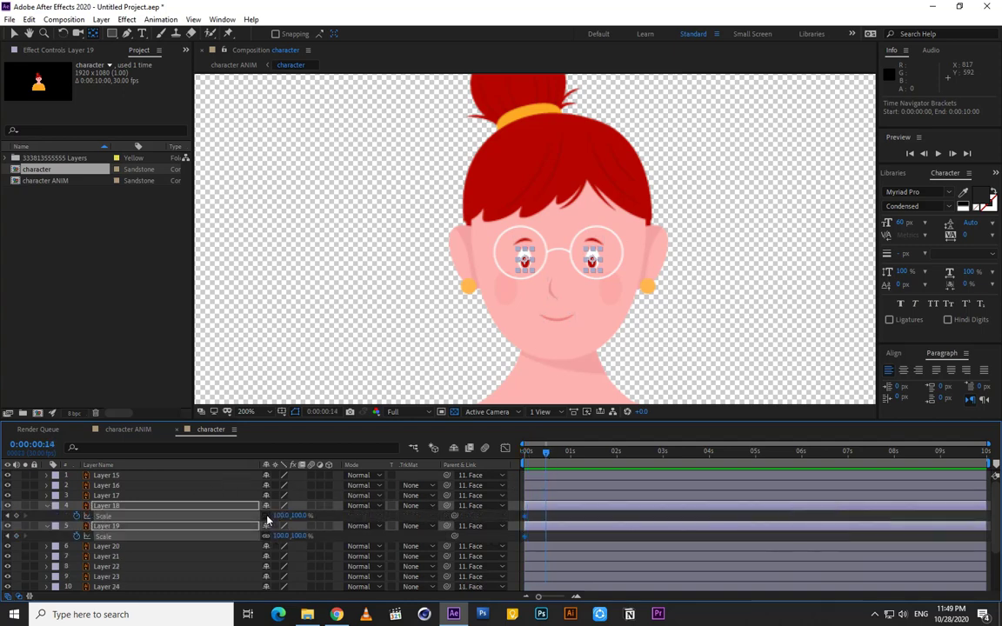
left_click(266, 537)
left_click(300, 536)
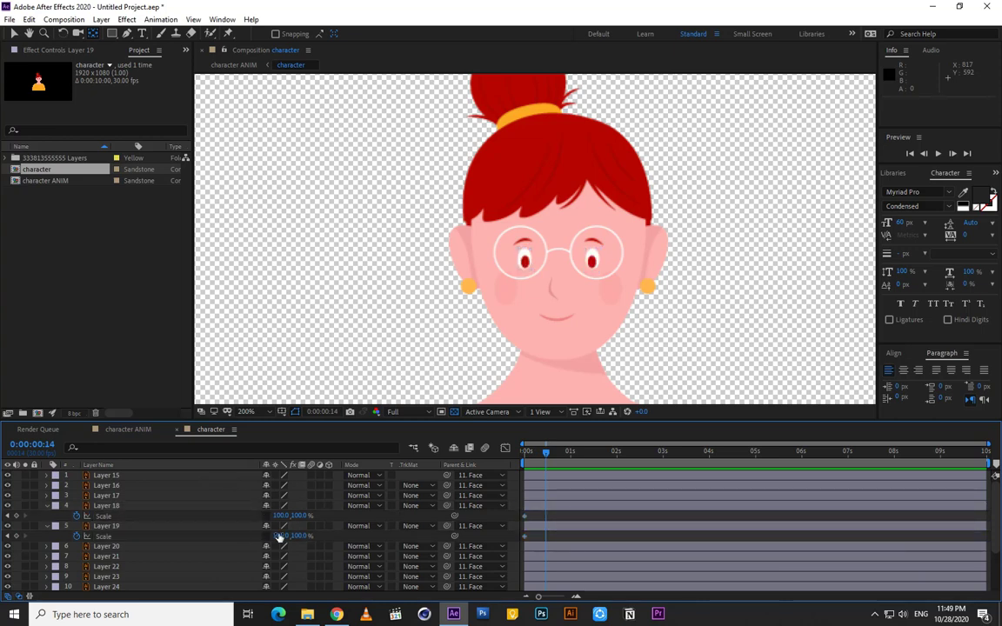
type("0")
key("Return")
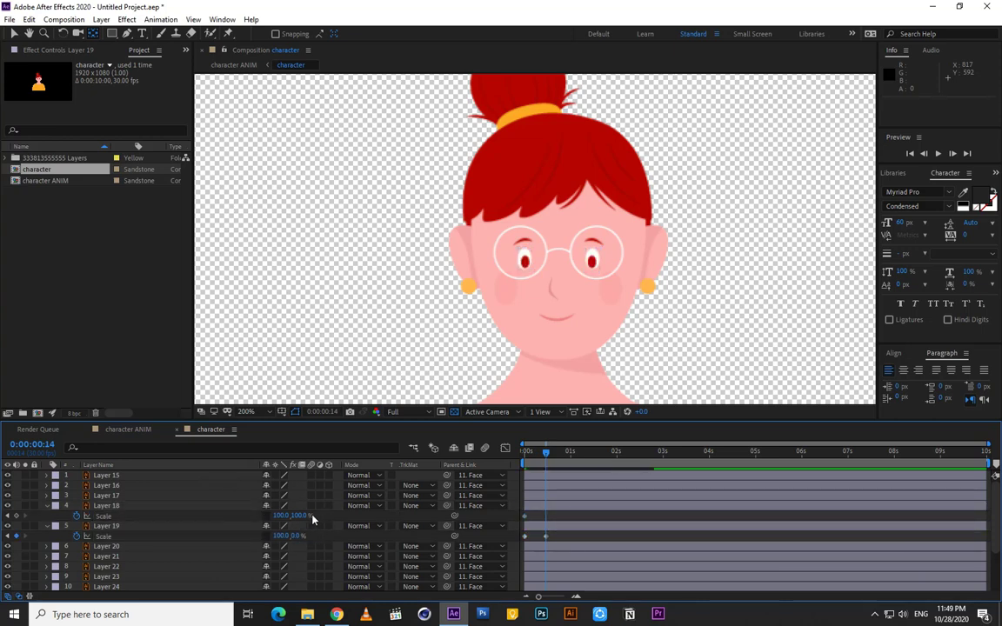
left_click(300, 516)
type("00.0")
key("Return")
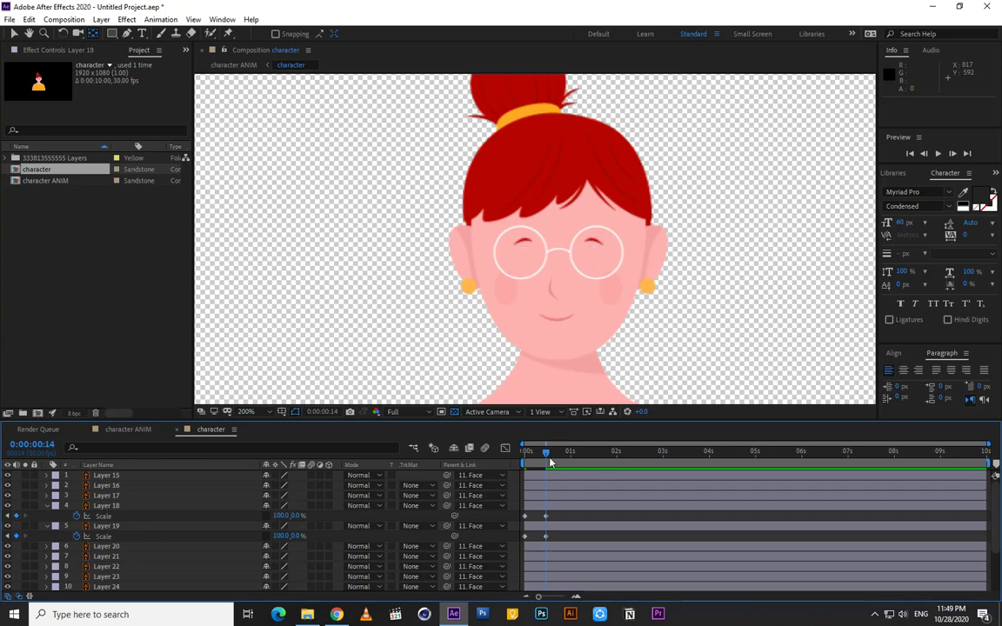
At 0:00:00:28, set the vertical scale of Layers 18 and 19 to 100% to reopen the eyes.
mouse_move(548, 456)
left_mouse_down()
mouse_move(529, 459)
mouse_move(553, 466)
mouse_move(556, 454)
left_mouse_up()
left_click(297, 516)
type("100")
key("Return")
left_click(297, 535)
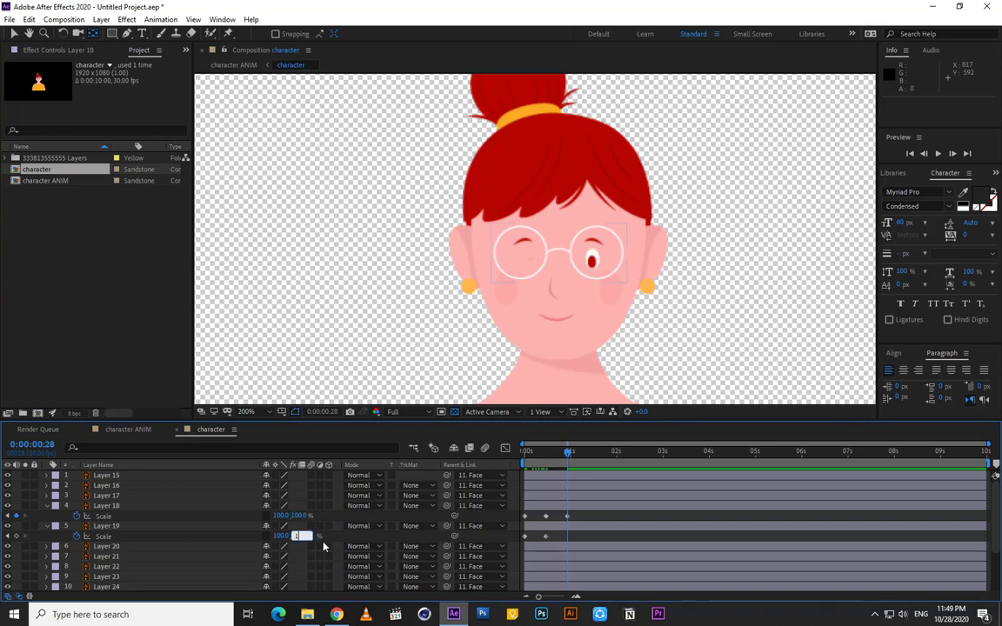
type("100")
key("Return")
Apply Easy Ease to all the eye Scale keyframes and compress them proportionally so the blink ends at 0:00:00:14.
left_click_drag(581, 518, 505, 543)
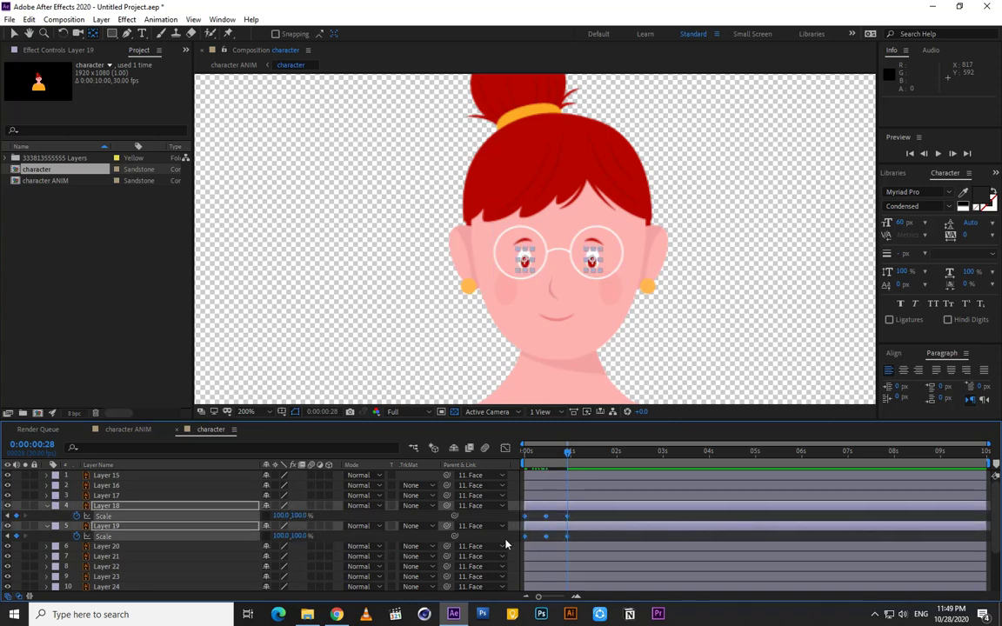
right_click(545, 519)
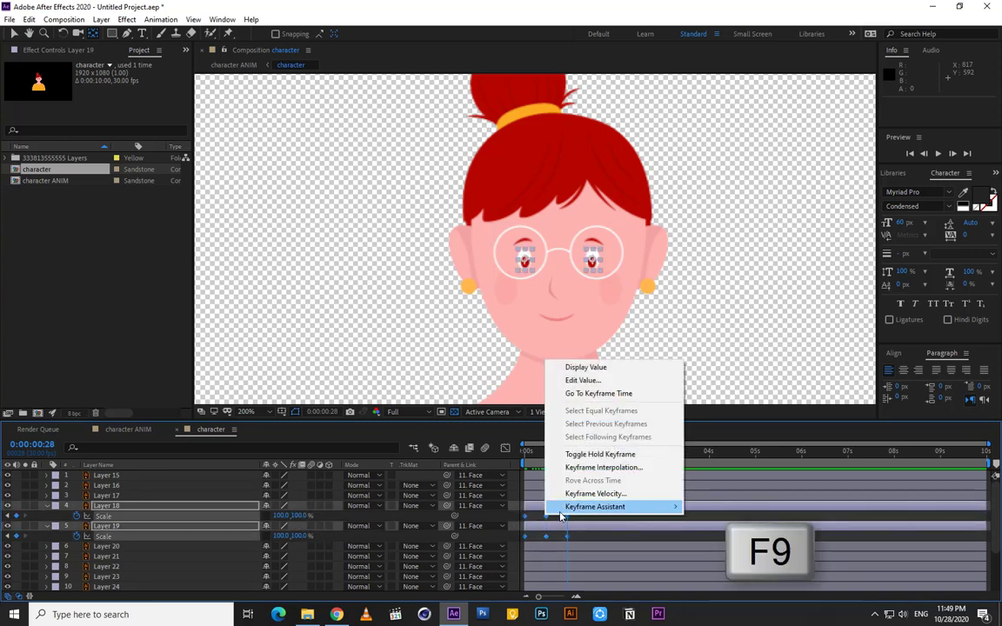
mouse_move(643, 506)
left_click(731, 430)
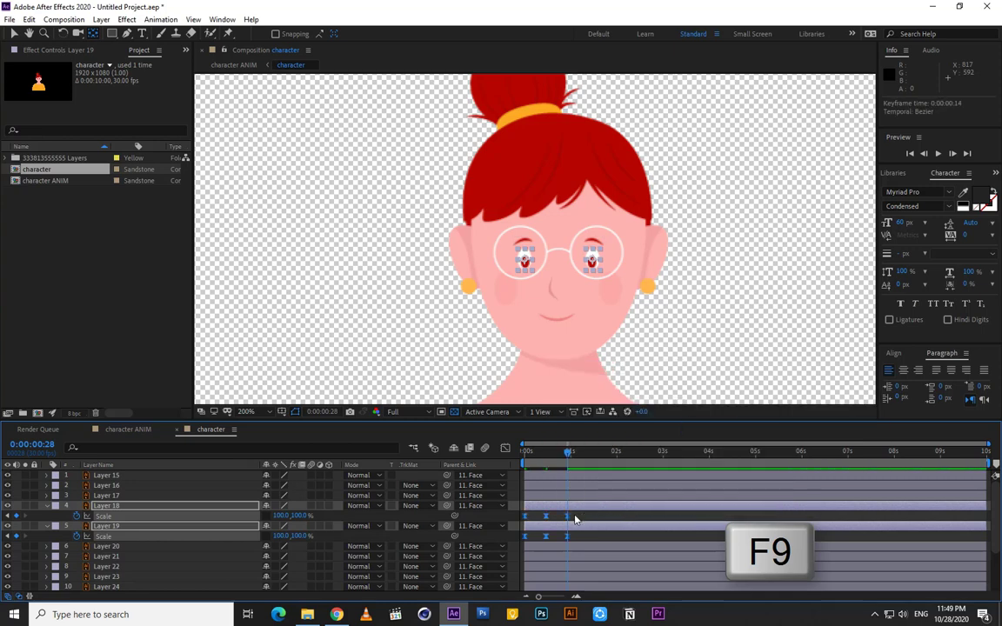
left_click_drag(567, 518, 547, 519)
left_click(555, 520)
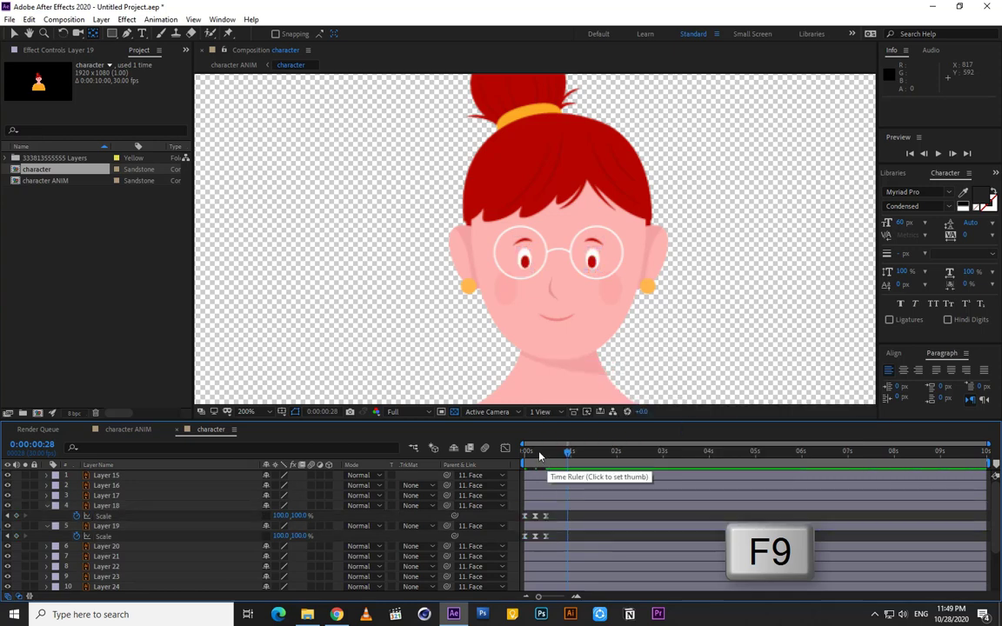
Copy the three blink keyframes of Layer 18 and of Layer 19 to 0:00:03:29.
left_click_drag(539, 452, 706, 458)
key("ctrl+c")
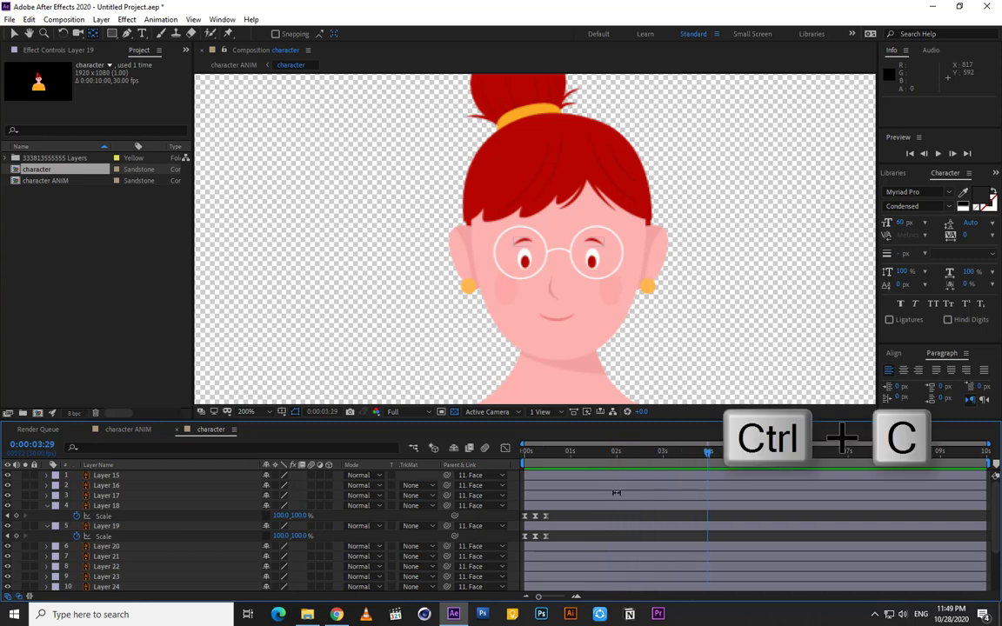
key("ctrl+v")
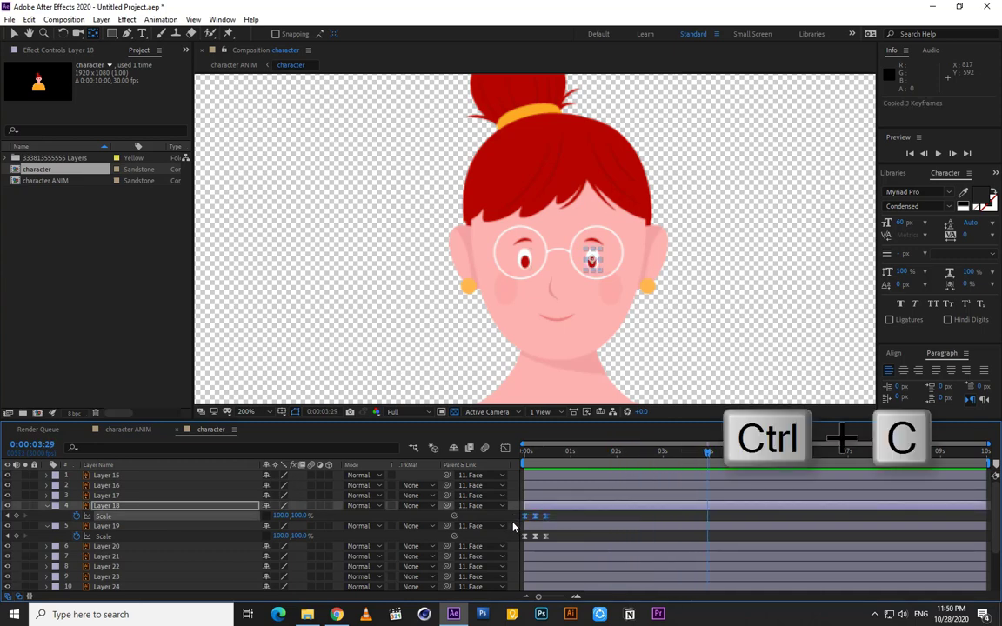
left_click(559, 528)
key("ctrl+v")
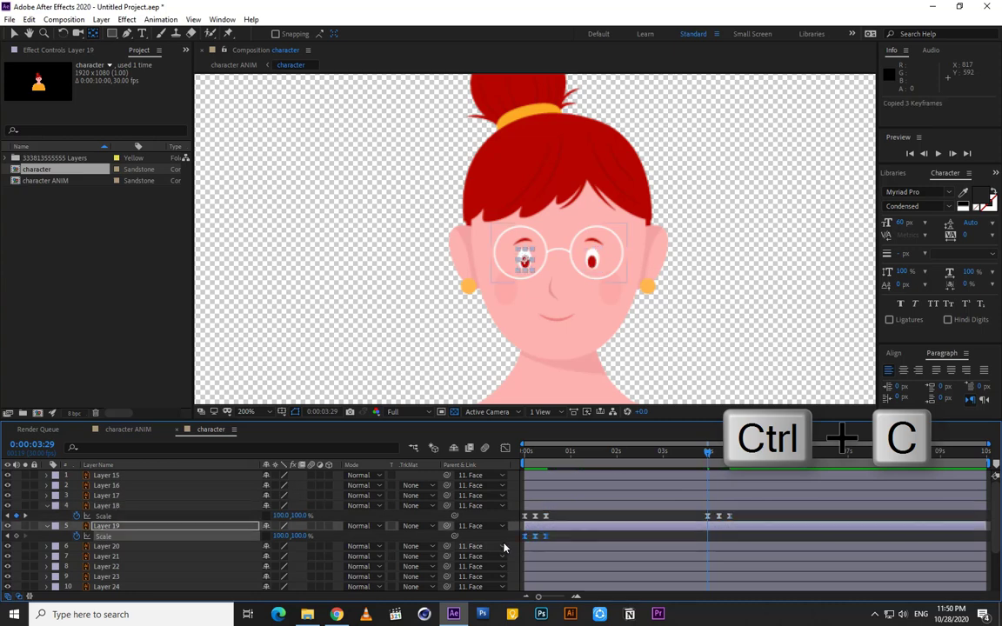
left_click(676, 516)
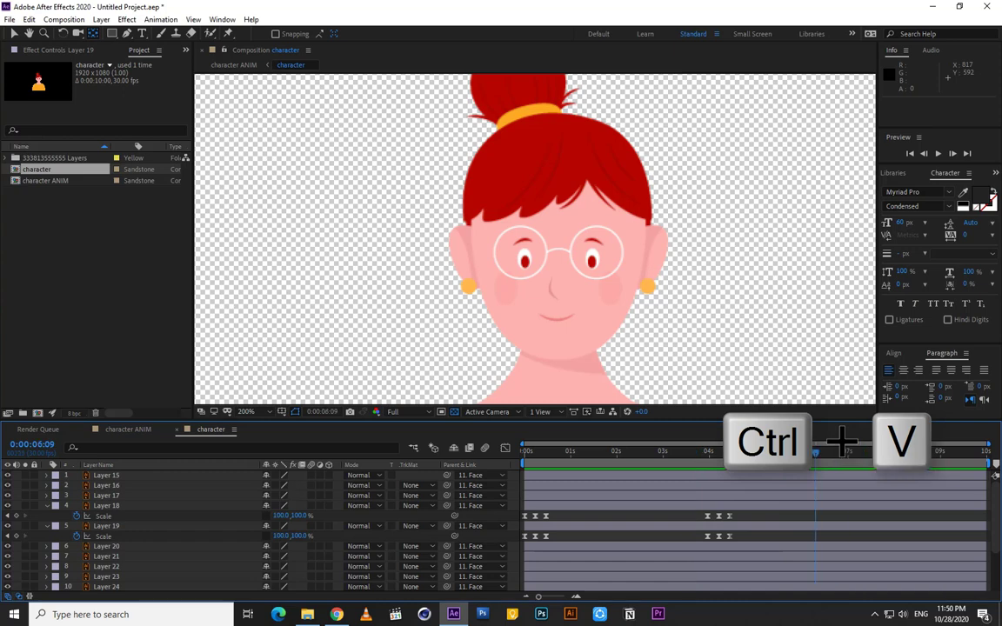
Duplicate the blink keyframes of Layers 18 and 19 at 0:00:05:29 for a third blink.
left_click(800, 451)
left_click_drag(739, 514, 677, 540)
key("ctrl+c")
key("ctrl+v")
left_click(688, 540)
key("ctrl+c")
key("ctrl+v")
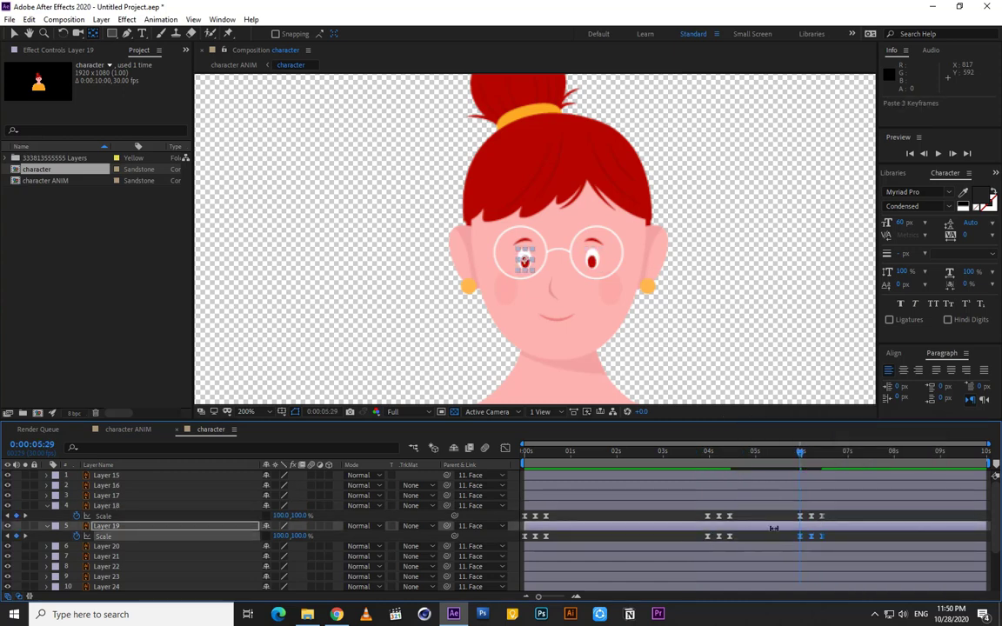
left_click(785, 532)
mouse_move(800, 457)
left_mouse_down()
mouse_move(837, 461)
mouse_move(787, 468)
mouse_move(819, 470)
mouse_move(802, 472)
left_mouse_up()
left_click_drag(773, 476, 693, 487)
key("ctrl+z")
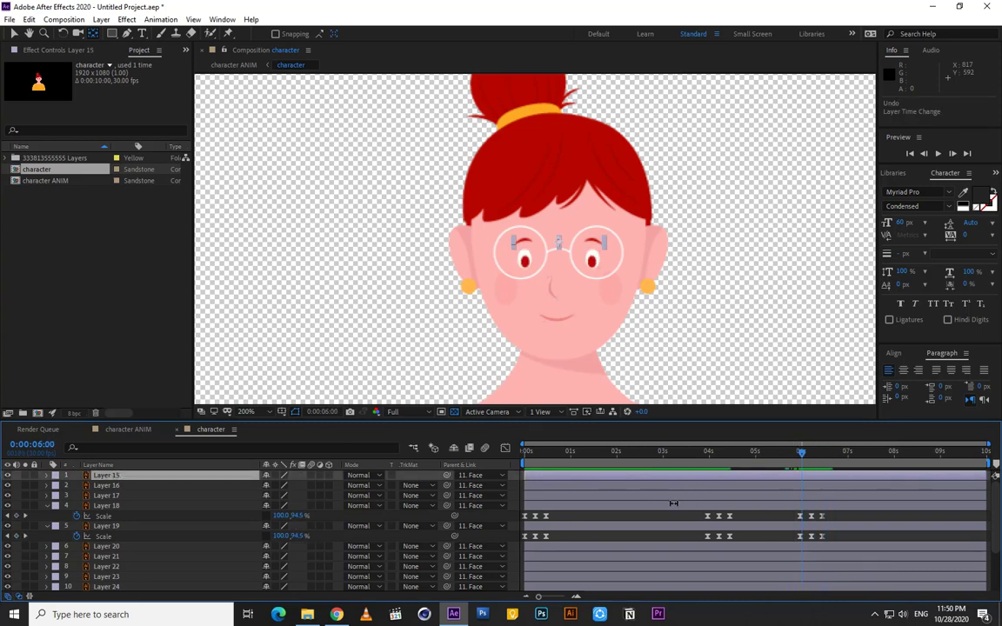
left_click(661, 520)
Add Scale keyframes to Layers 18 and 19 at 0:00:01:16, keeping the eyes at their current size.
left_click_drag(527, 454, 596, 483)
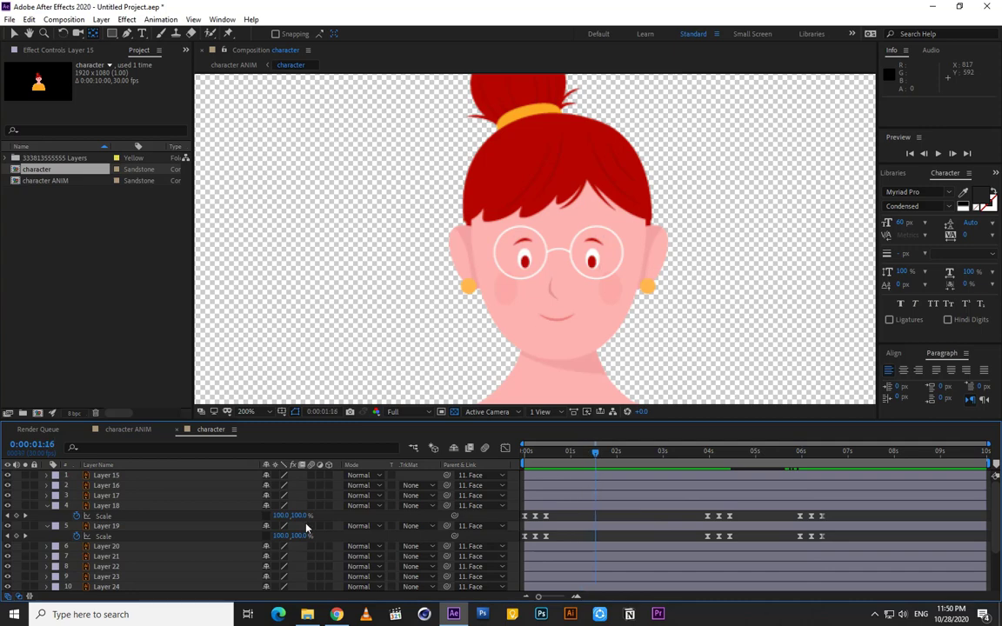
left_click(113, 517)
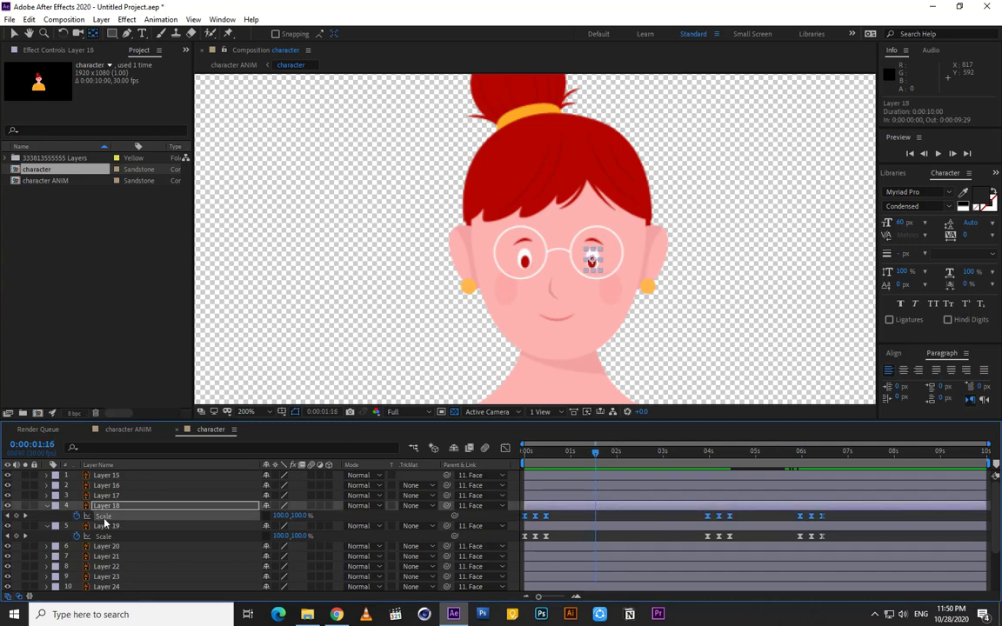
left_click(15, 515)
left_click(16, 535)
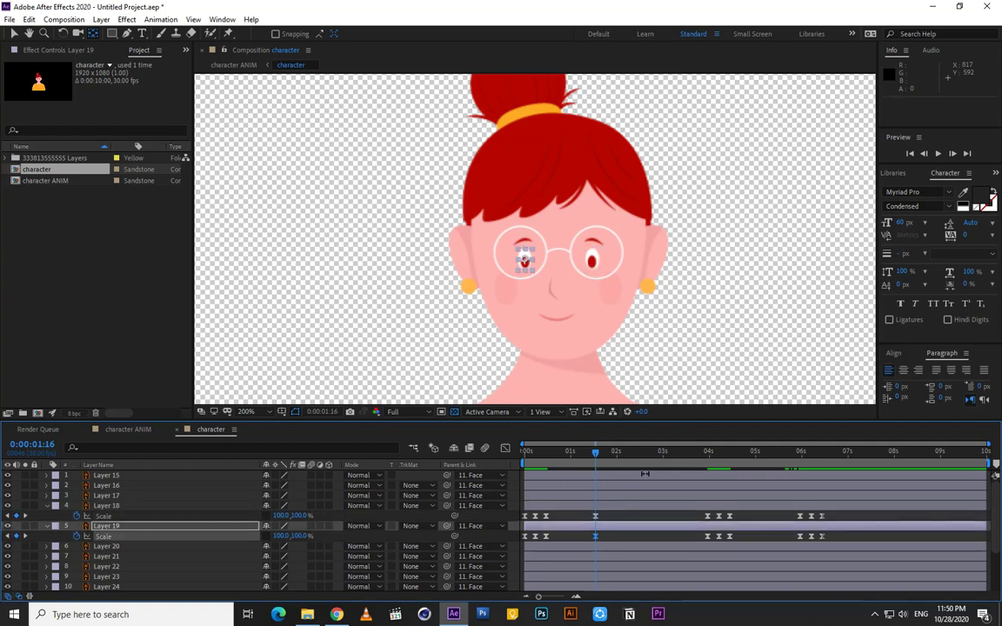
At 0:00:01:26, set the vertical scale of both eye layers to 117% to widen the eyes.
left_click_drag(601, 455, 609, 458)
left_click(299, 516)
type("10")
key("Return")
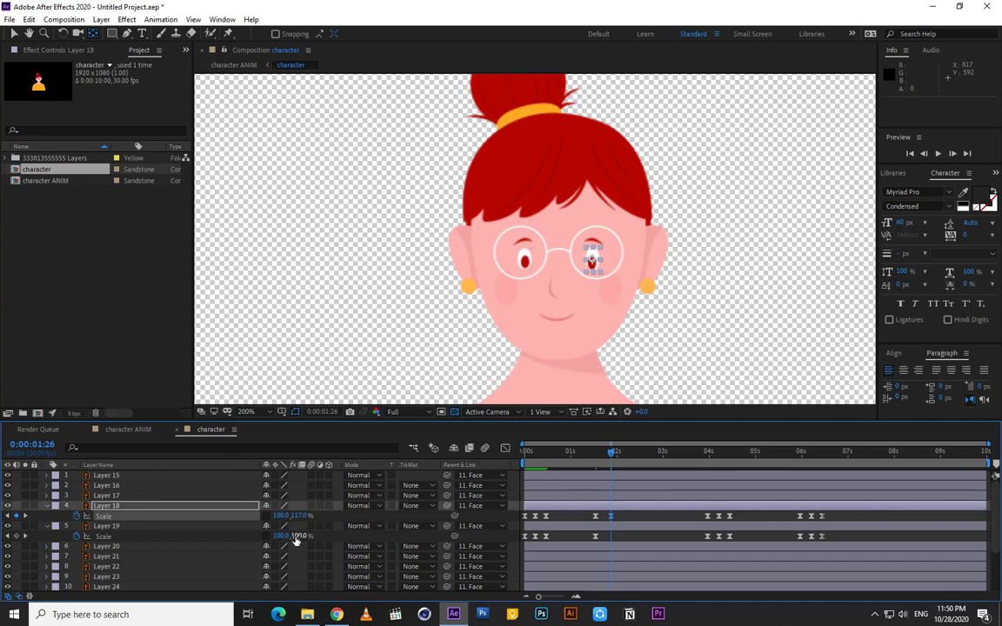
left_click_drag(296, 536, 304, 537)
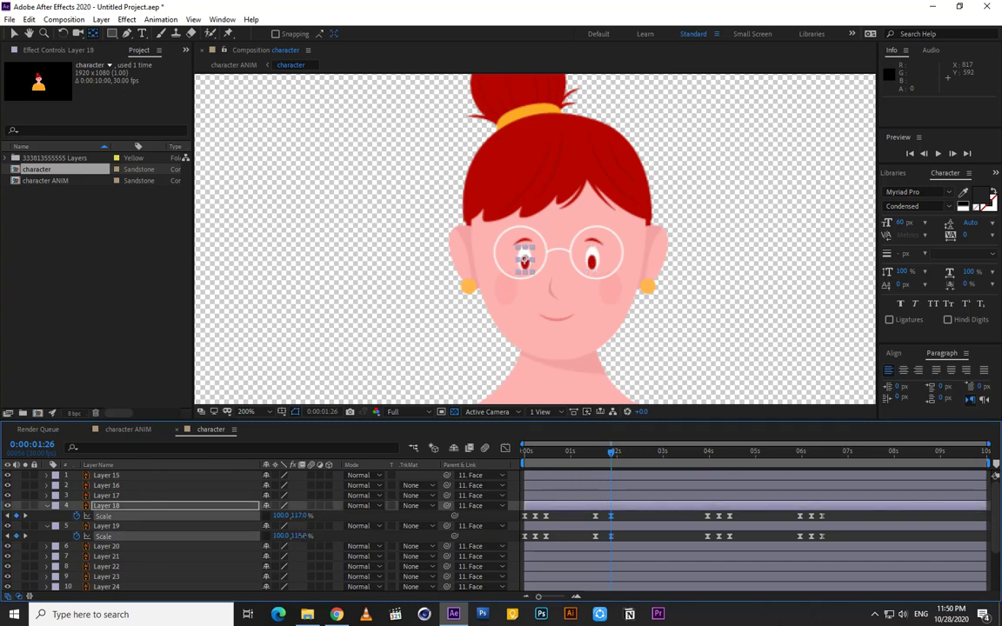
left_click_drag(304, 537, 302, 537)
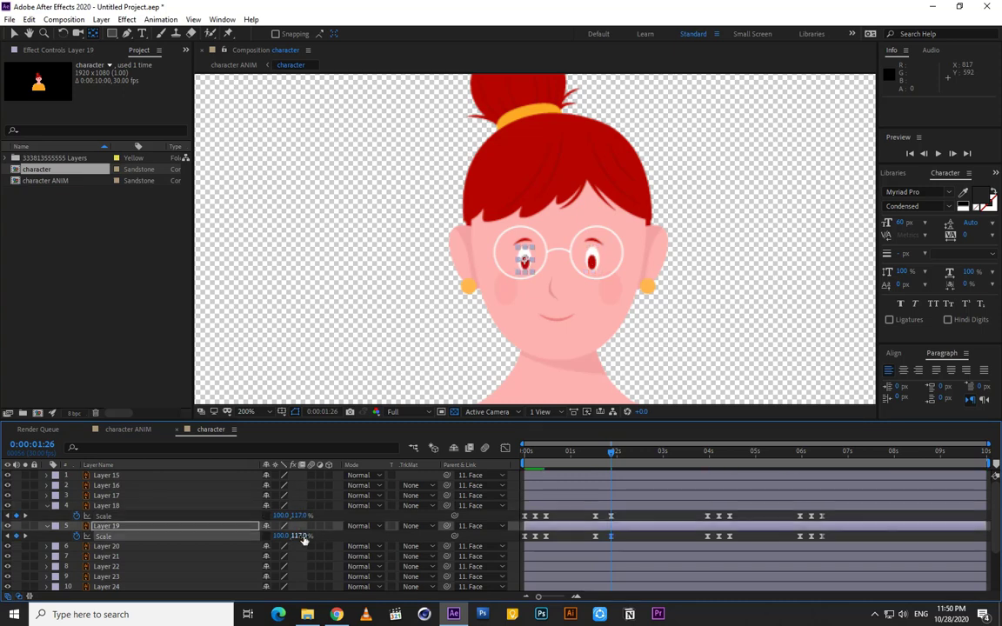
Copy the 0:00:01:16 Scale keyframes of Layers 18 and 19 to 0:00:02:05 to return the eyes to normal size.
left_click_drag(619, 459, 622, 458)
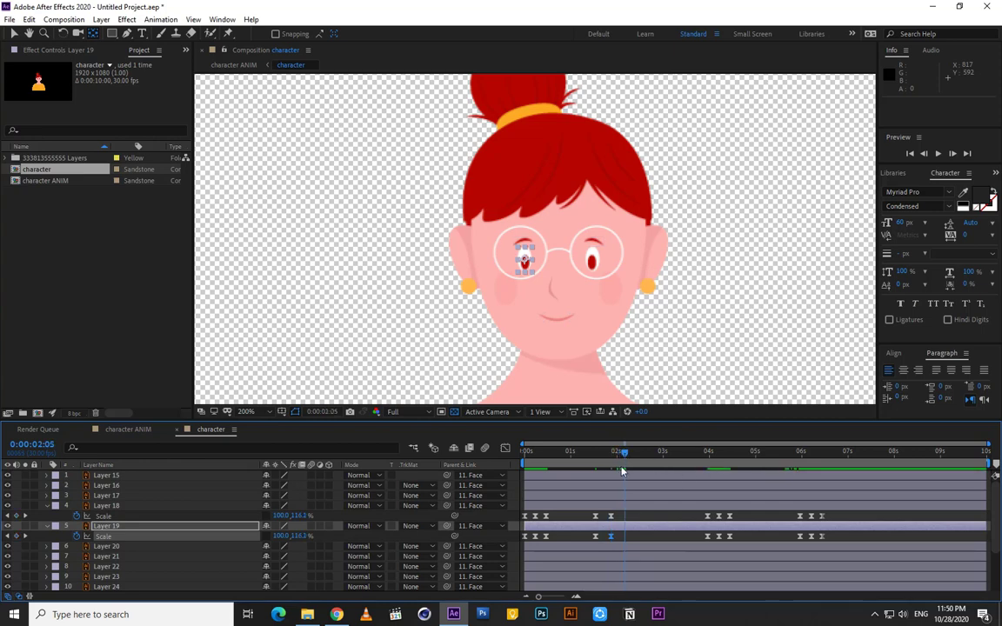
left_click(595, 516)
key("ctrl+c")
key("ctrl+v")
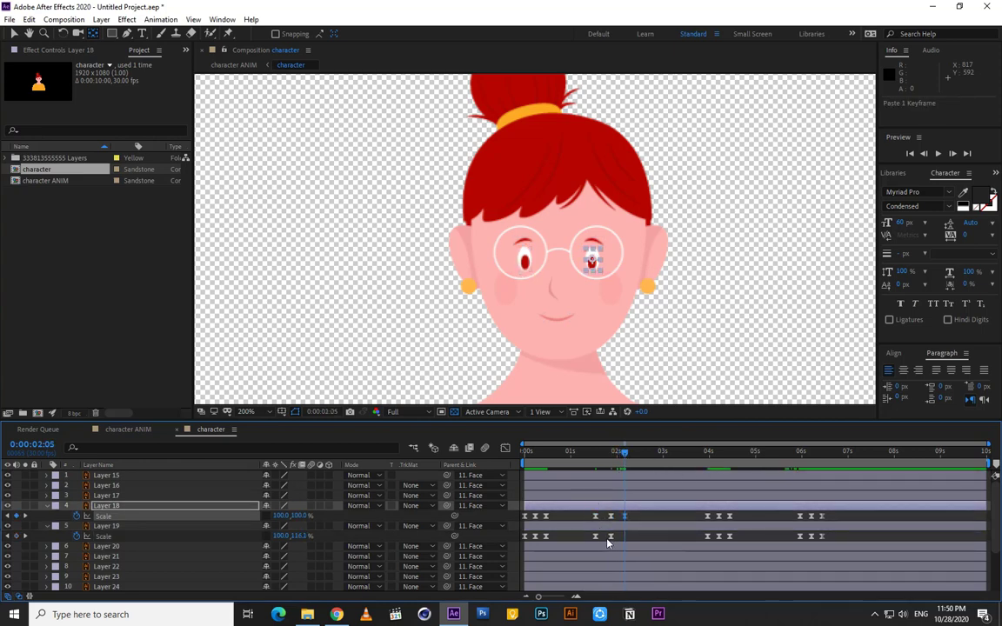
left_click(596, 536)
key("ctrl+c")
key("ctrl+v")
left_click(634, 541)
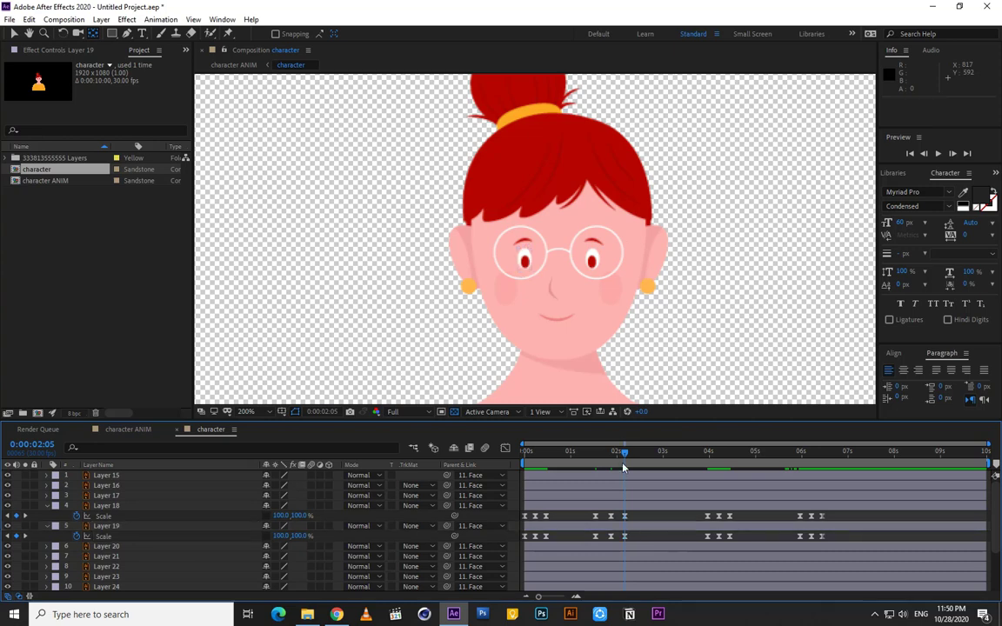
Keyframe the eyebrows' Position (Layer 15) at 0:00:01:16, and raise them to a Y position of 171 at 0:00:01:26.
mouse_move(624, 456)
left_mouse_down()
mouse_move(592, 457)
mouse_move(619, 457)
left_mouse_up()
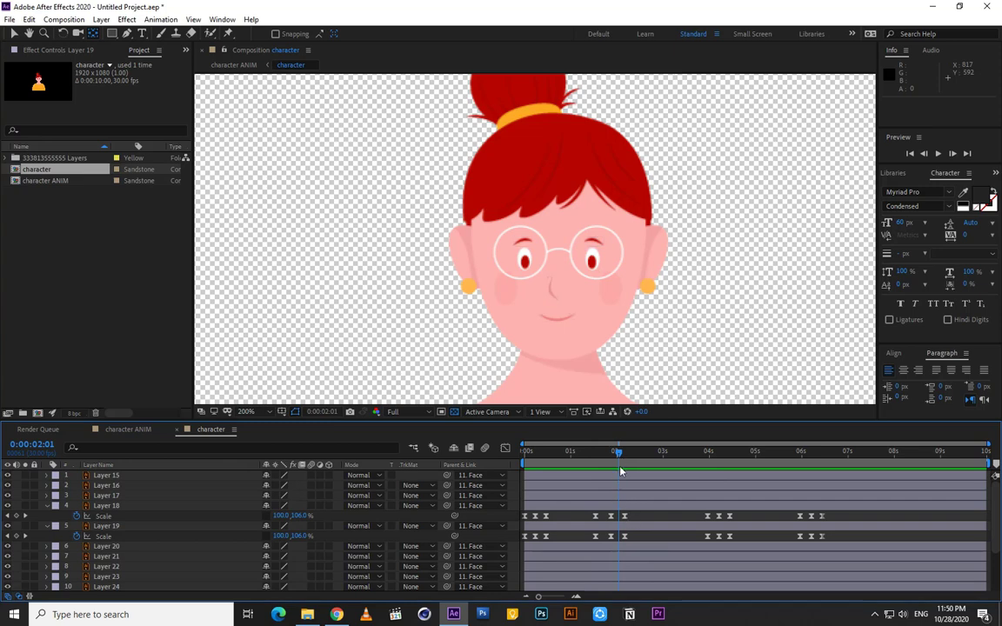
left_click(611, 457)
left_click_drag(612, 456, 597, 458)
left_click(120, 476)
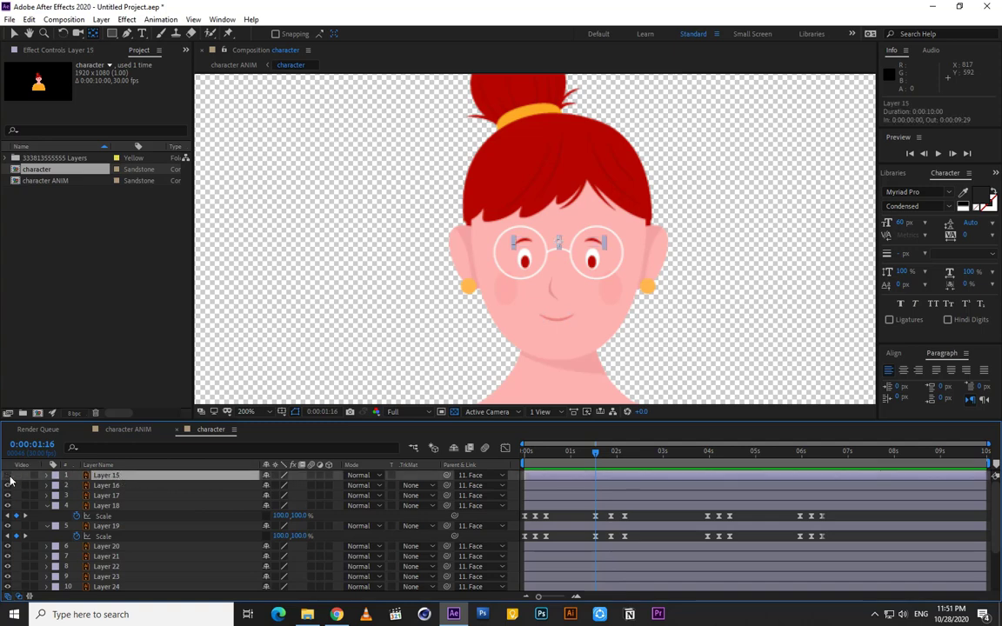
key("p")
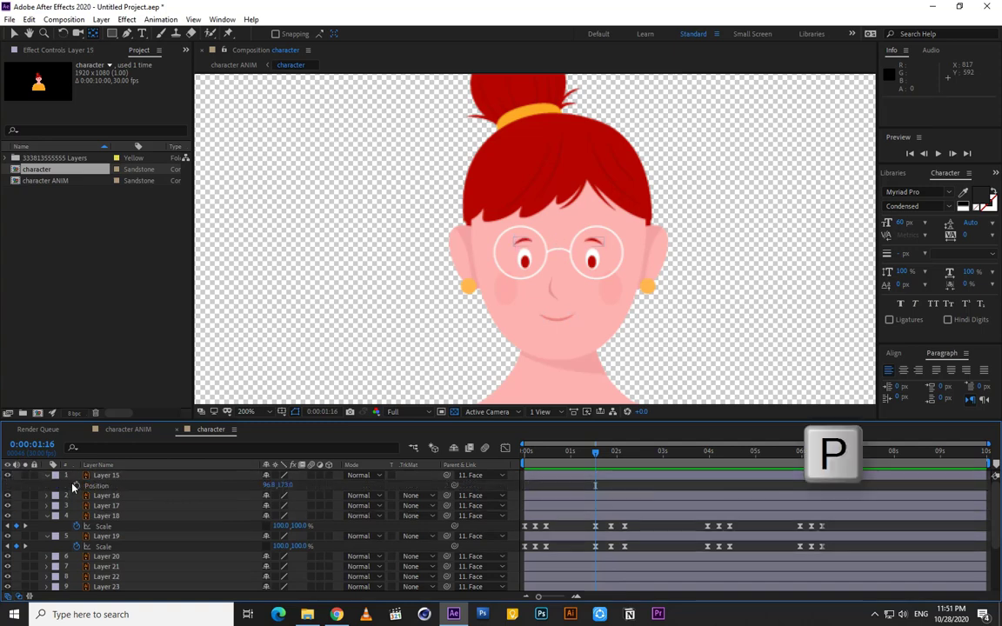
left_click_drag(596, 452, 612, 459)
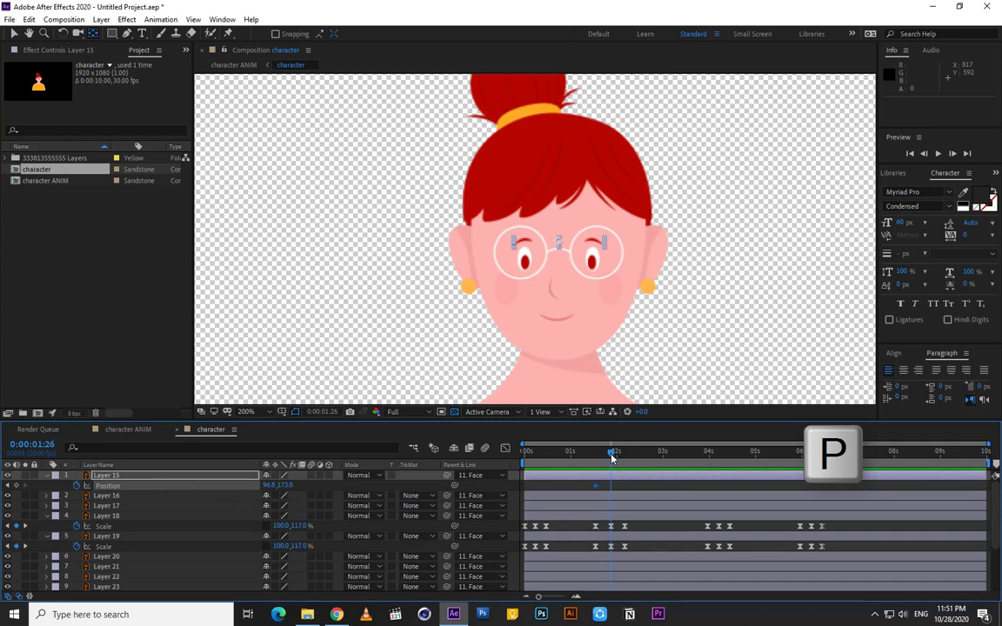
left_click_drag(290, 488, 284, 486)
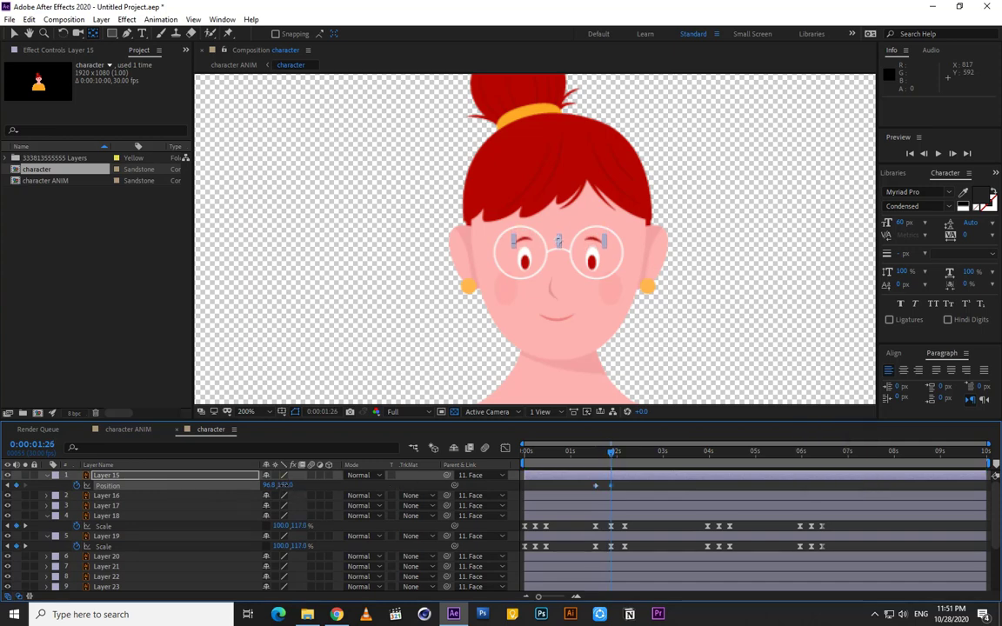
Copy Layer 15's Position keyframe from 0:00:01:16 to 0:00:02:05 to bring the eyebrows back down.
left_click(620, 458)
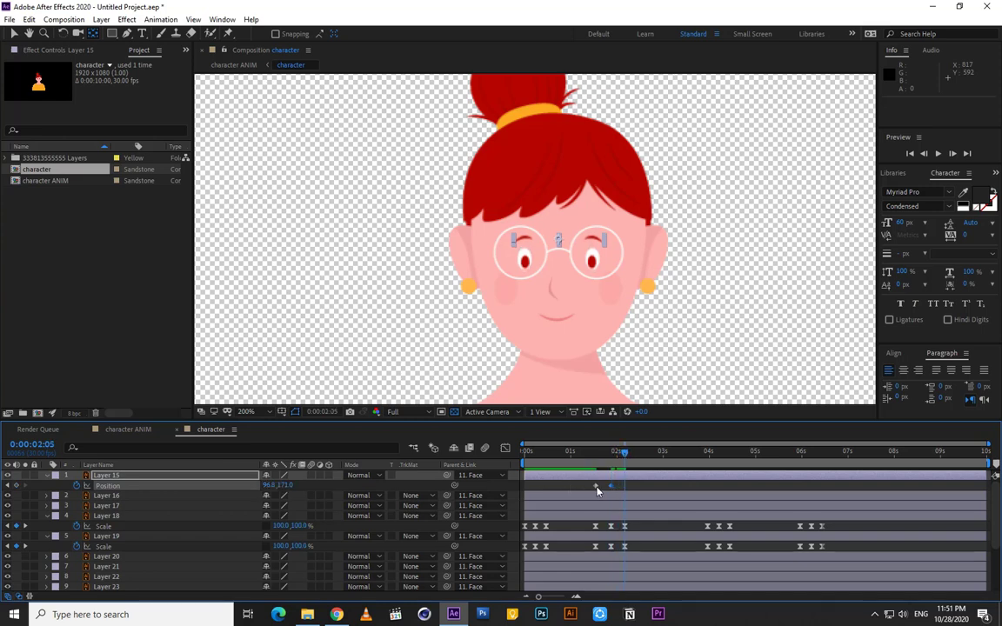
key("ctrl+v")
mouse_move(626, 461)
left_mouse_down()
mouse_move(595, 457)
mouse_move(629, 458)
mouse_move(598, 461)
mouse_move(615, 463)
left_mouse_up()
key("space")
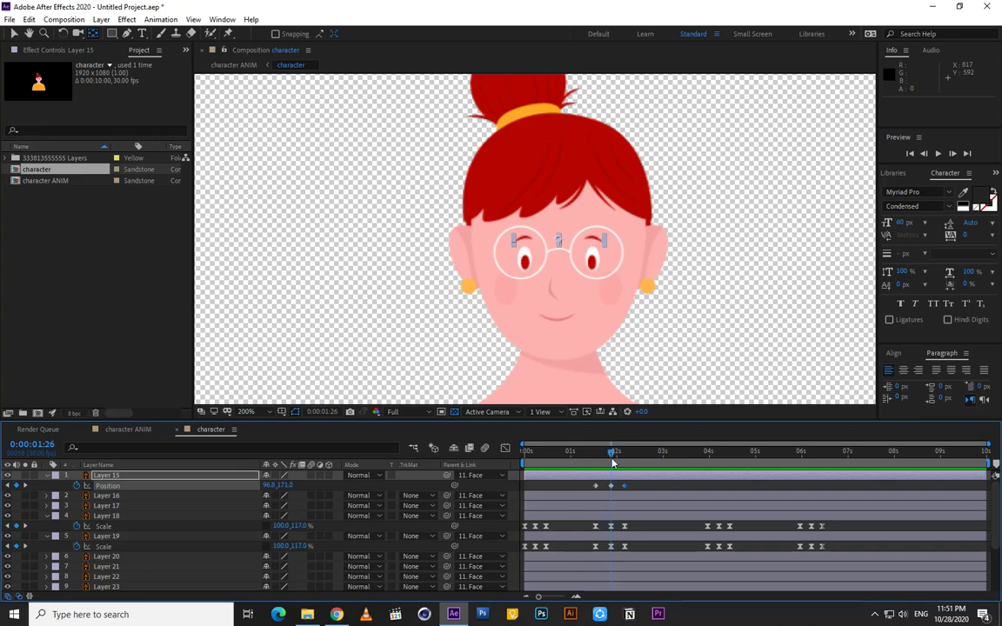
Apply Easy Ease to all three Position keyframes of Layer 15.
left_click_drag(624, 485, 584, 487)
key("ctrl+z")
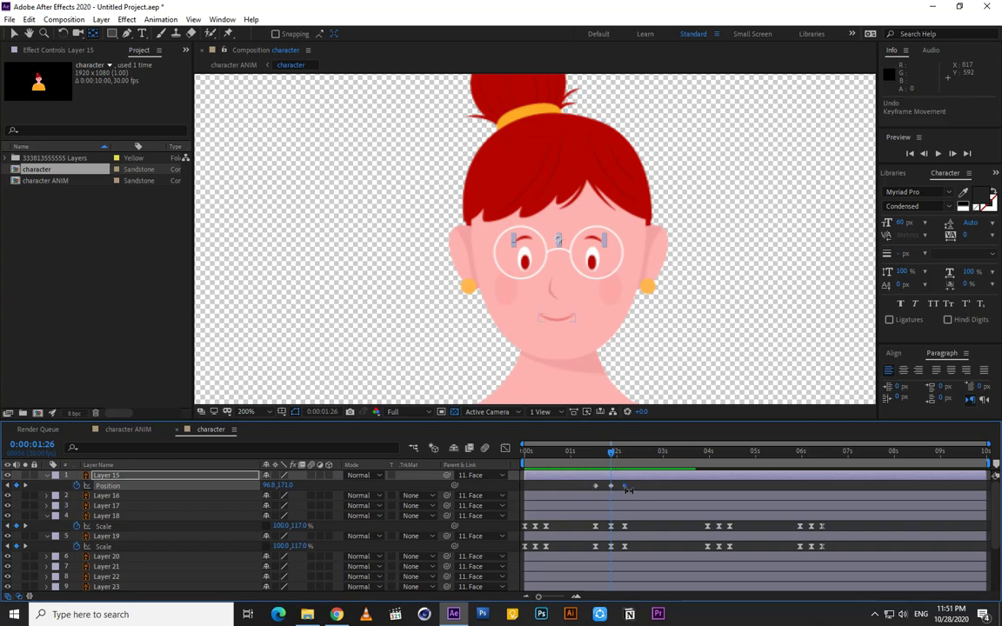
right_click(596, 487)
mouse_move(670, 477)
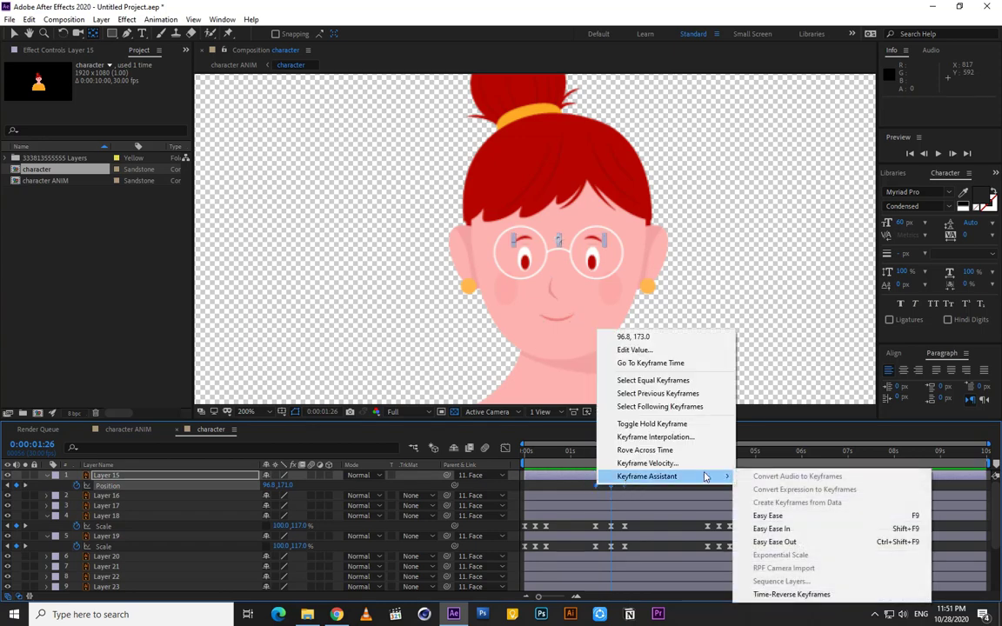
left_click(771, 514)
left_click(590, 488)
Play back the animation to check the eyebrow movement together with the eyes.
scroll(614, 385, "down", 1)
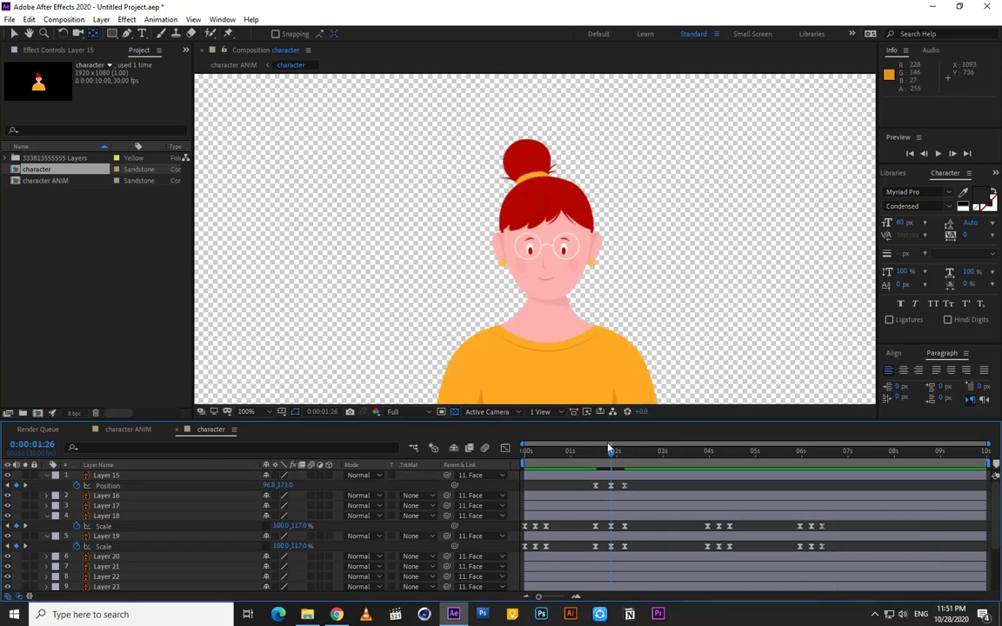
left_click_drag(611, 452, 588, 459)
key("space")
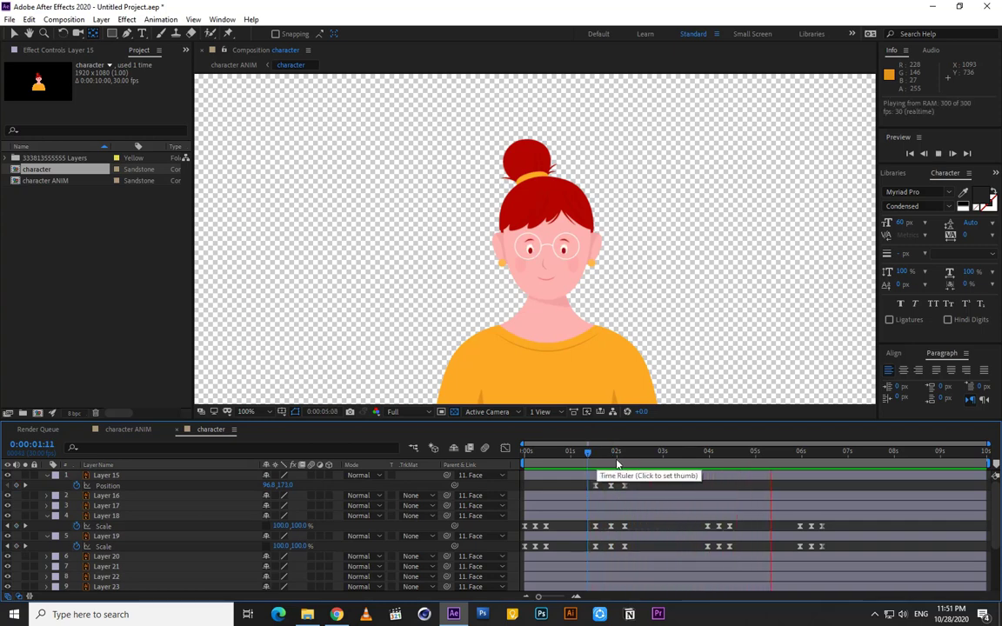
left_click(534, 460)
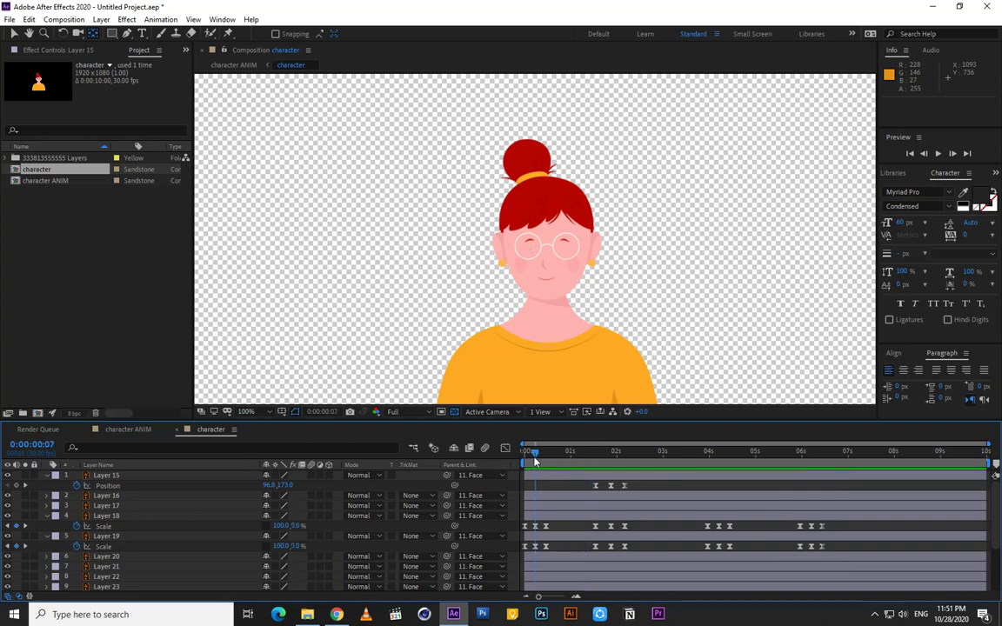
Collapse the open properties of Layers 15, 18 and 19, and add a Rotation keyframe to the Face layer at 0:00:00:10.
left_click(47, 476)
left_click(47, 506)
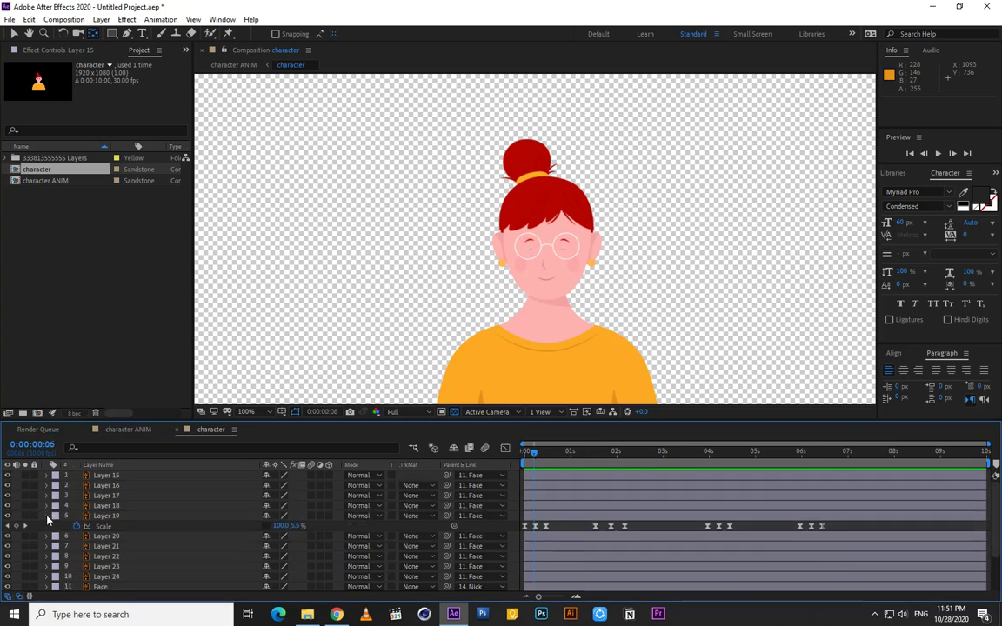
left_click(47, 516)
left_click(124, 575)
scroll(504, 335, "up", 1)
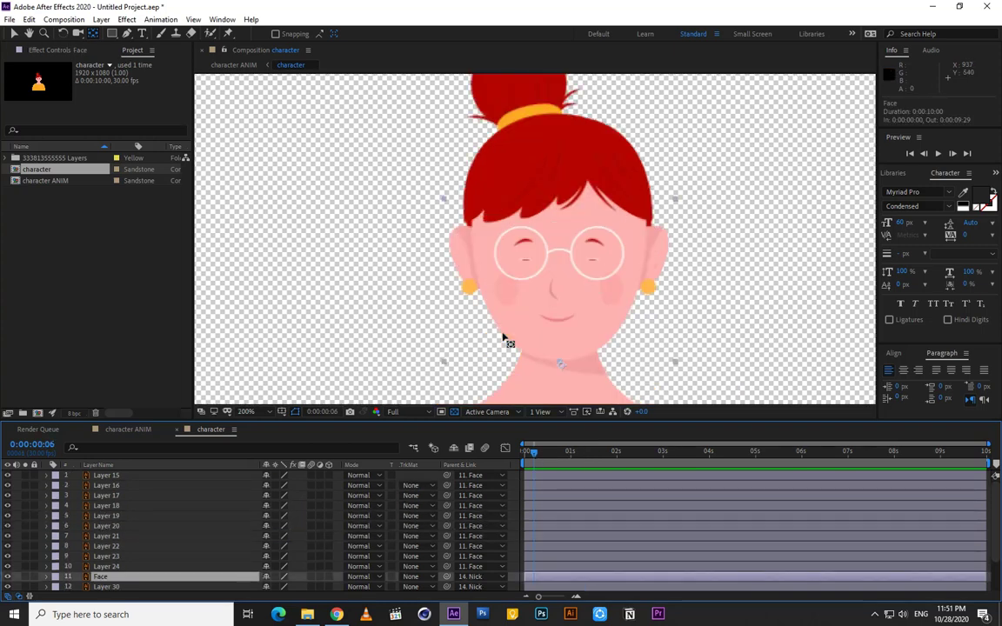
left_click(540, 456)
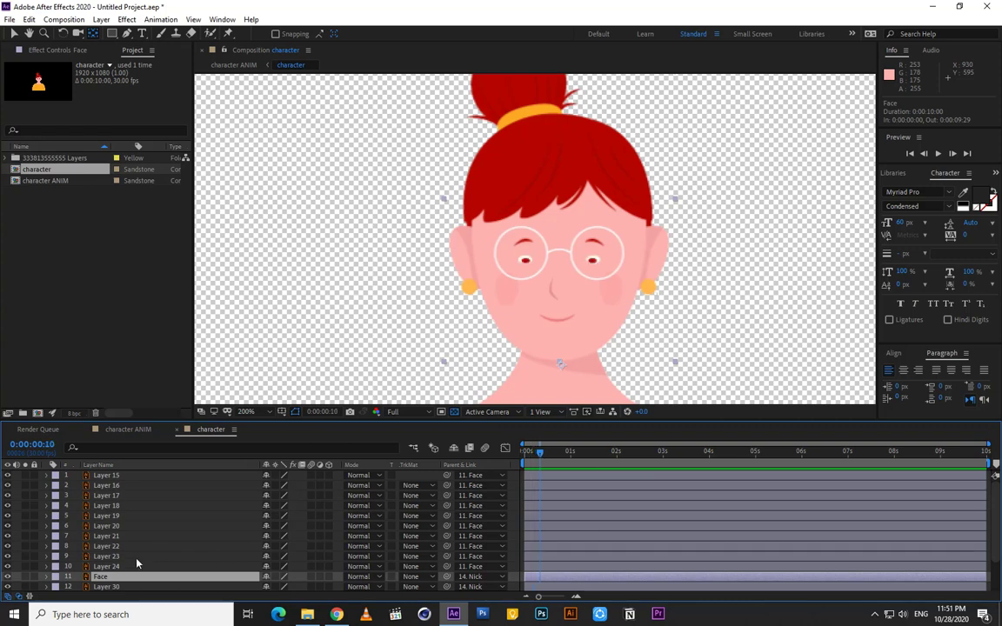
key("r")
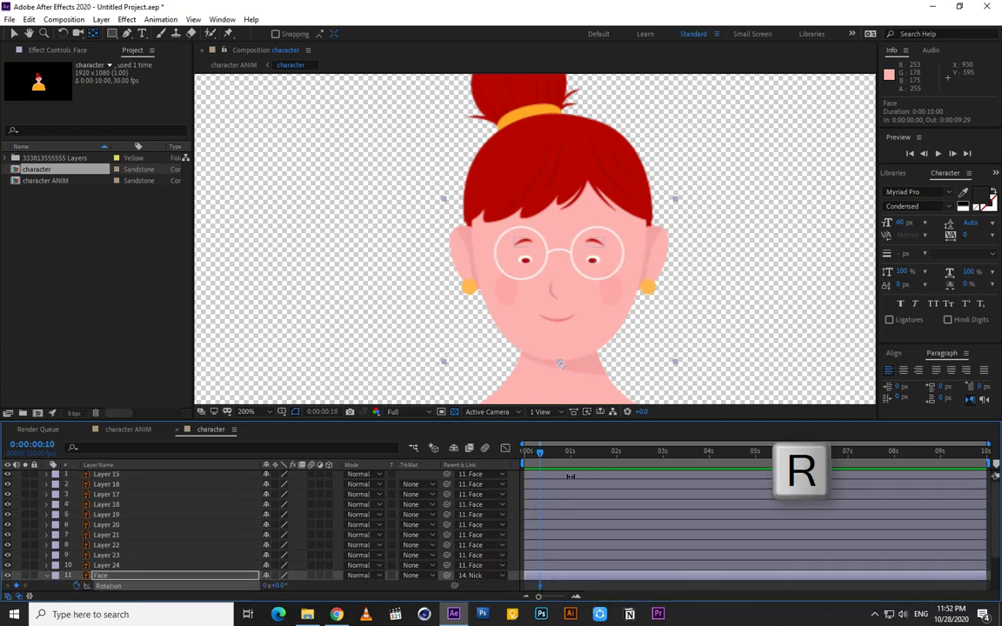
At 0:00:01:00, set the Face layer's Rotation to -9° to tilt the head.
scroll(571, 476, "down", 1)
key("Page_Down")
key("Page_Down")
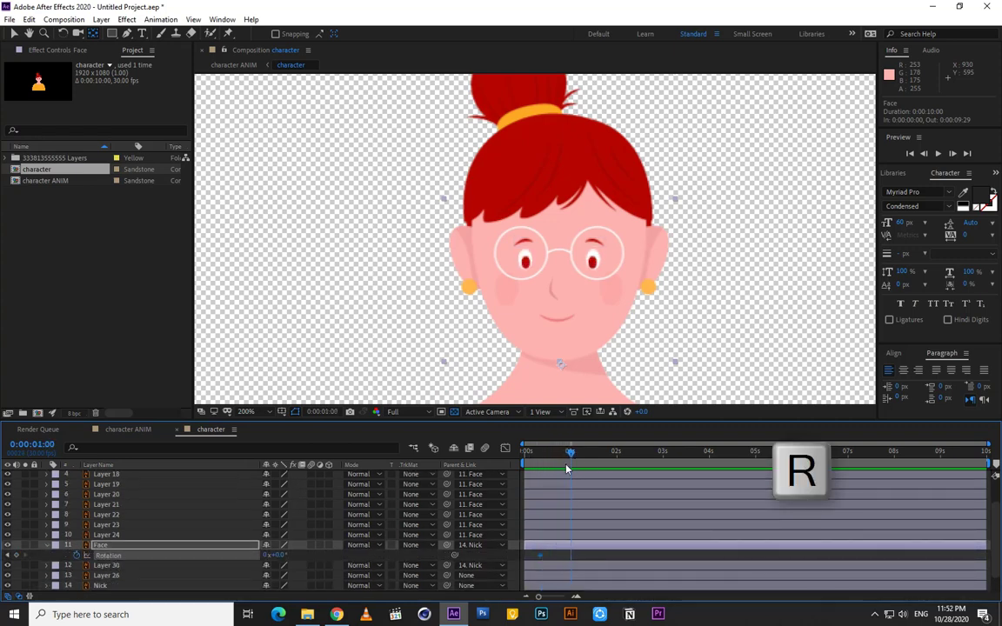
left_click(294, 562)
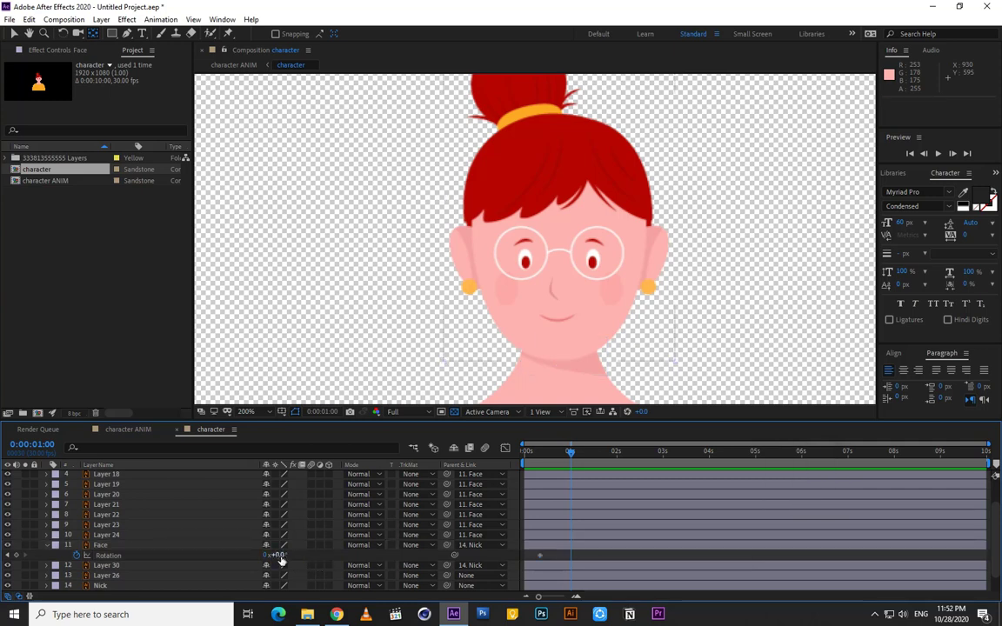
left_click_drag(280, 556, 275, 556)
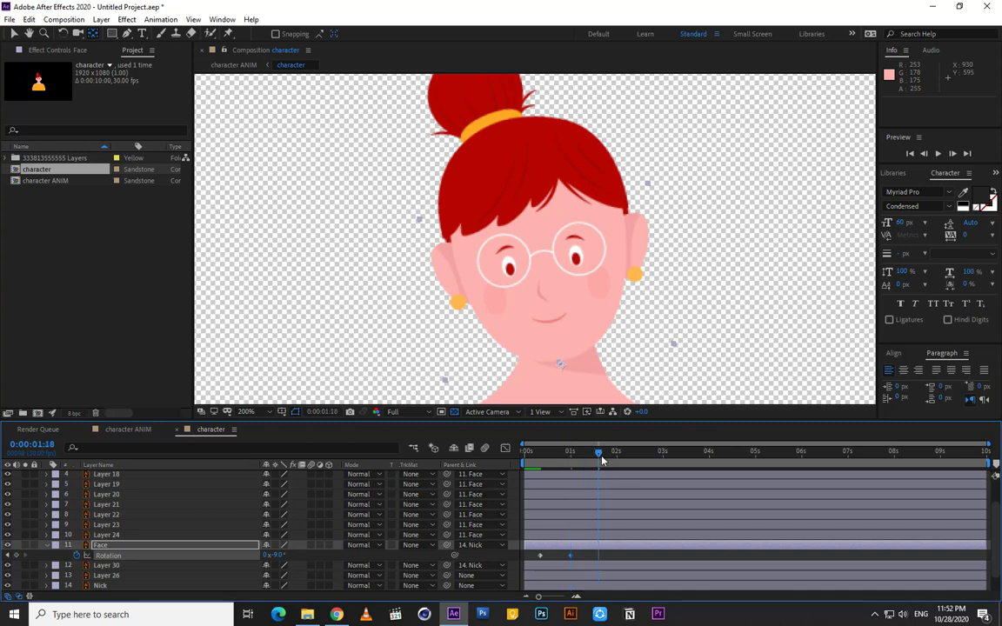
At 0:00:01:29, set the Face layer's Rotation to 0° to straighten the head.
left_click_drag(602, 461, 617, 464)
left_click(278, 558)
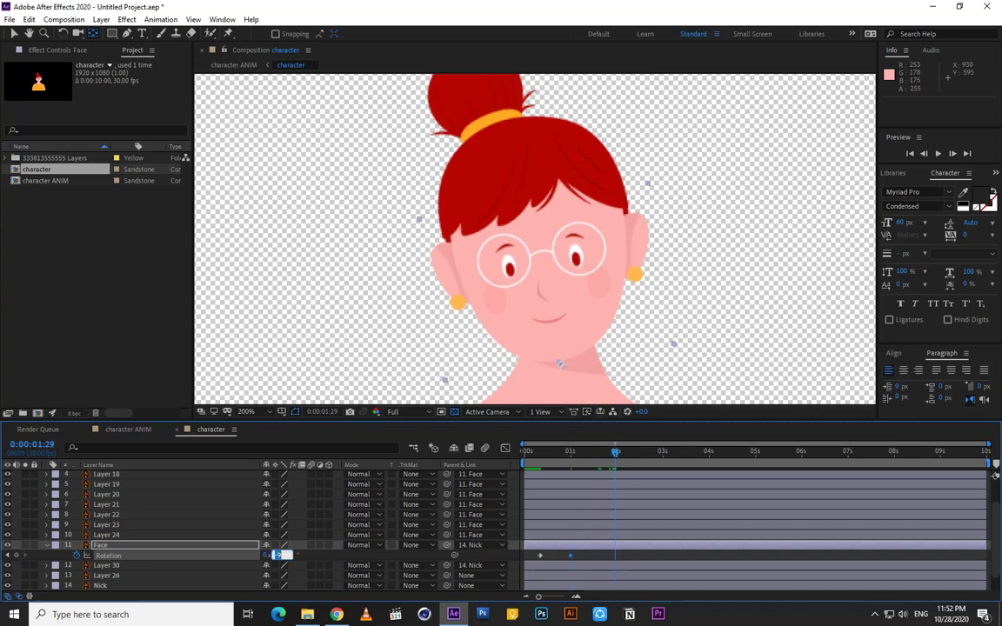
type("0")
left_click(318, 558)
Play the composition from the beginning to review the first head tilt.
left_click_drag(611, 459, 543, 472)
key("Home")
scroll(572, 376, "down", 1)
key("space")
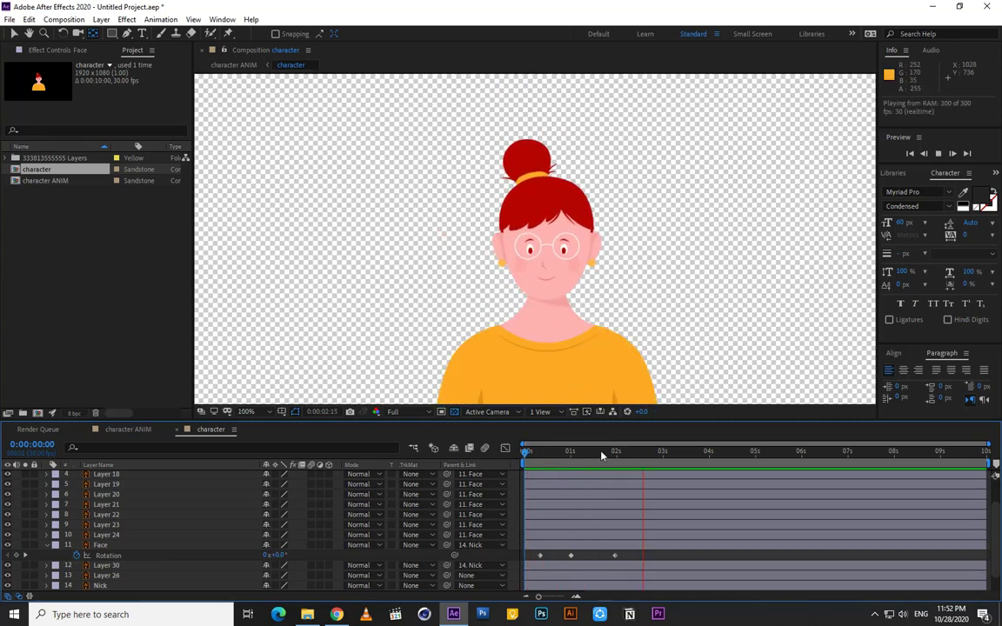
Apply Easy Ease to the Face layer's three Rotation keyframes.
left_click(584, 558)
right_click(545, 559)
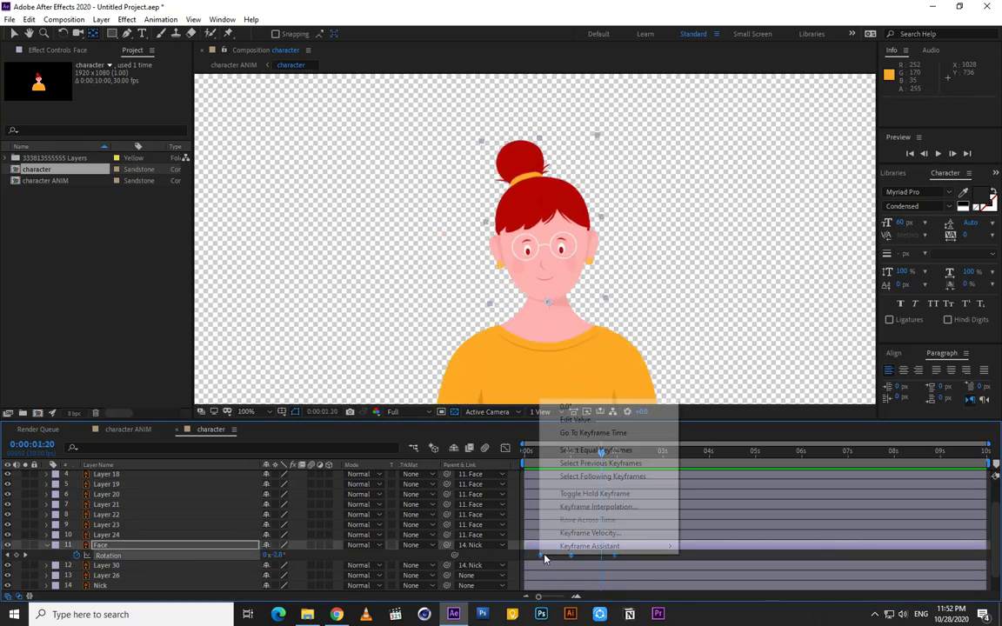
mouse_move(600, 546)
left_click(717, 473)
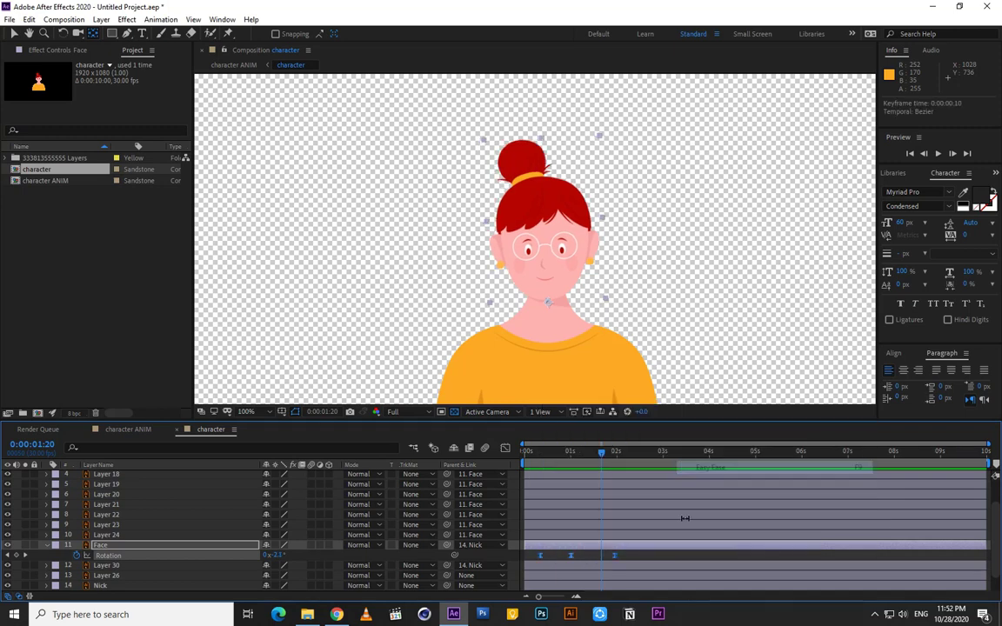
left_click(634, 560)
At 0:00:03:01, set the Face layer's Rotation to 14° to tilt the head the opposite way.
left_click_drag(603, 452, 656, 459)
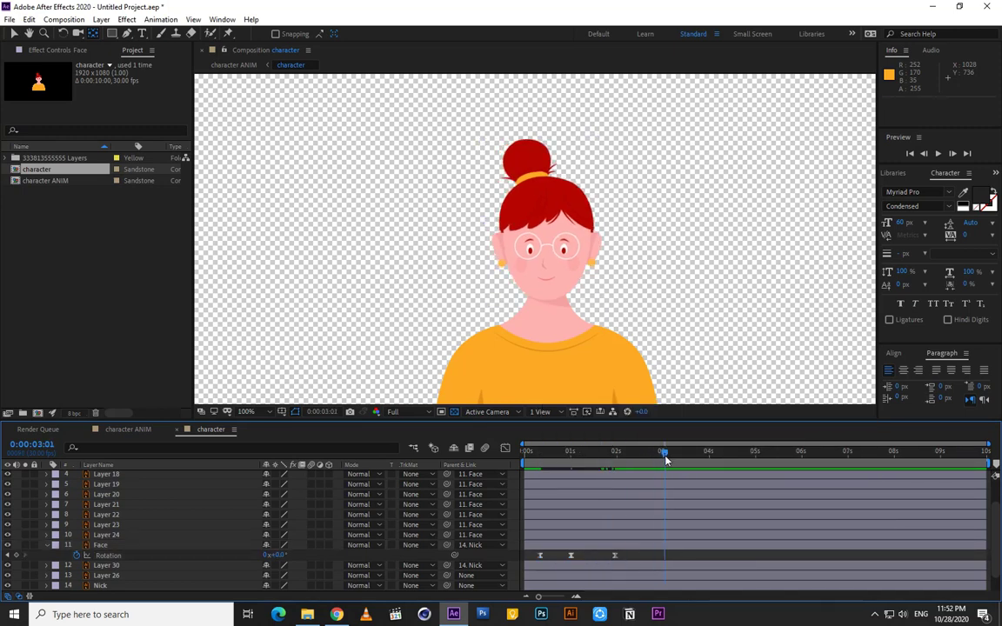
left_click(313, 550)
left_click(279, 557)
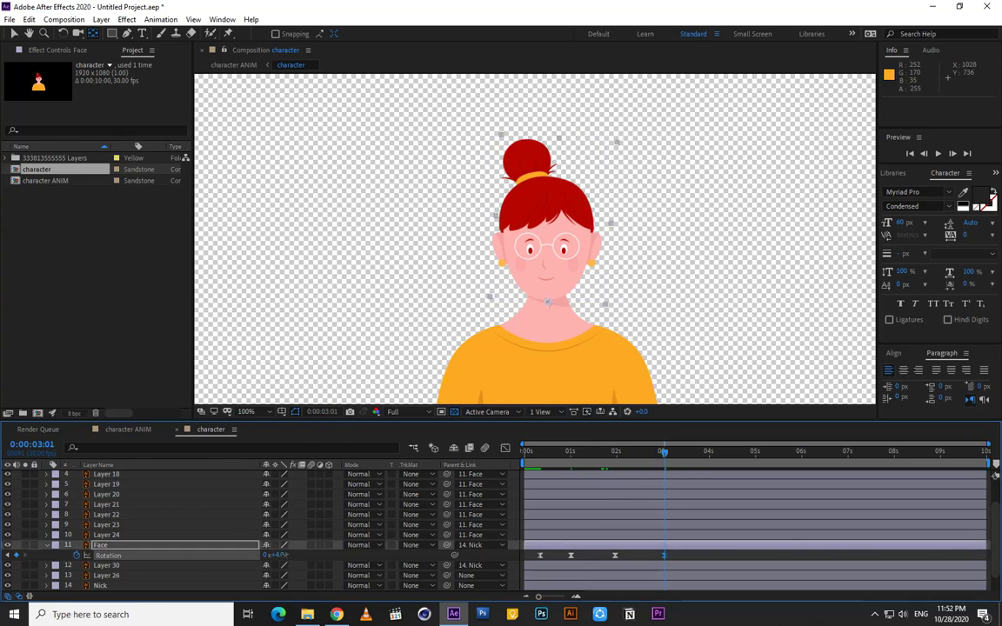
type("40")
key("Return")
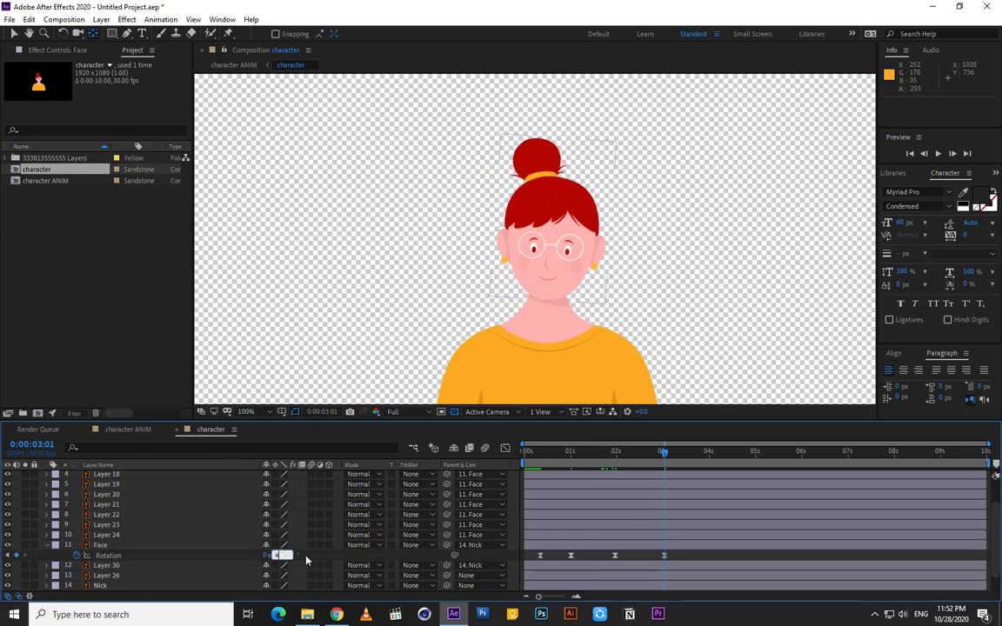
key("Return")
left_click(279, 555)
left_click_drag(278, 555, 286, 556)
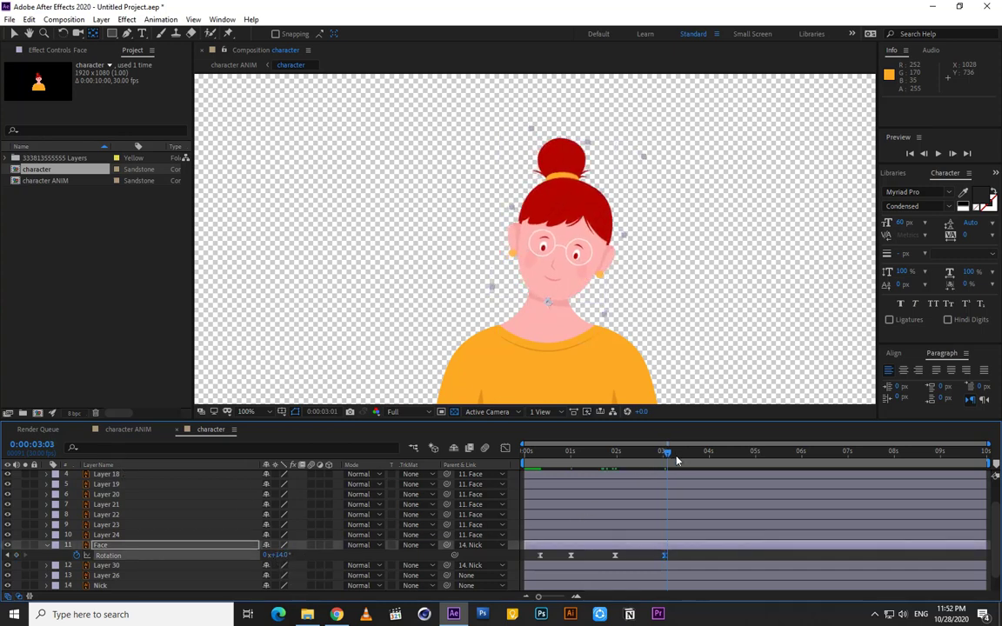
At 0:00:04:05, set the Face layer's Rotation back to 0°.
key("space")
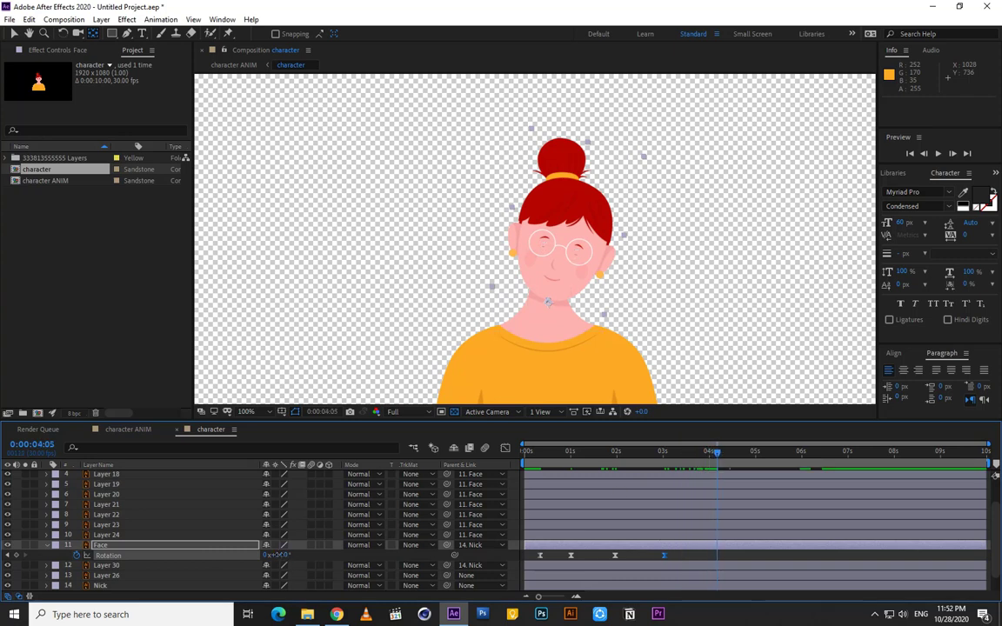
type("0")
key("Return")
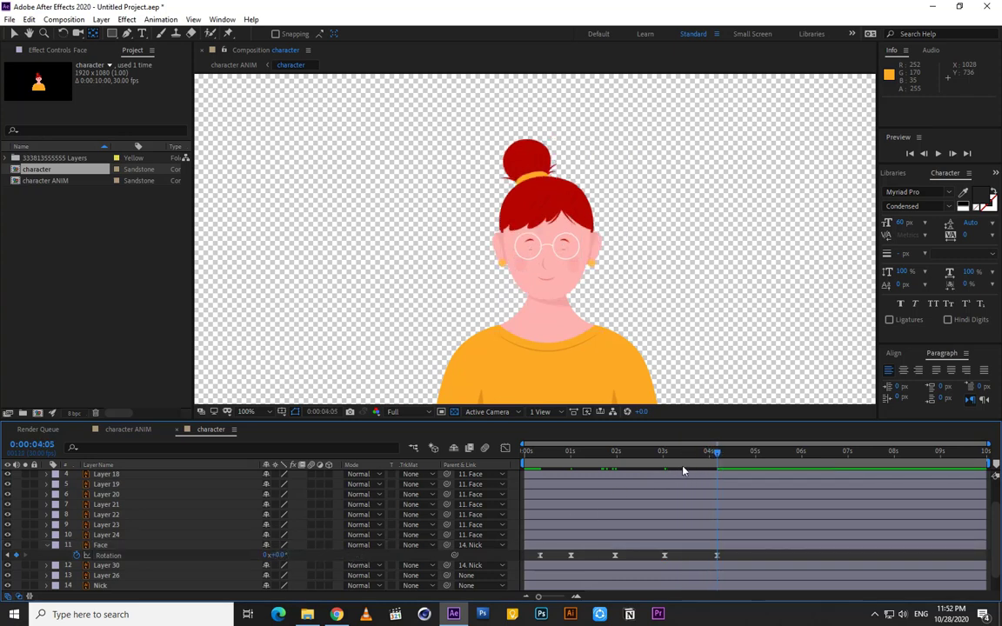
Play the animation from near the start to check both head tilts.
left_click_drag(709, 456, 535, 478)
key("space")
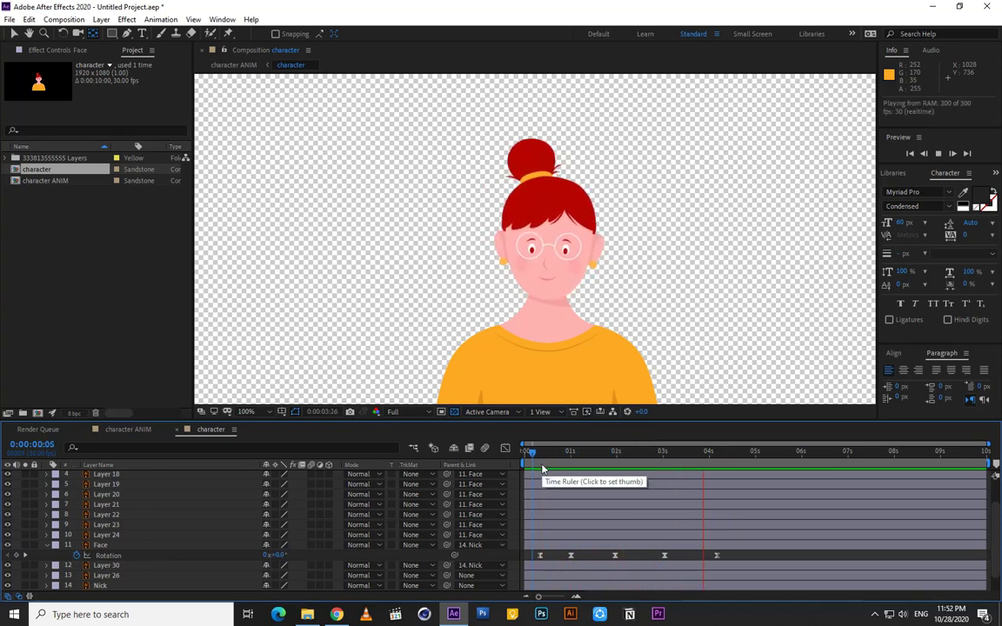
key("space")
Add a Rotation keyframe to the Nick layer at 0:00:02:10, keeping its current angle.
mouse_move(719, 451)
left_mouse_down()
mouse_move(702, 452)
mouse_move(717, 452)
left_mouse_up()
key("r")
scroll(116, 571, "down", 1)
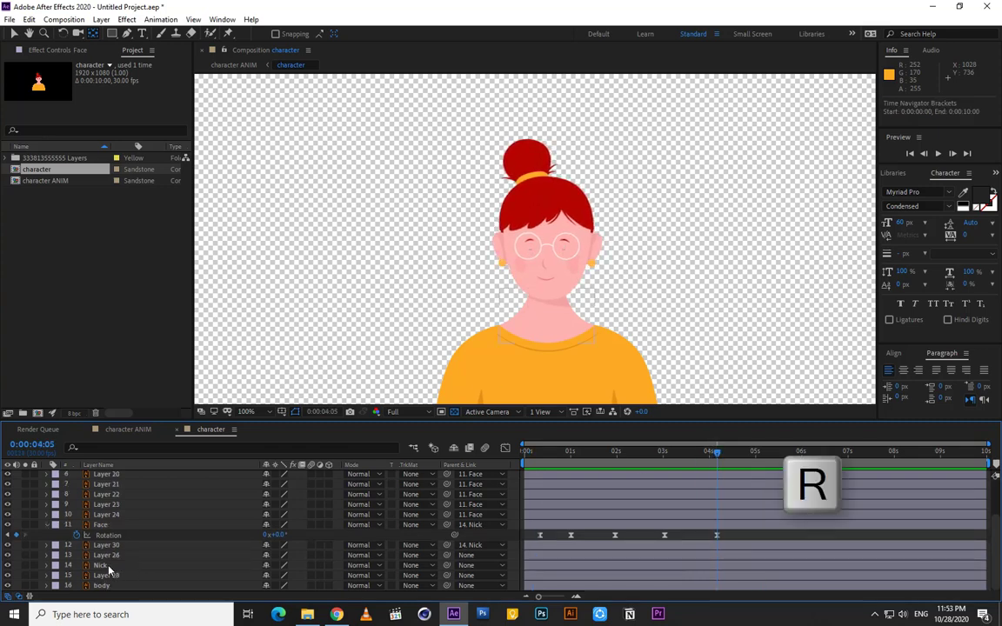
left_click(108, 566)
left_click(633, 453)
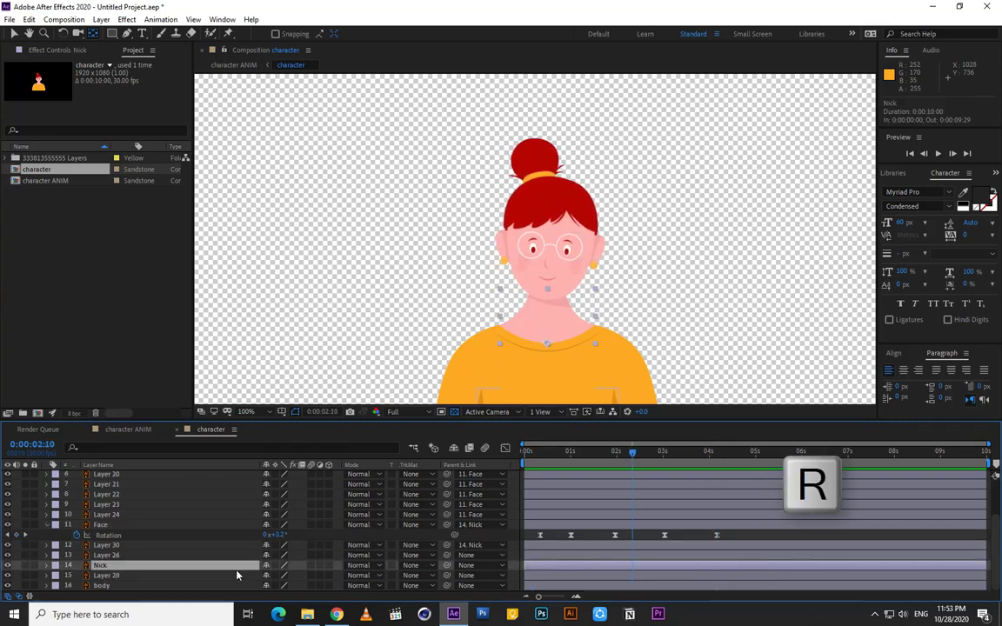
key("r")
left_click(79, 576)
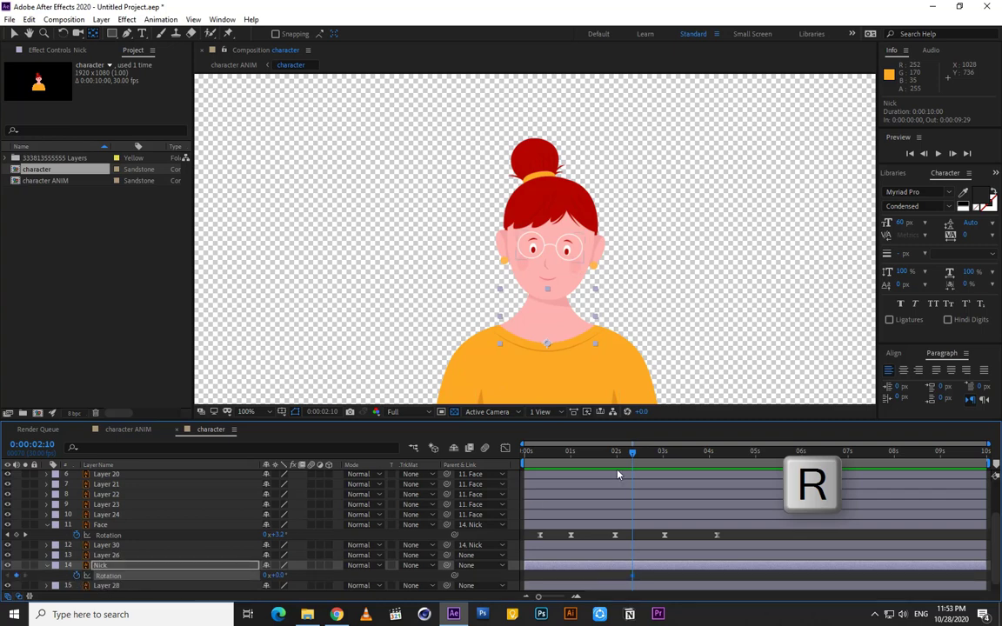
Keyframe the Nick layer's Rotation to 1° at 0:00:03:08 and back to 0° at 0:00:04:05.
left_click_drag(632, 453, 676, 468)
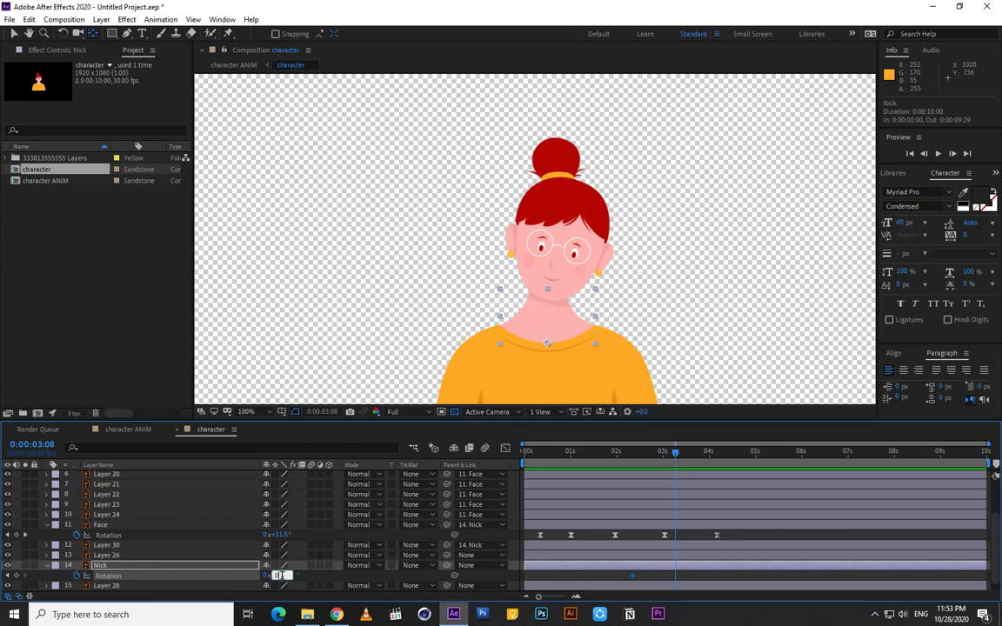
type("1")
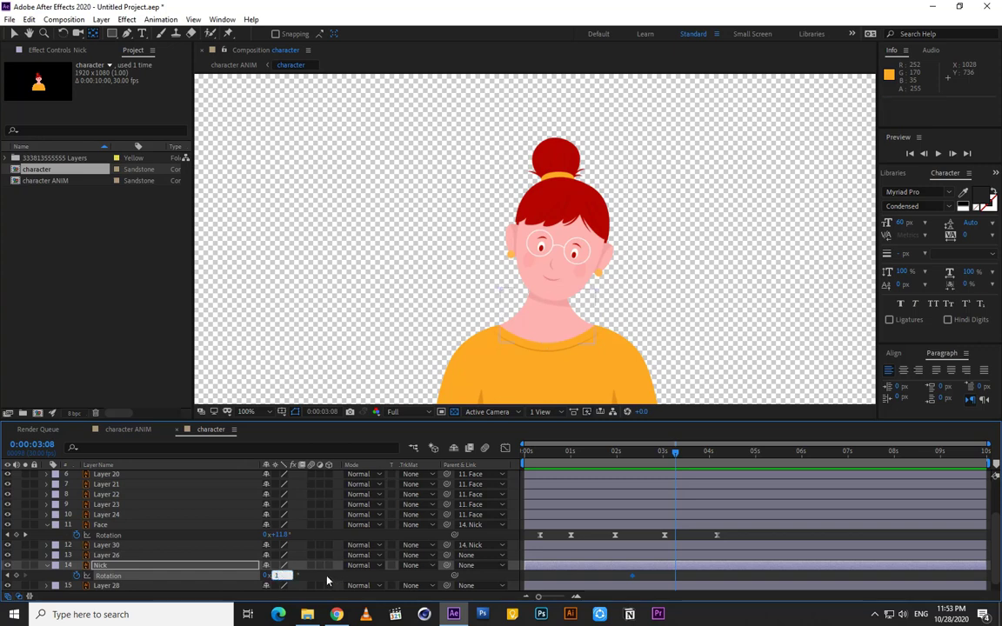
key("Return")
left_click_drag(668, 458, 716, 471)
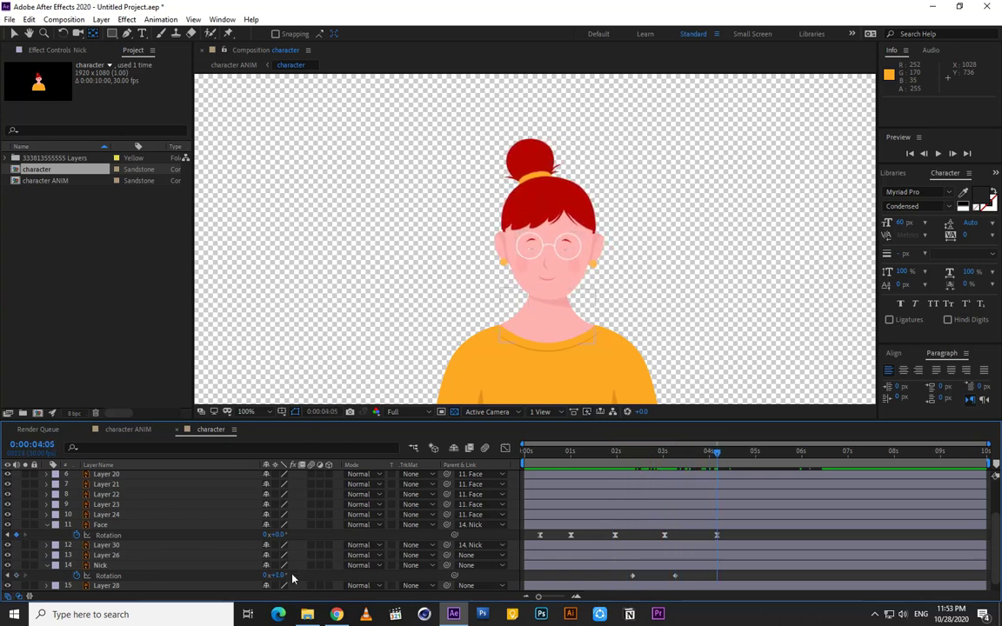
left_click(282, 575)
key("Return")
Keyframe the Nick layer's Rotation to 1.5° at 0:00:01:11 and to 0° at 0:00:00:00.
left_click_drag(716, 463, 589, 480)
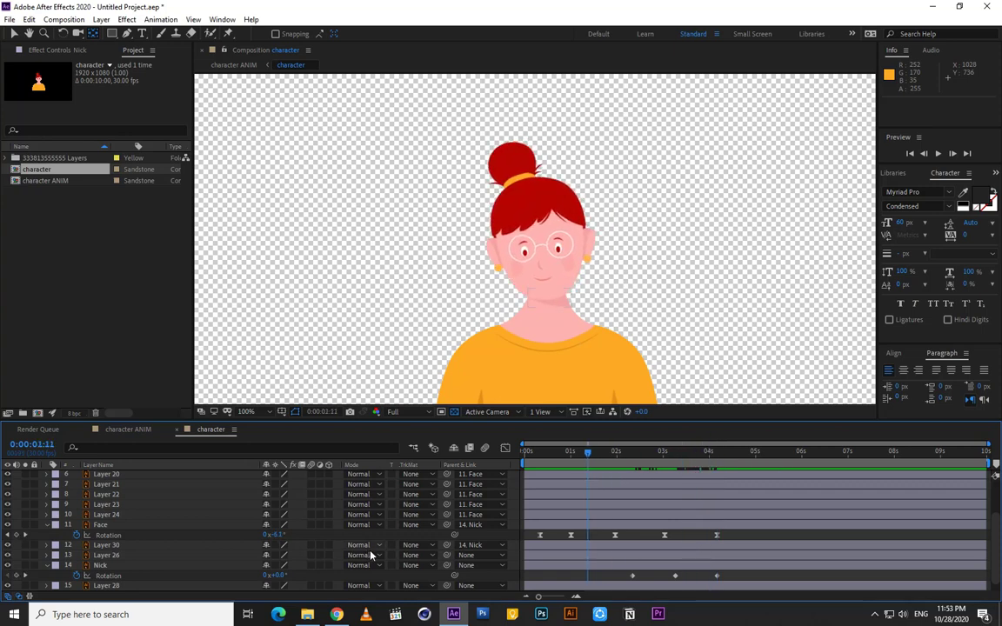
key("Return")
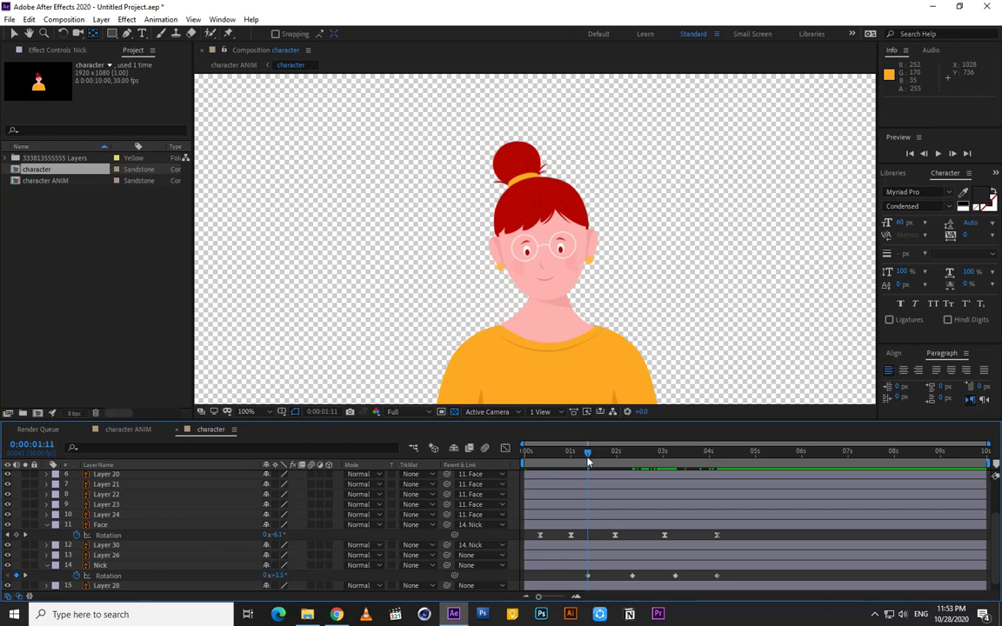
left_click_drag(588, 461, 525, 457)
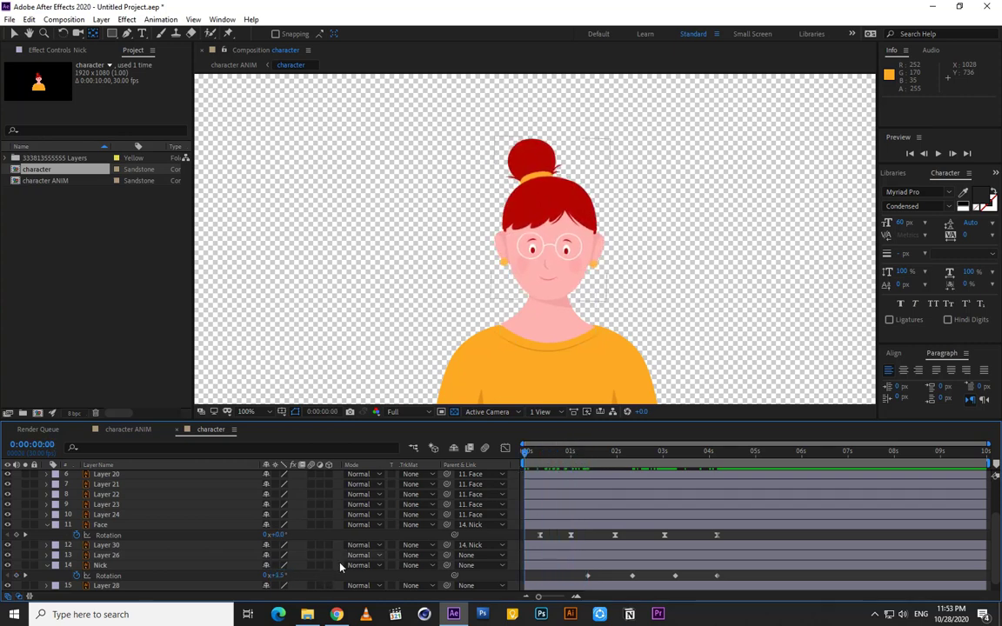
left_click(280, 576)
type("0")
key("Return")
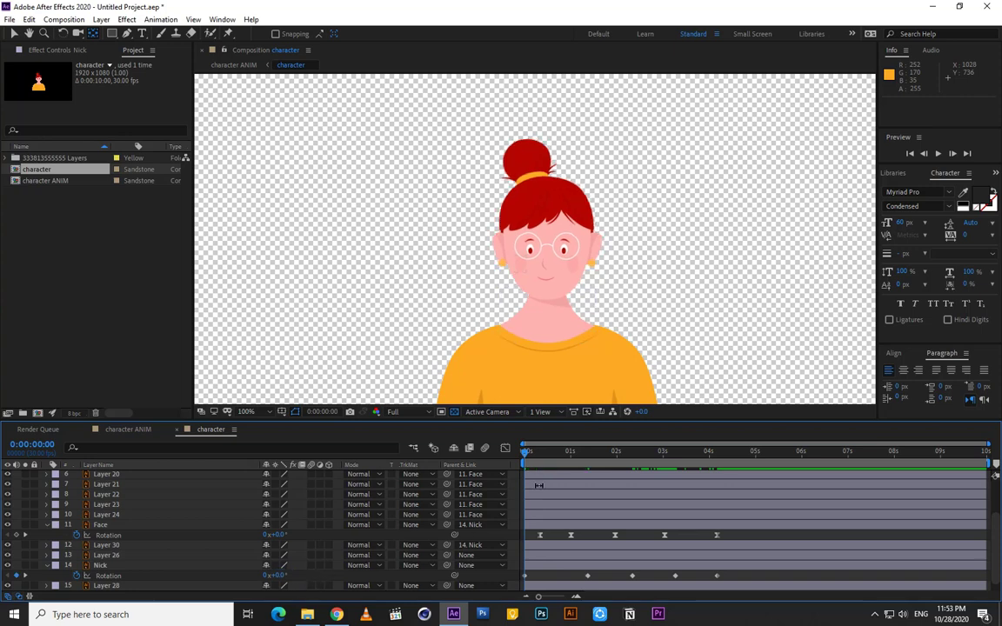
Apply Easy Ease to all of the Nick layer's Rotation keyframes and play the animation to check the neck motion.
left_click_drag(526, 461, 689, 459)
left_click_drag(728, 575, 519, 578)
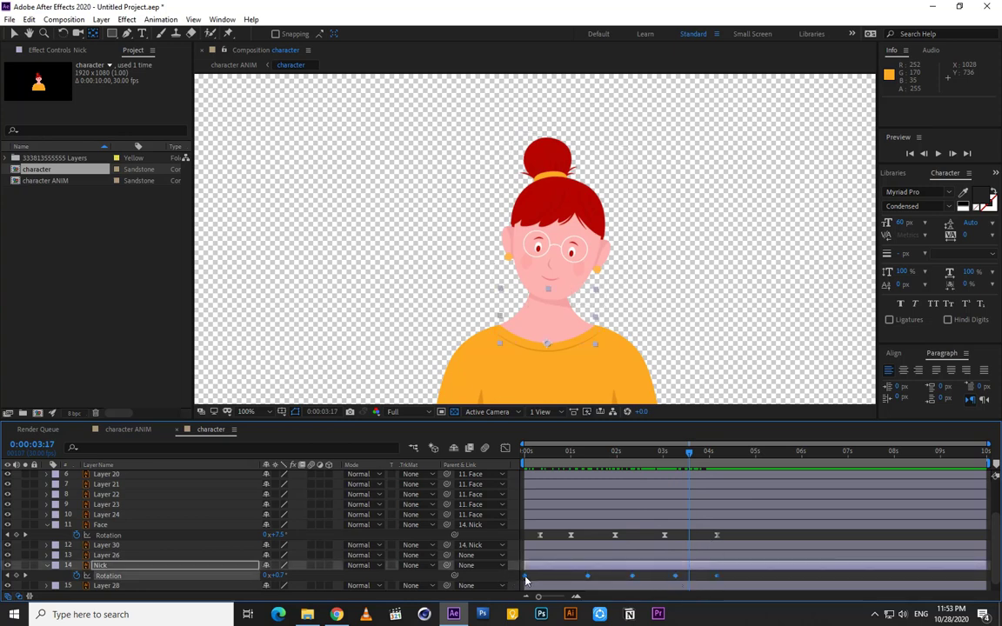
right_click(524, 576)
mouse_move(577, 567)
left_click(698, 501)
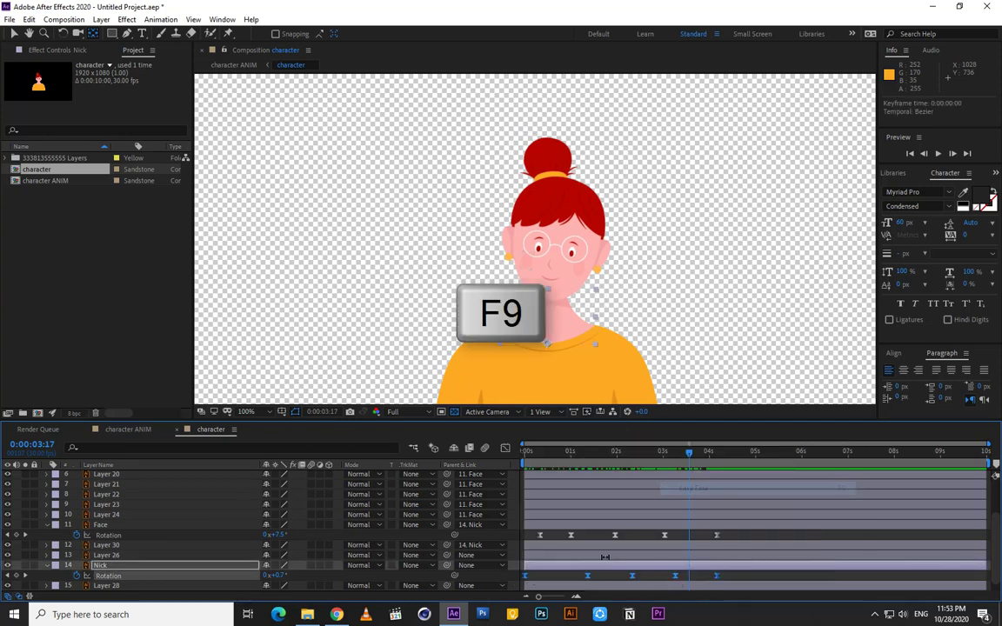
key("space")
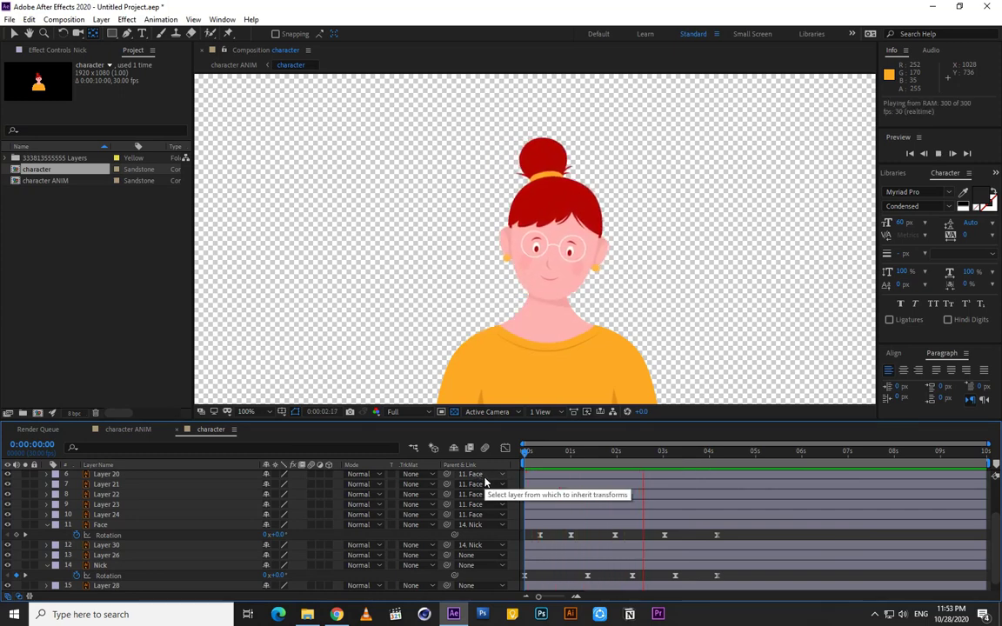
key("space")
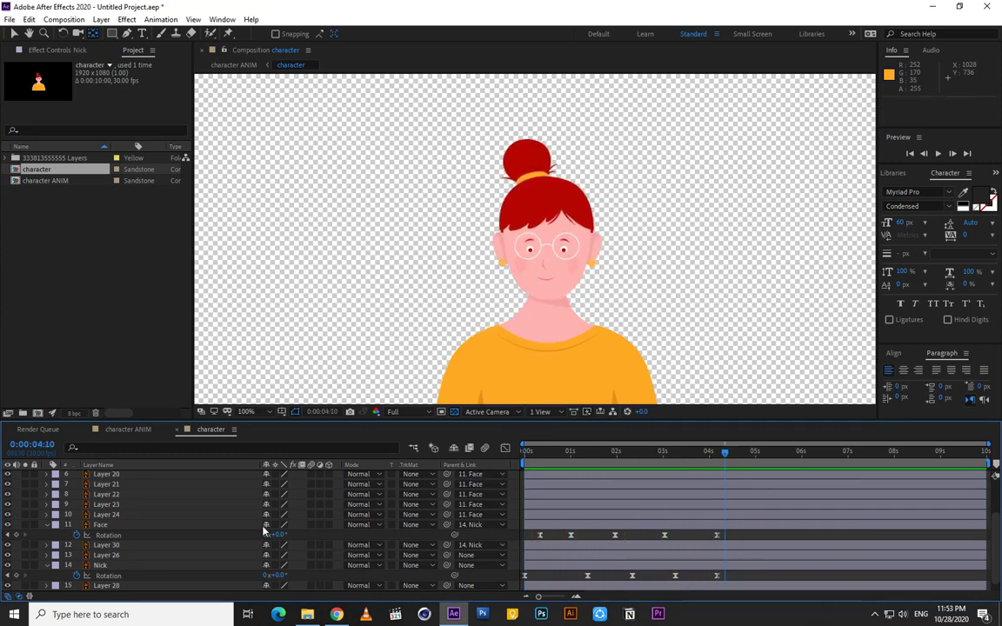
Collapse the Face and Nick layers' properties and move the body layer's anchor point to the centre of the shirt's bottom edge.
left_click(48, 525)
left_click(49, 556)
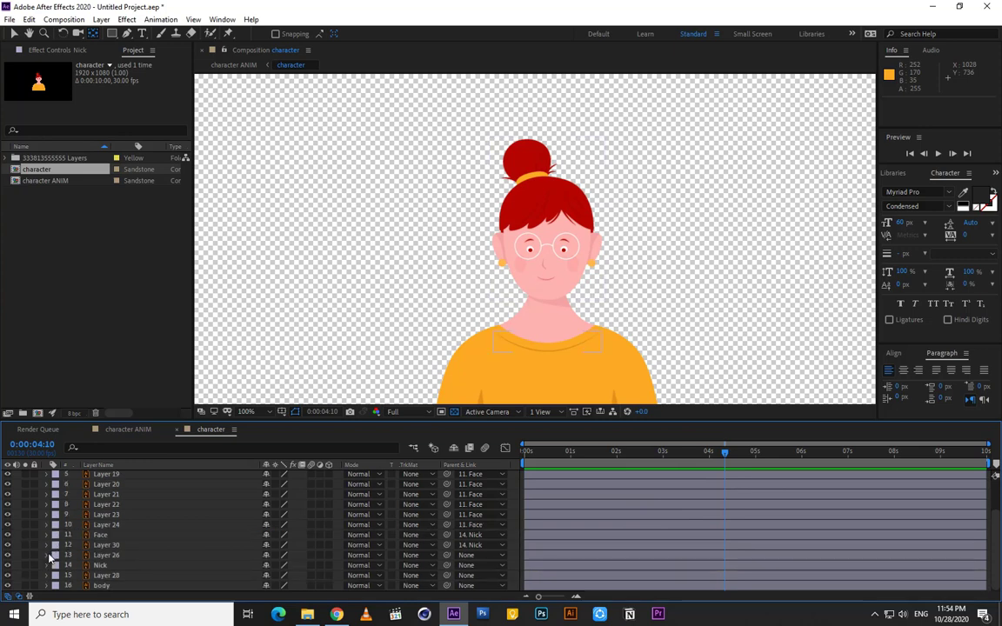
left_click(102, 586)
scroll(376, 376, "down", 2)
scroll(407, 365, "up", 2)
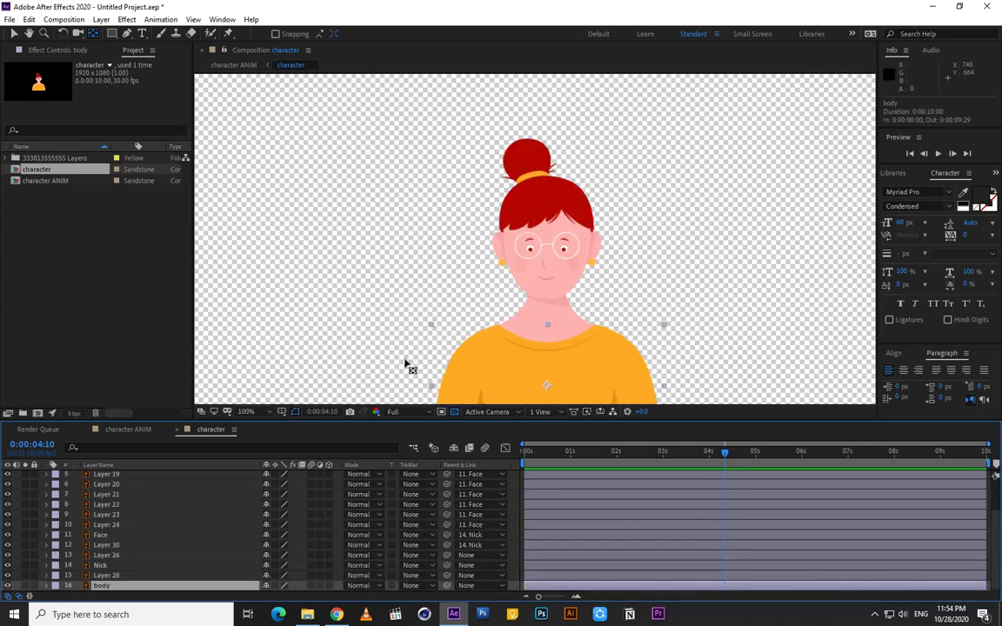
scroll(389, 387, "down", 2)
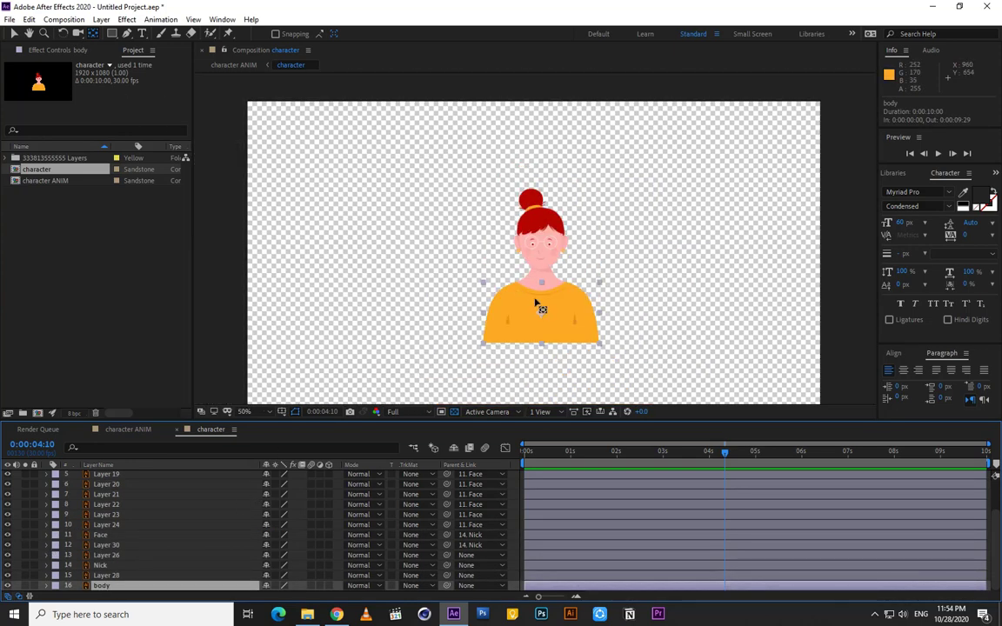
left_click_drag(539, 309, 531, 286)
scroll(532, 352, "up", 1)
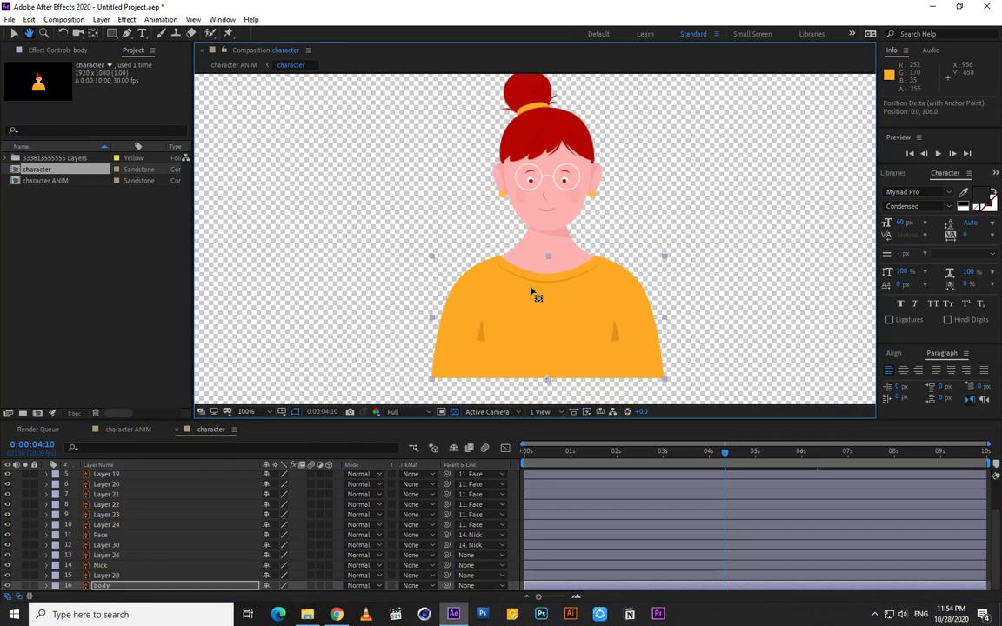
Reveal the body layer's Rotation property, test-rotate the body, and undo the test rotation.
left_click(127, 588)
key("r")
left_click_drag(277, 586, 285, 586)
key("ctrl+z")
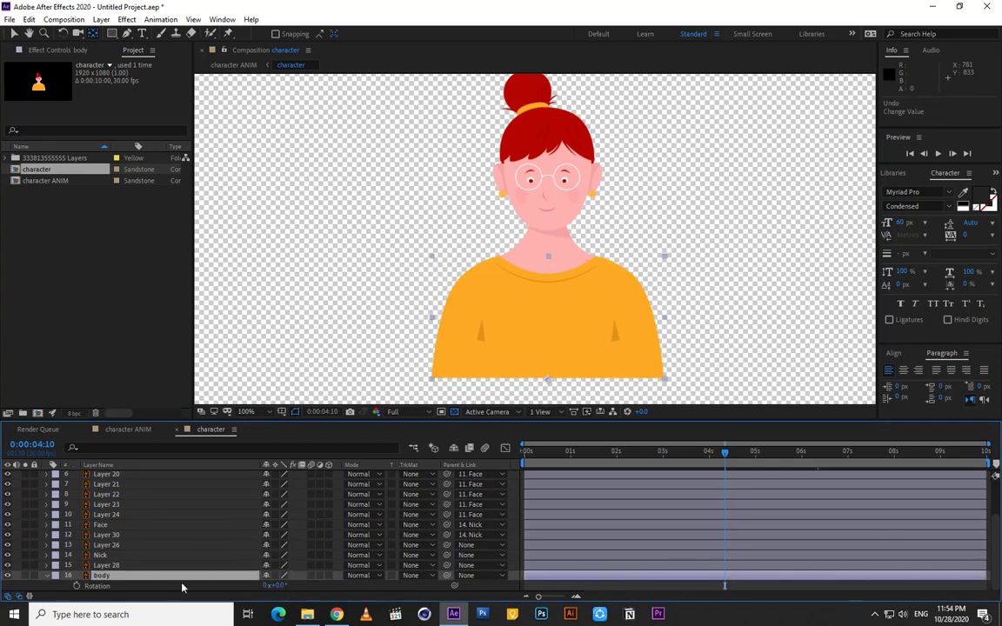
Toggle Layer 28's visibility to identify the shirt creases and parent that layer to the body layer.
left_click(104, 566)
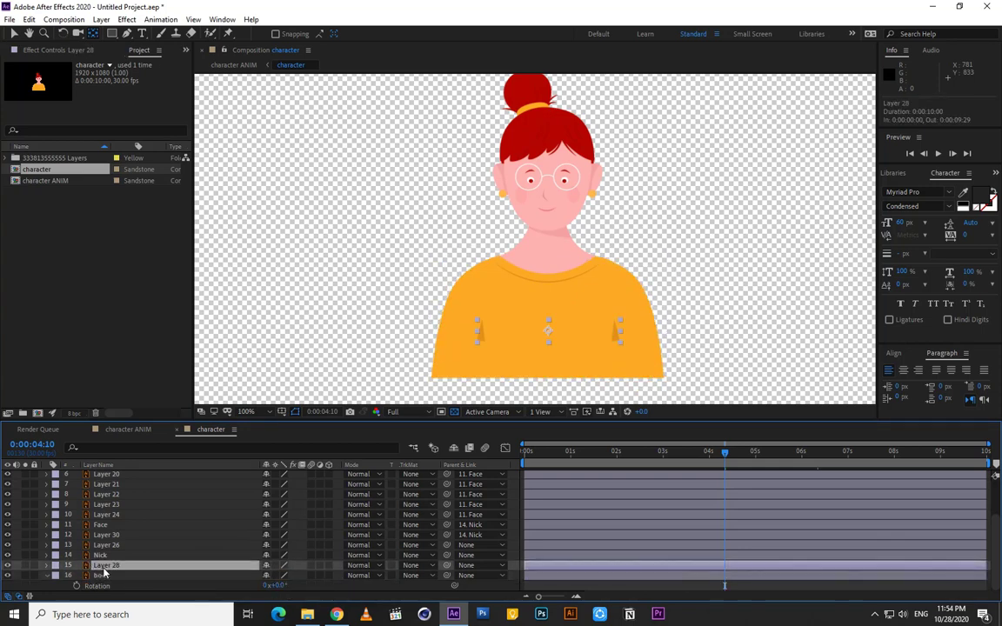
left_click(8, 567)
left_click_drag(447, 566, 161, 577)
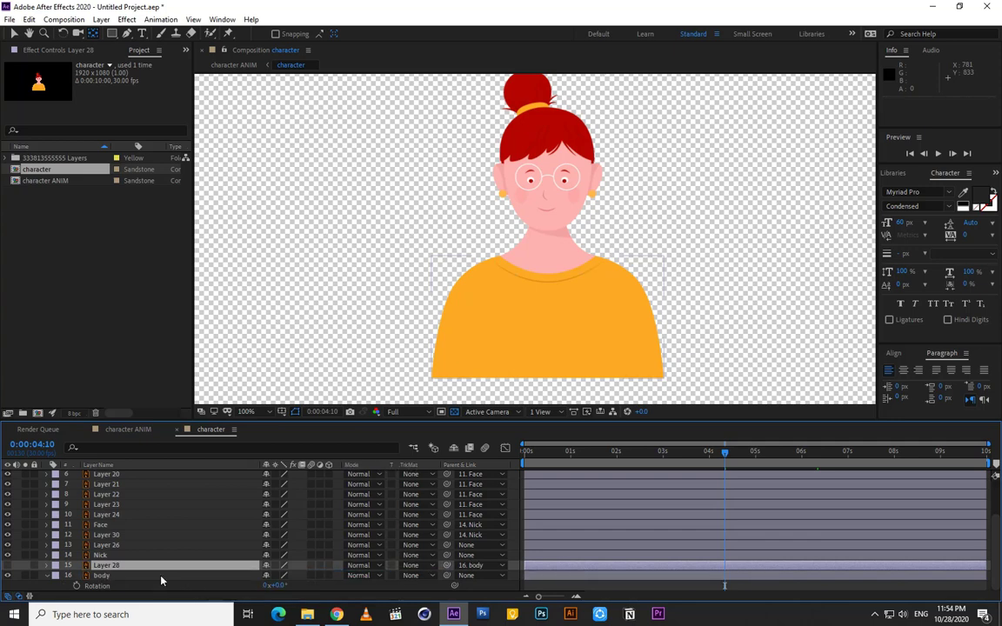
left_click(8, 566)
Parent Layer 26, the shirt collar line, to the body layer, and undo a test rotation of the body.
left_click(106, 545)
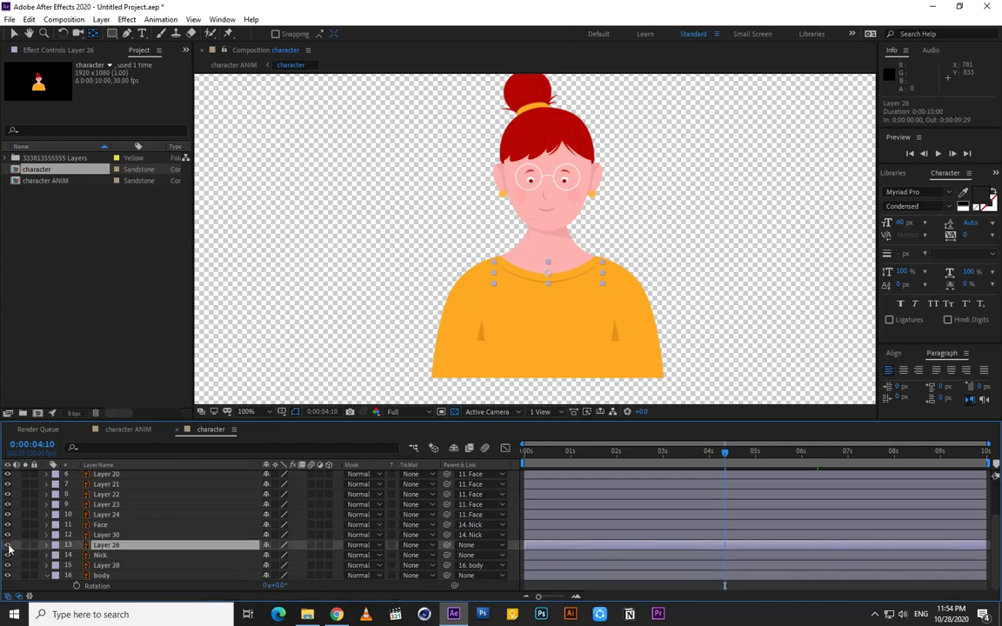
left_click_drag(447, 546, 122, 577)
left_click(108, 545)
left_click(118, 537)
left_click(108, 574)
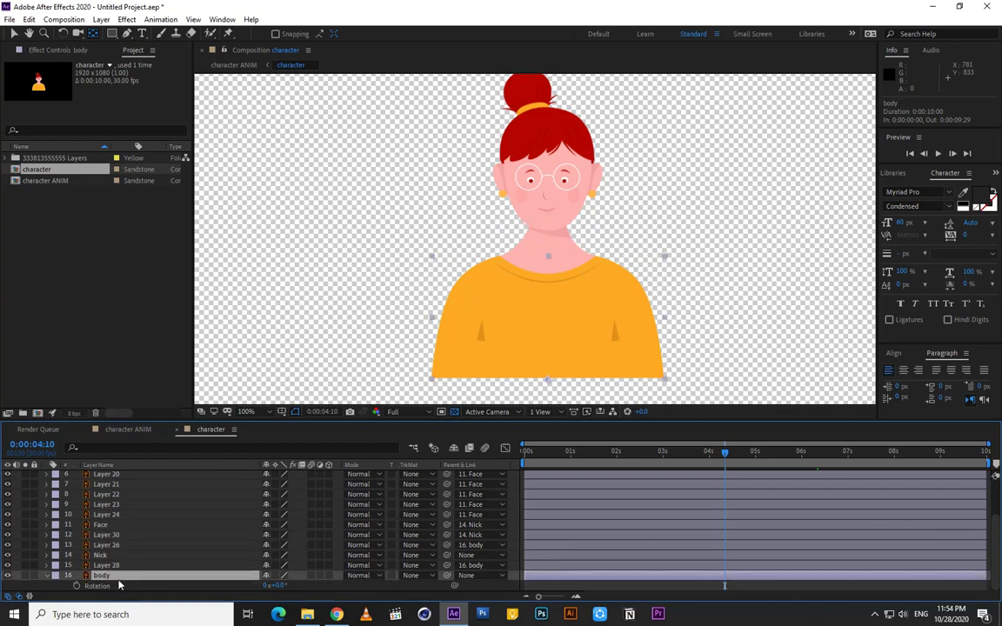
left_click_drag(281, 587, 281, 589)
key("ctrl+z")
Parent the Nick layer to the body layer, test-rotate the body, and undo the test rotation.
left_click(107, 556)
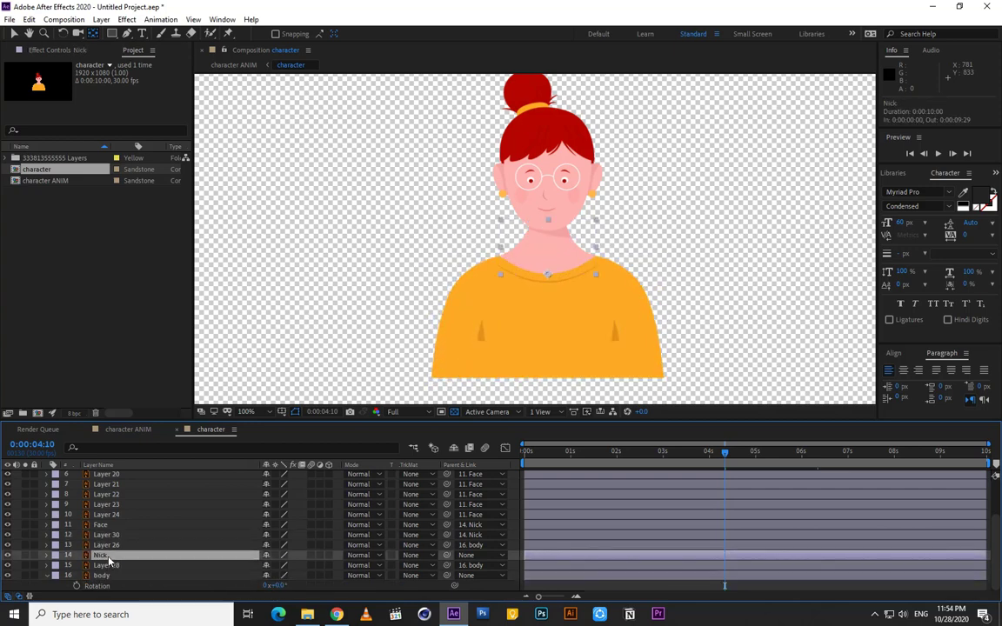
left_click_drag(446, 558, 139, 578)
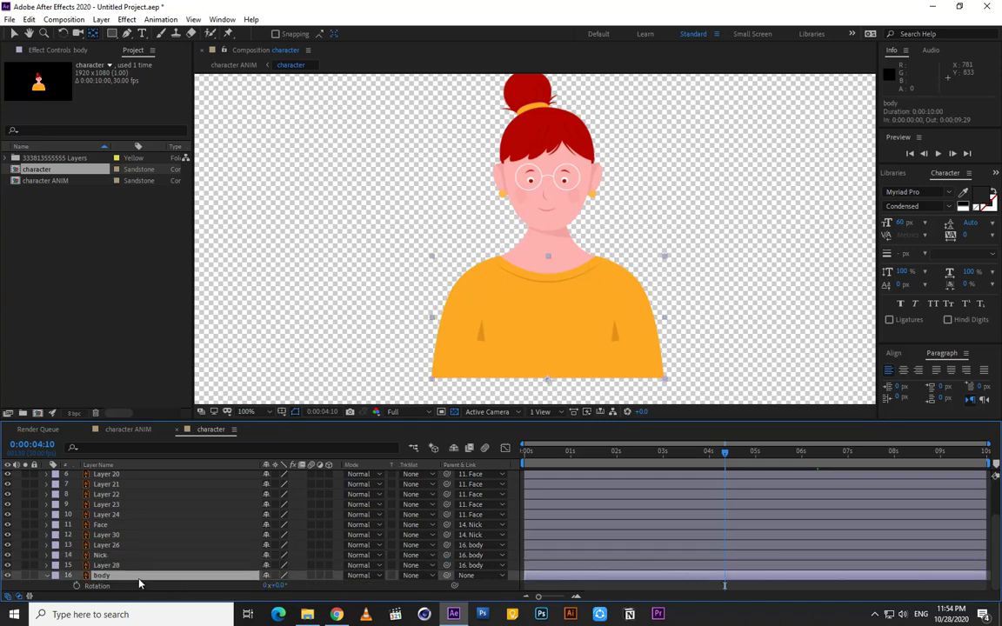
left_click_drag(280, 587, 287, 586)
key("ctrl+z")
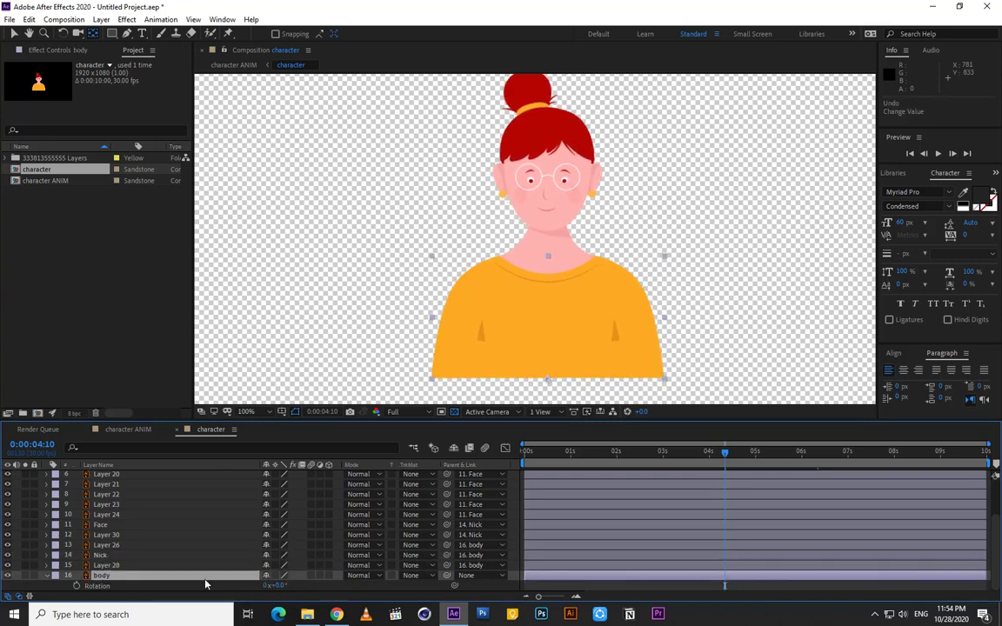
Start Rotation keyframes on the body layer at about one second with 0°, and set Rotation to about -5° at 0:00:03:00.
left_click_drag(577, 459, 663, 466)
left_click(76, 585)
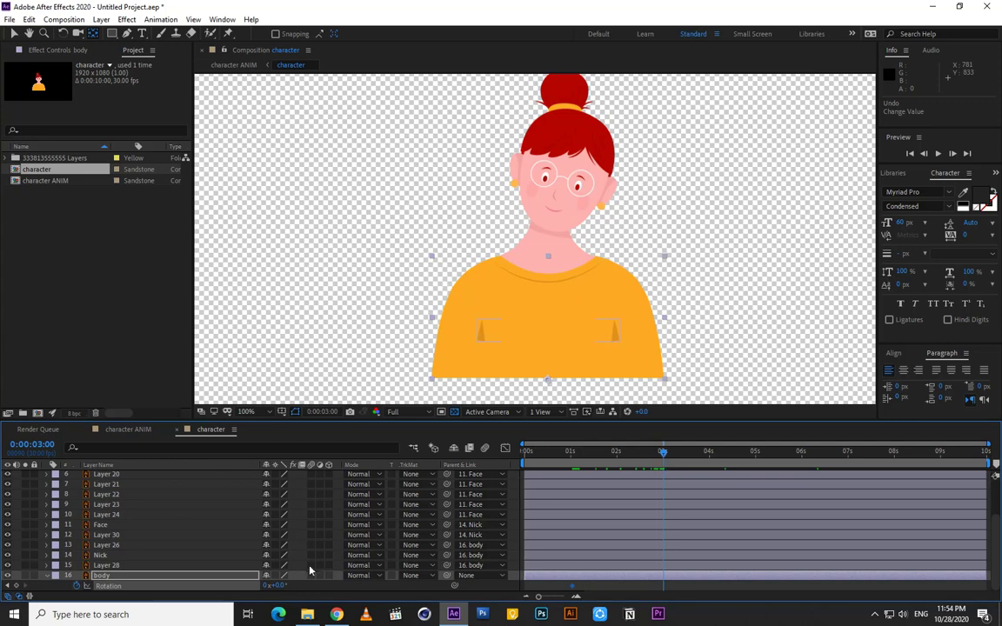
left_click_drag(276, 585, 275, 585)
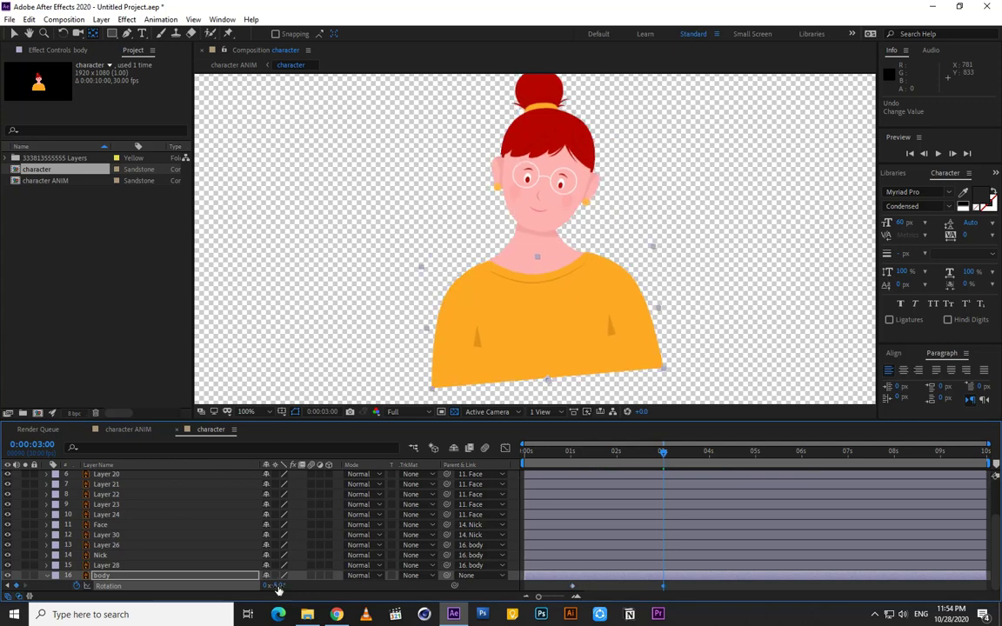
Keyframe the body layer's Rotation to 2° at 0:00:00:00 and to 0° at 0:00:05:29.
left_click_drag(665, 465, 515, 489)
left_click(276, 585)
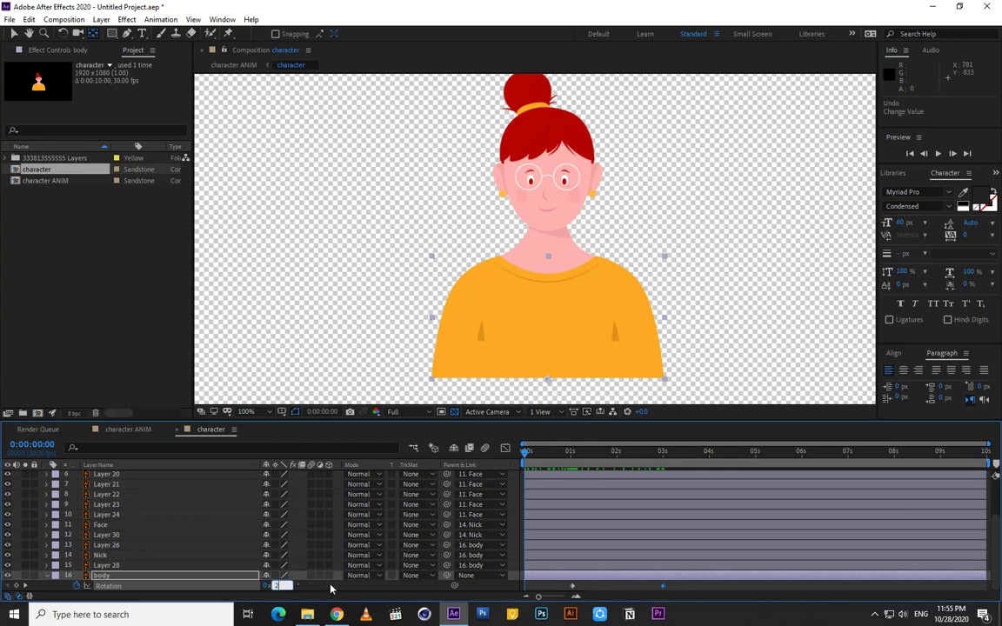
type("2")
key("Return")
left_click_drag(528, 455, 813, 455)
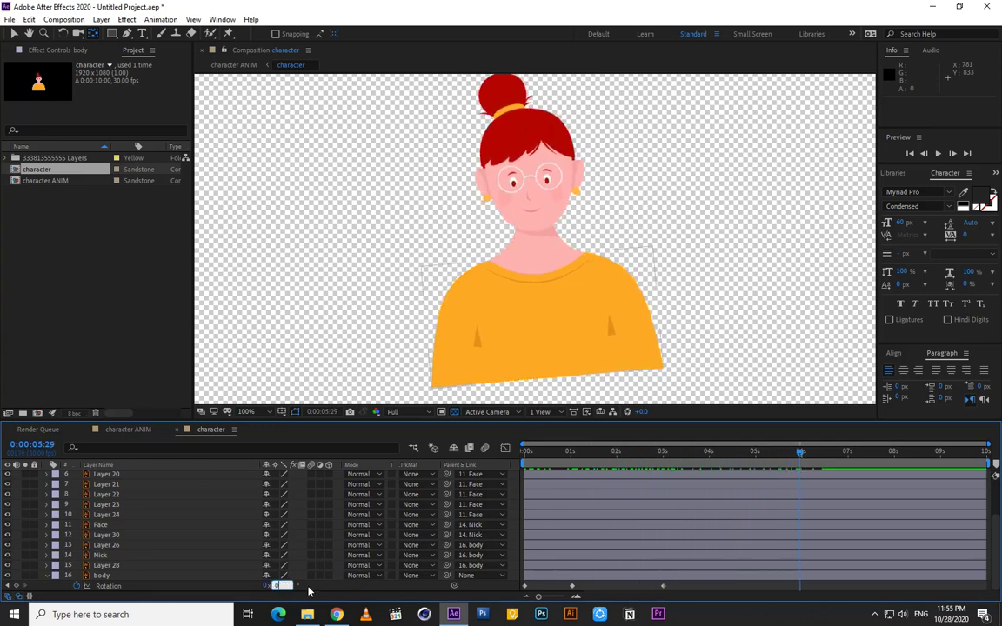
type("-8")
key("Return")
Return to the start of the timeline and apply Easy Ease to all of the body layer's Rotation keyframes.
left_click_drag(800, 452, 507, 442)
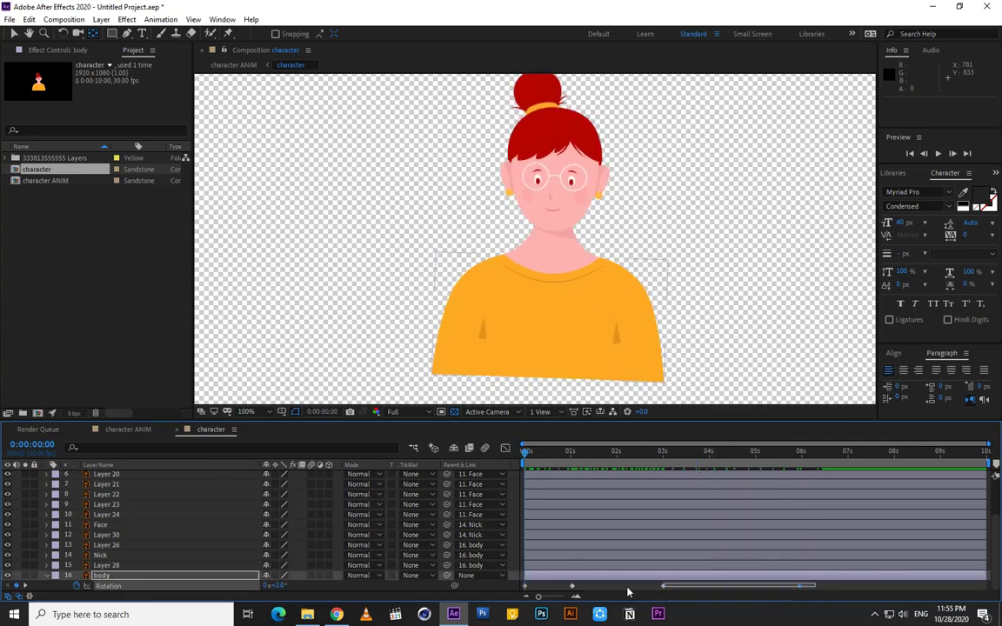
right_click(525, 586)
mouse_move(550, 578)
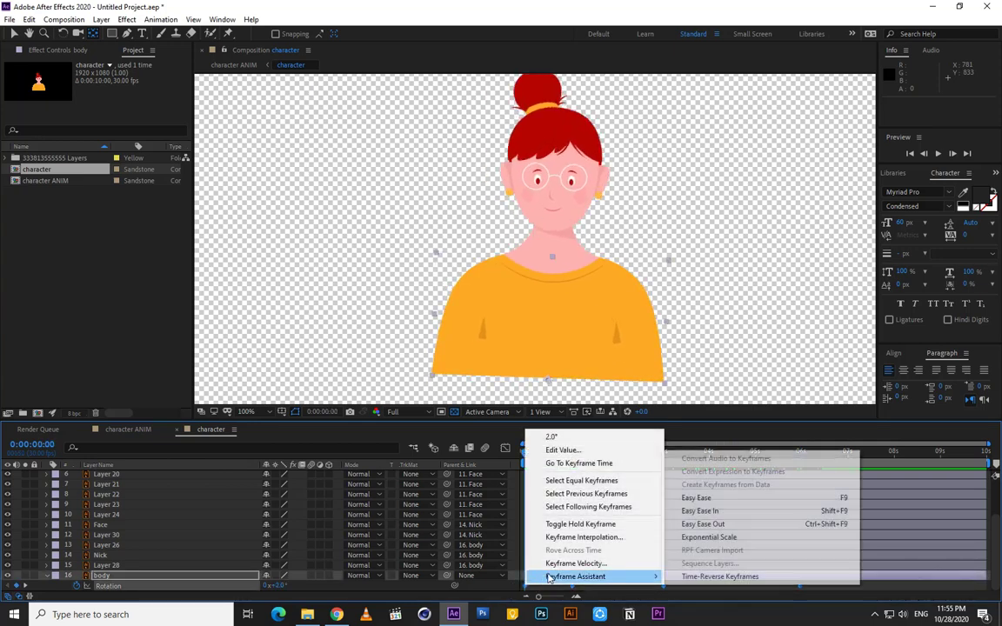
left_click(736, 498)
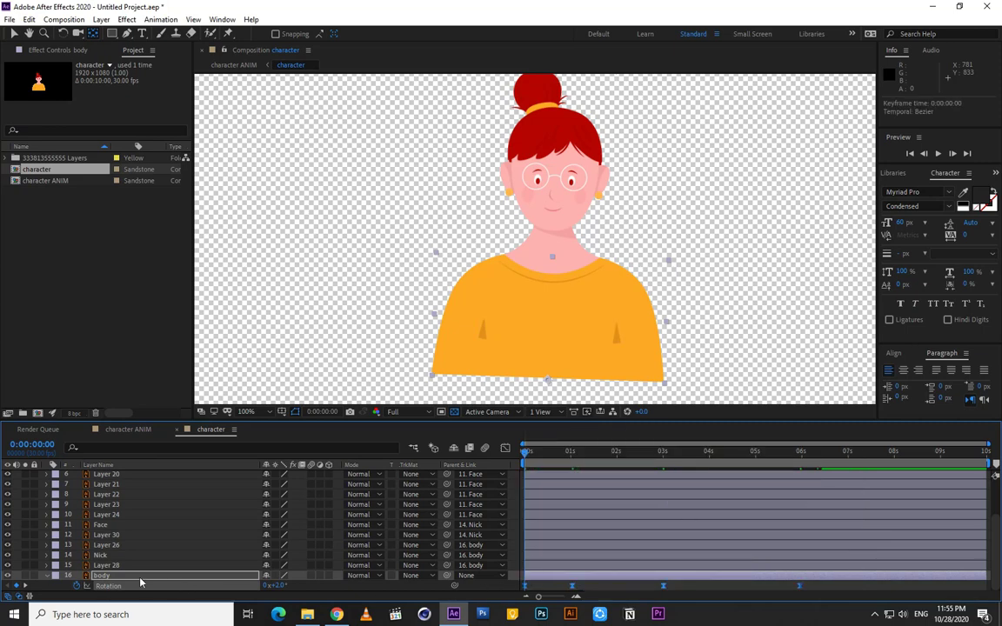
Play the whole character animation, and play the character ANIM composition to check the motion within the full scene.
scroll(400, 494, "up", 3)
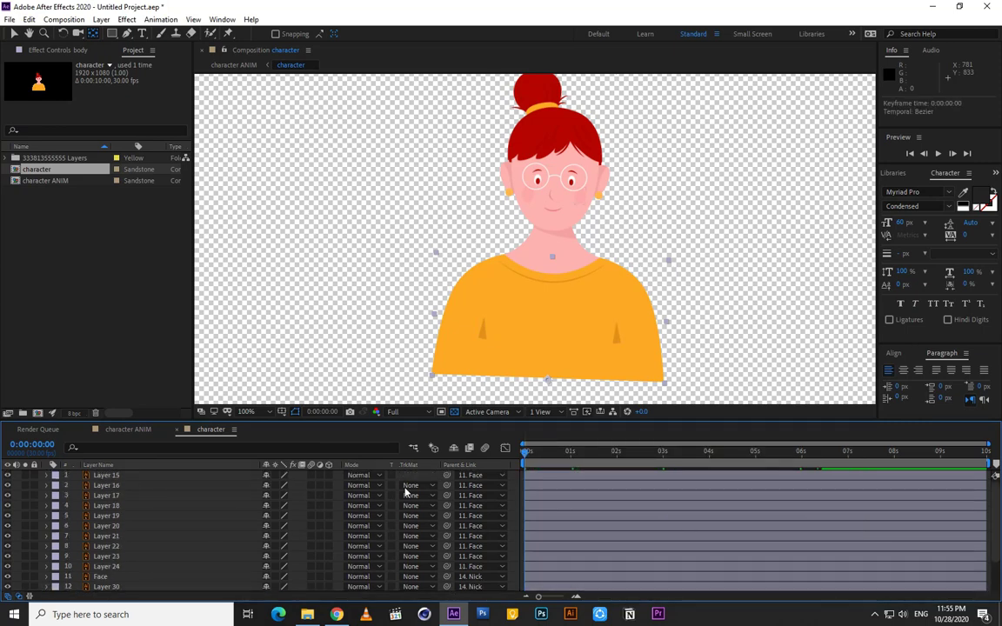
key("comma")
key("space")
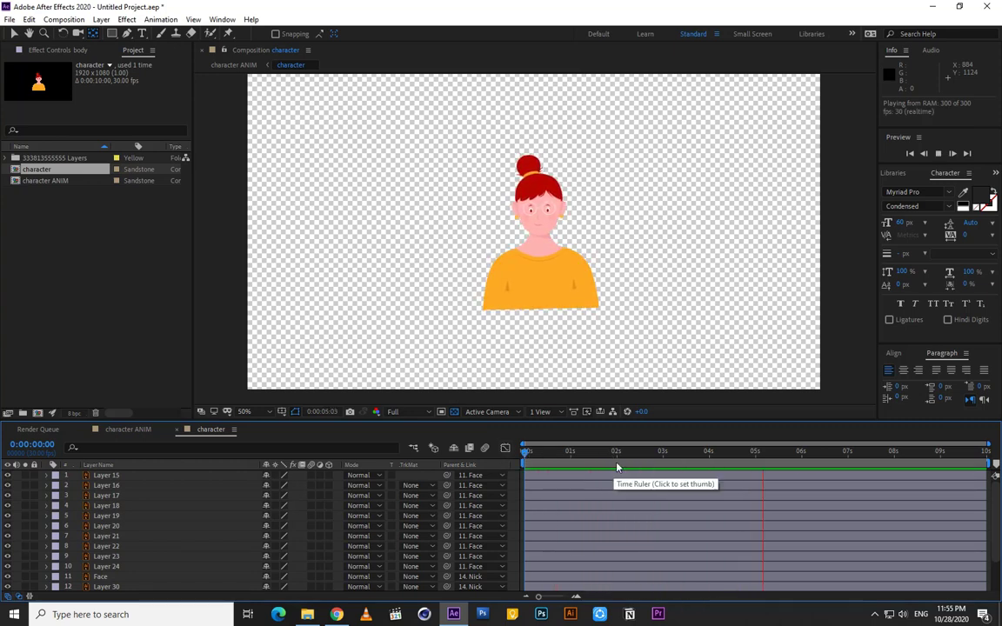
left_click(558, 452)
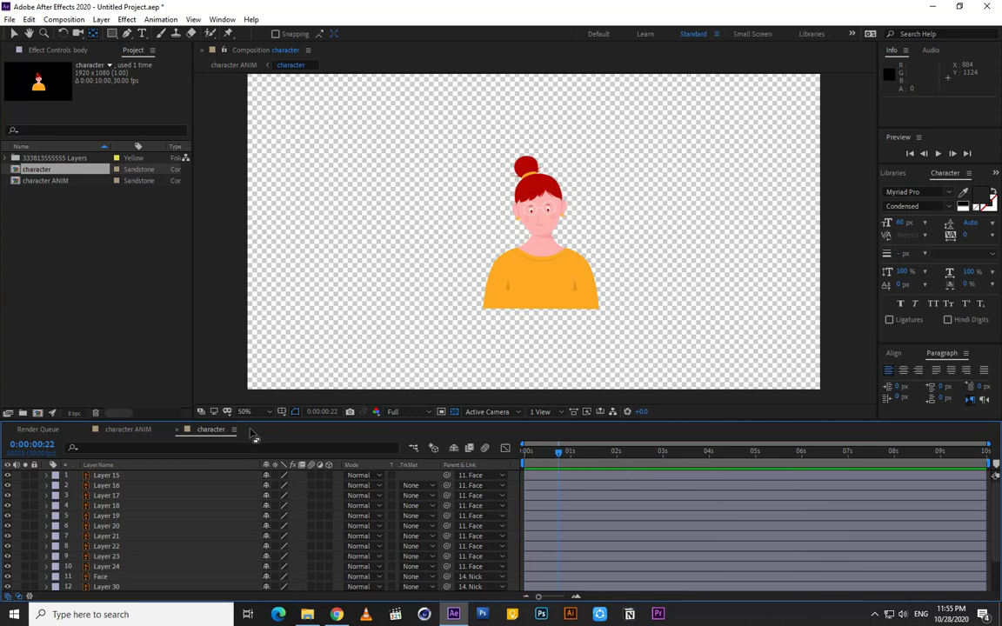
left_click(146, 430)
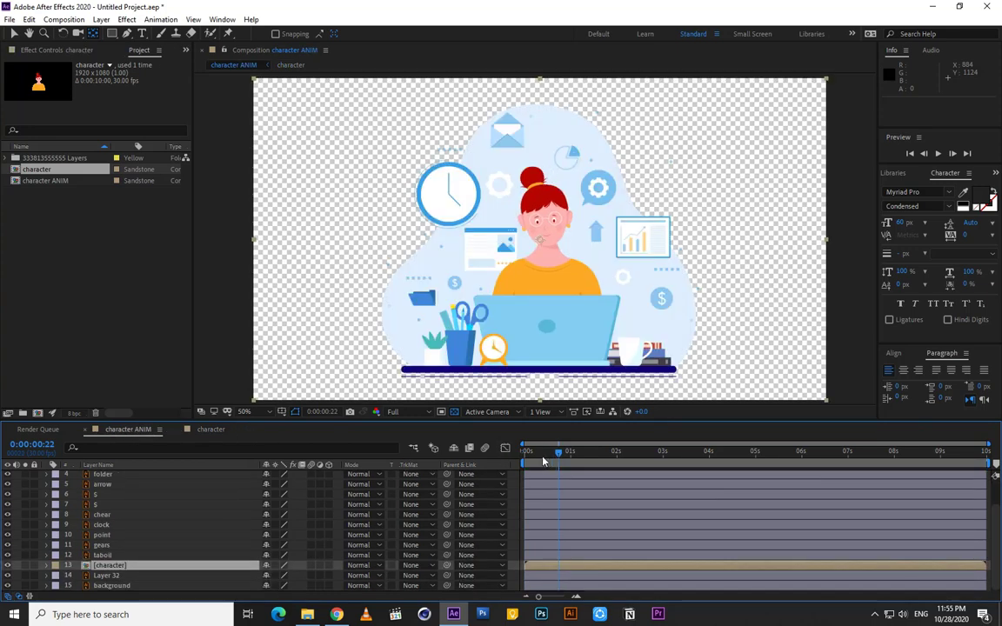
key("space")
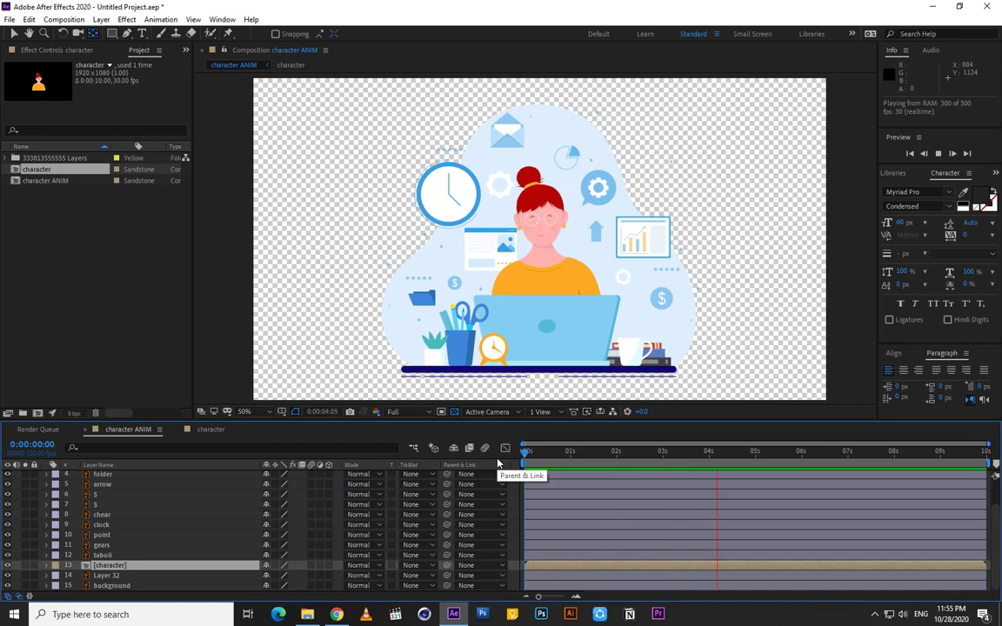
Keyframe the mail layer's Scale to 100% at 0:00:01:00 and to 0% at 0:00:00:00.
key("space")
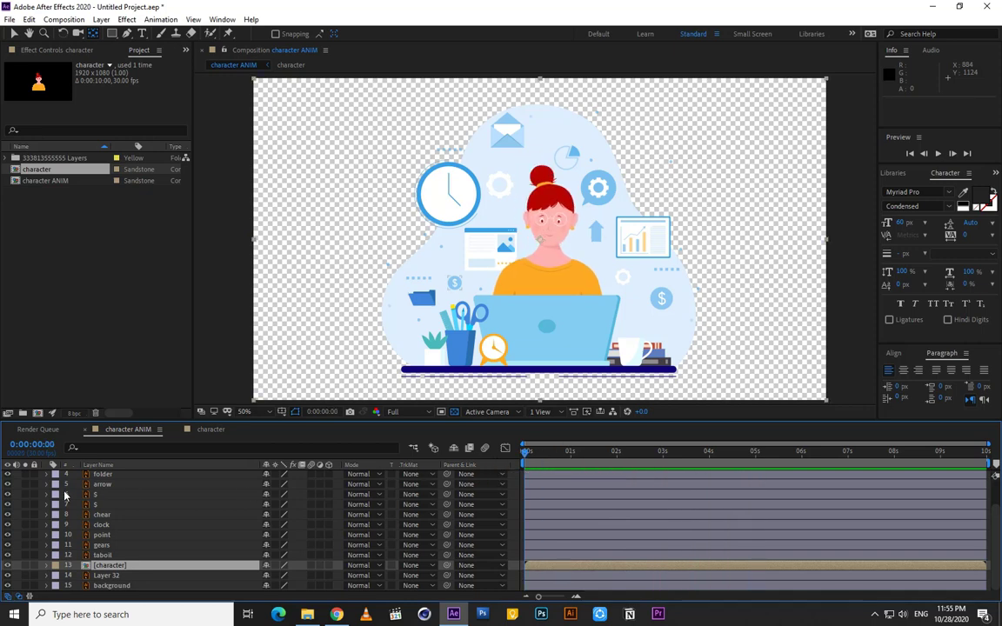
scroll(66, 496, "up", 2)
left_click(103, 478)
scroll(490, 172, "up", 1)
left_click_drag(481, 175, 508, 303)
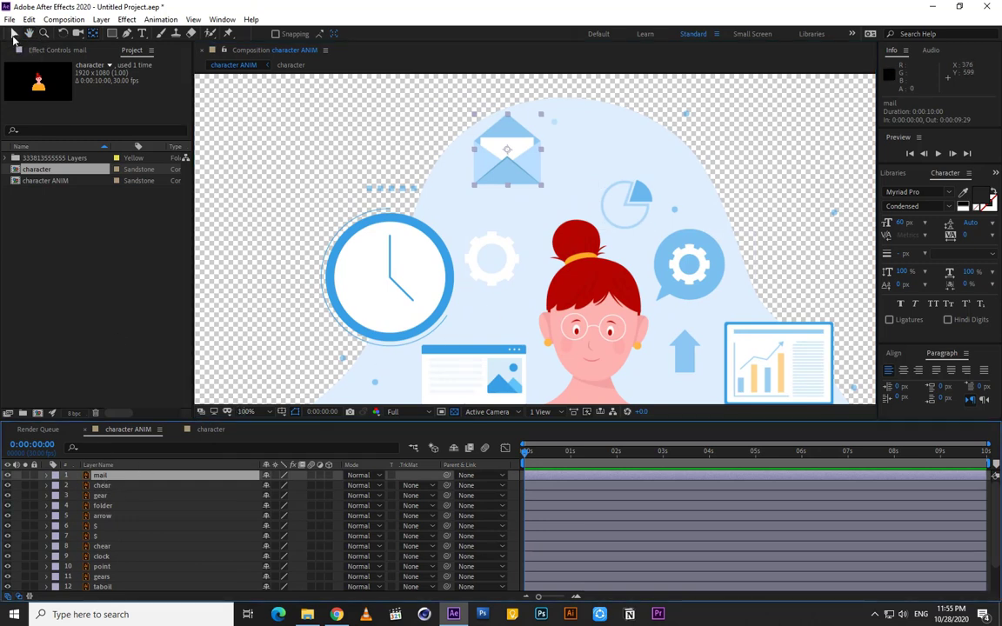
left_click(570, 454)
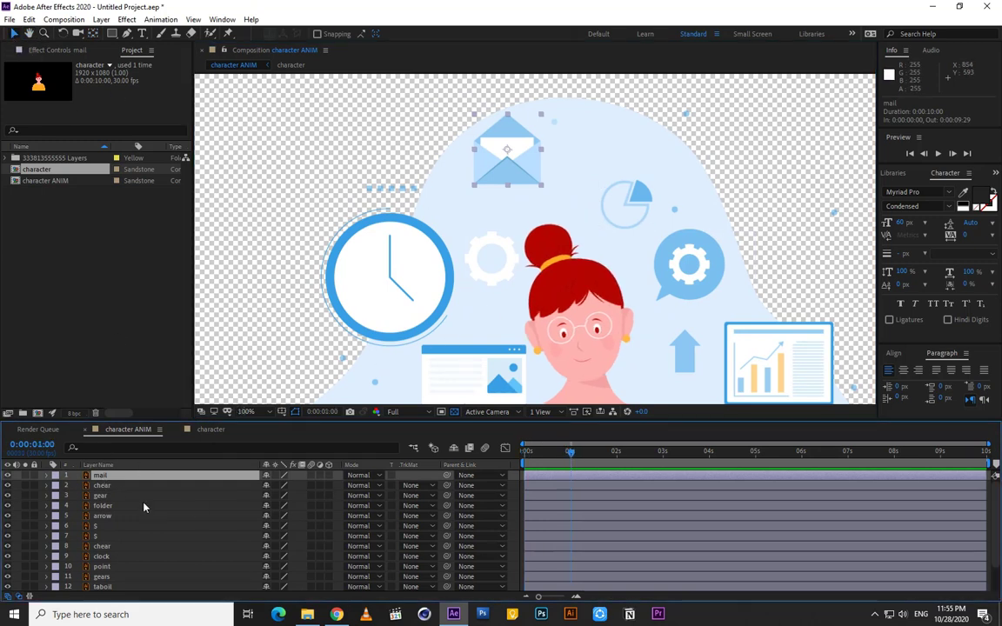
key("alt+shift+s")
key("Home")
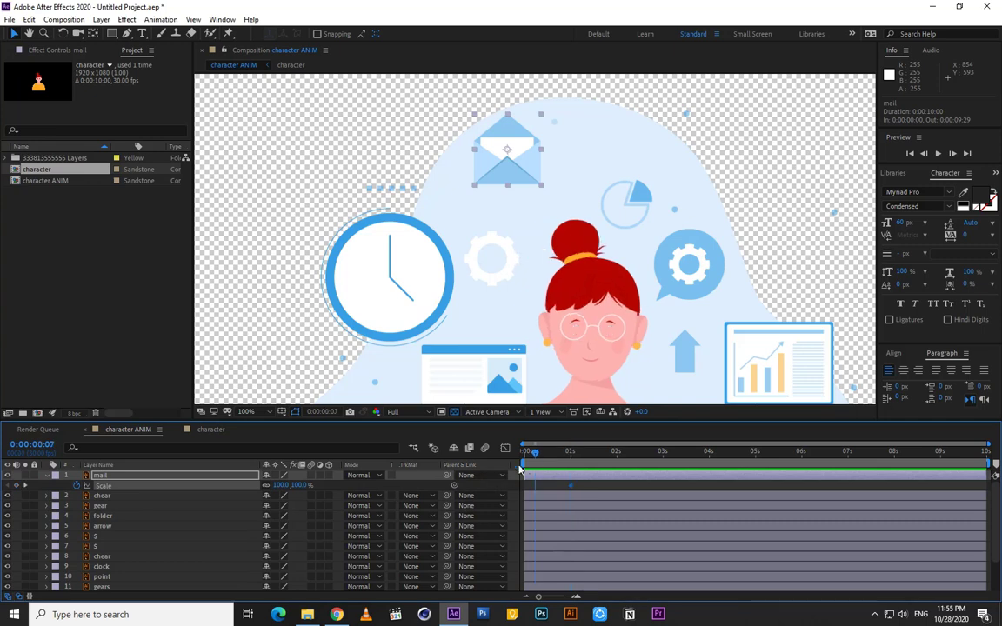
left_click(367, 486)
Apply Easy Ease to both Scale keyframes of the mail layer and sharpen their speed curve in the Graph Editor.
left_click_drag(592, 487, 514, 494)
right_click(525, 487)
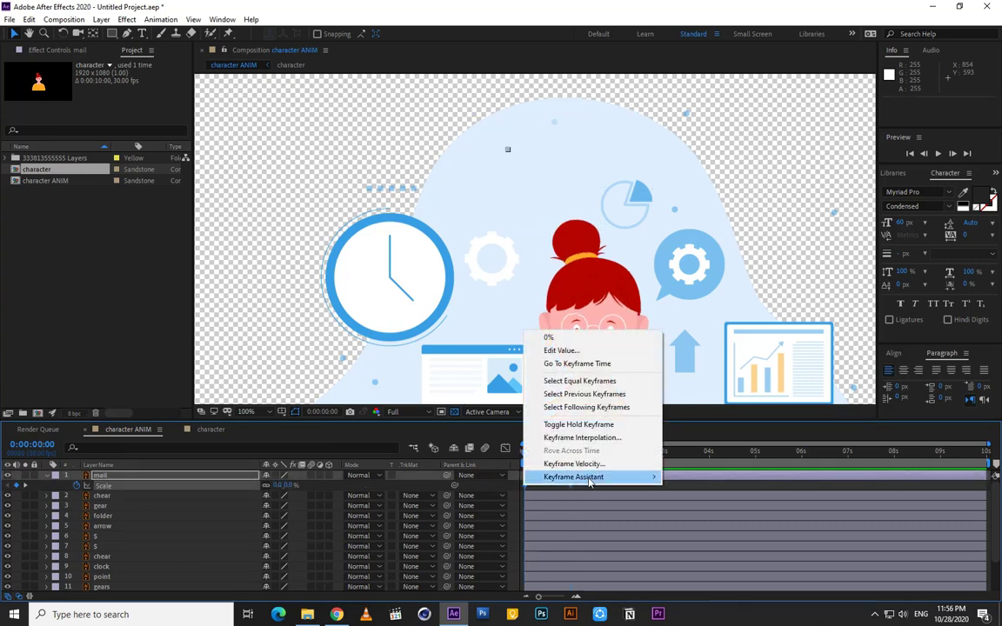
mouse_move(609, 474)
left_click(687, 573)
left_click(505, 448)
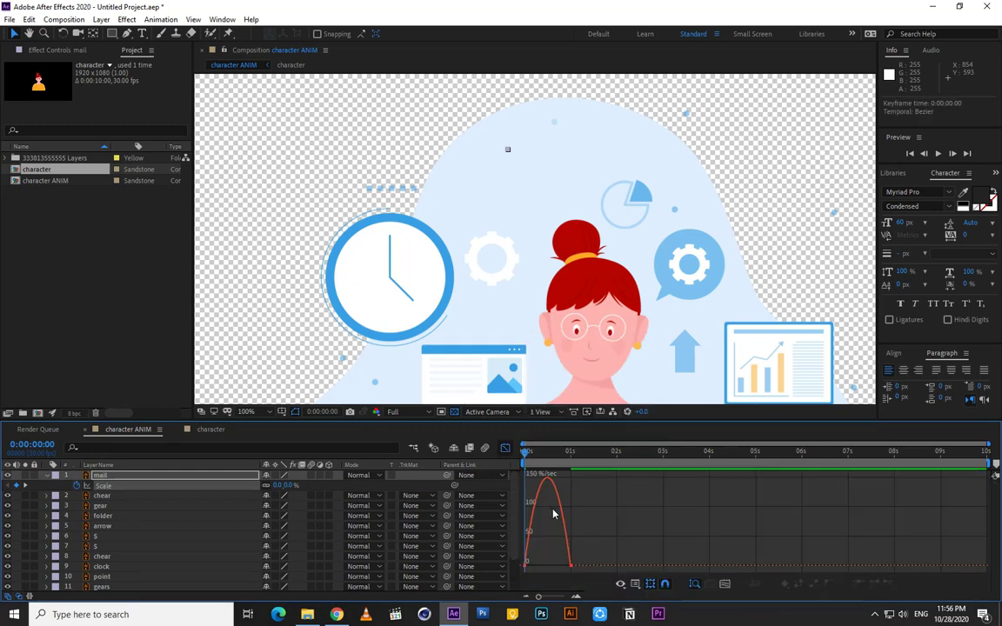
left_click_drag(524, 566, 555, 567)
Move the mail layer's last Scale keyframe to 0:00:02:00 and preview the scale-up.
left_click(505, 448)
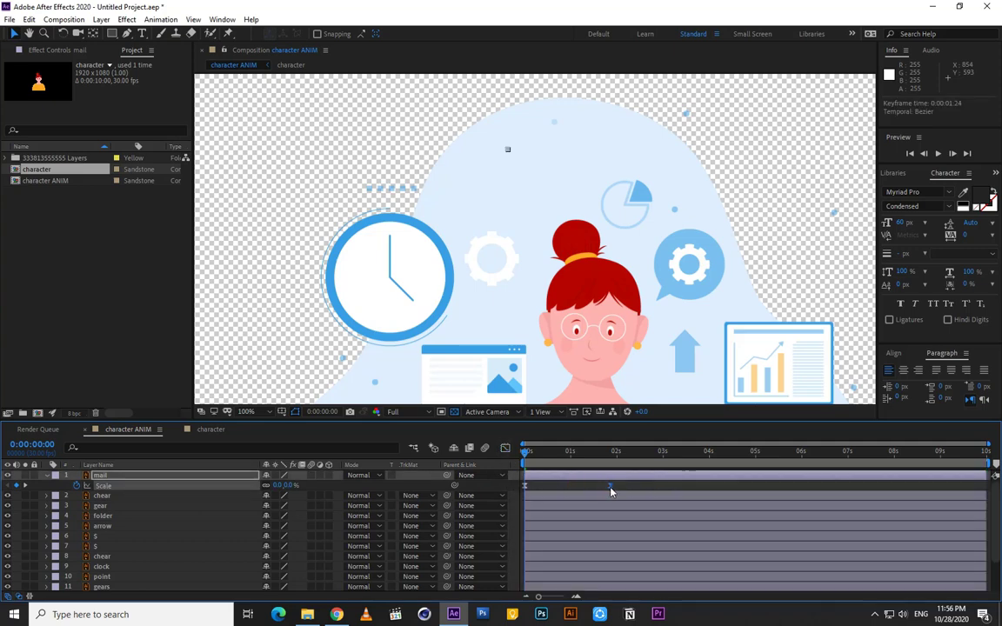
key("space")
scroll(611, 395, "down", 2)
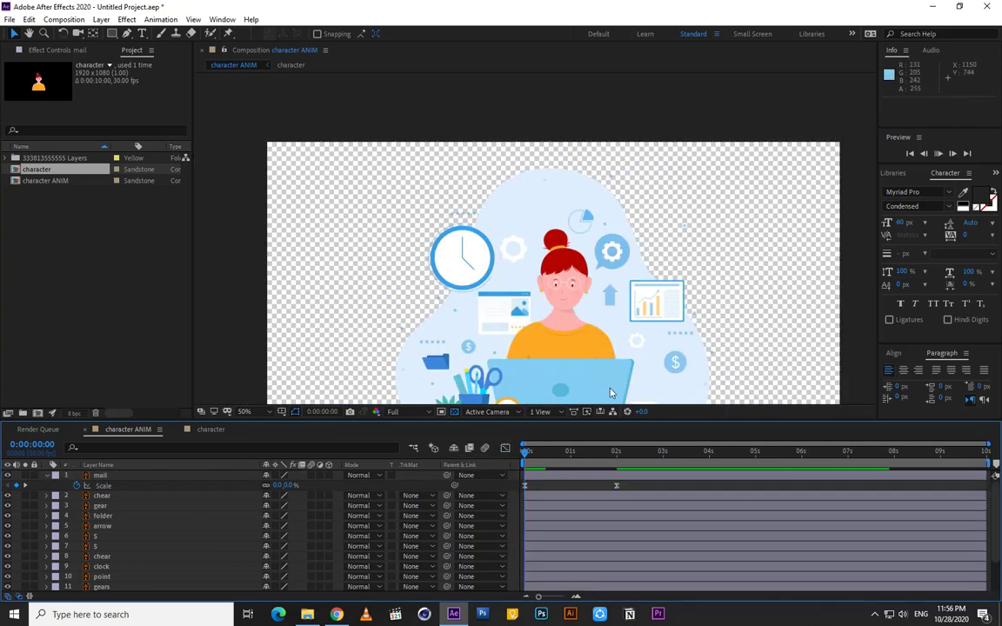
Keyframe Scale on all ten layers from the upper chear through gears to 100% at 0:00:02:00 and 0% at 0:00:00:00.
left_click(616, 453)
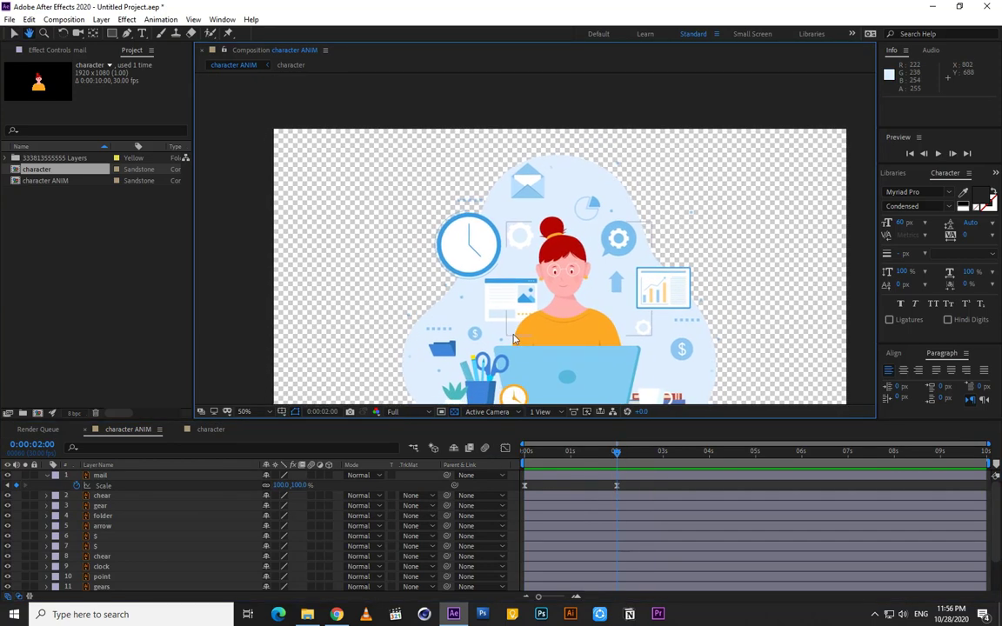
left_click(100, 496)
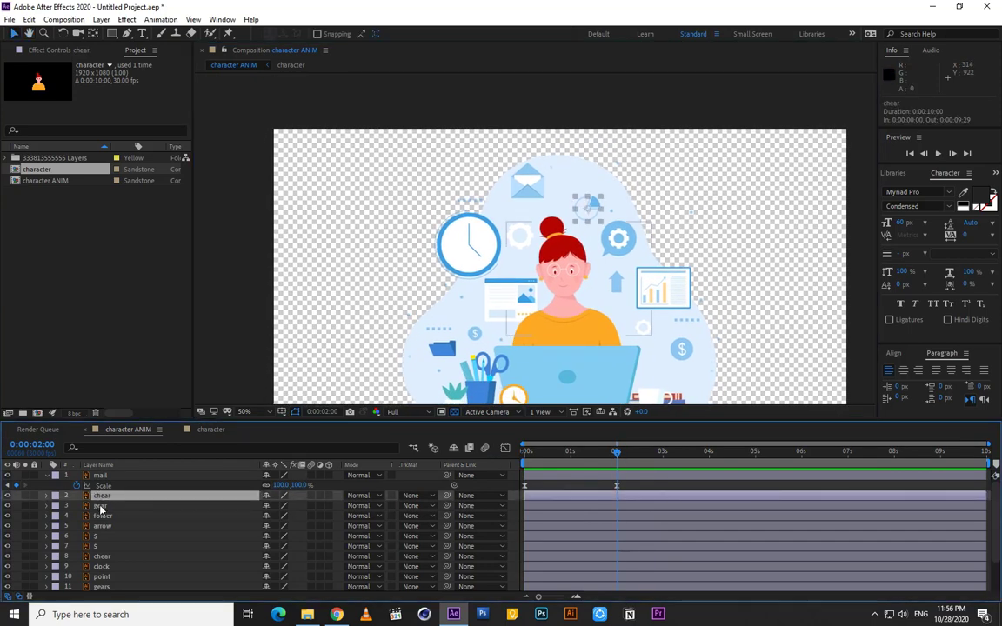
left_click(100, 506, "ctrl")
left_click(106, 516, "ctrl")
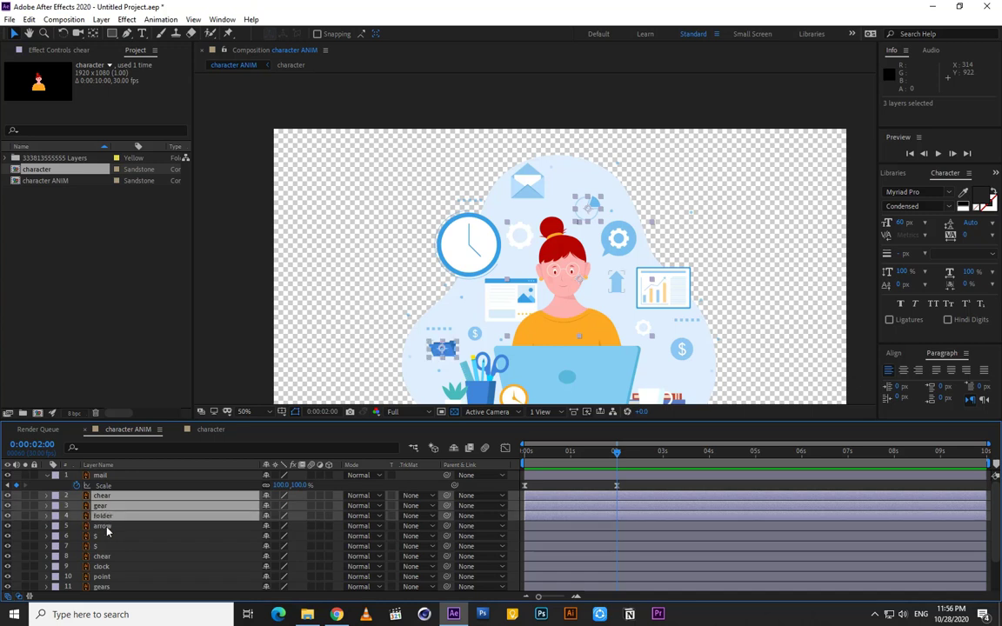
left_click(107, 526, "ctrl")
left_click(99, 538, "ctrl")
left_click(100, 547, "ctrl")
left_click(102, 556, "ctrl")
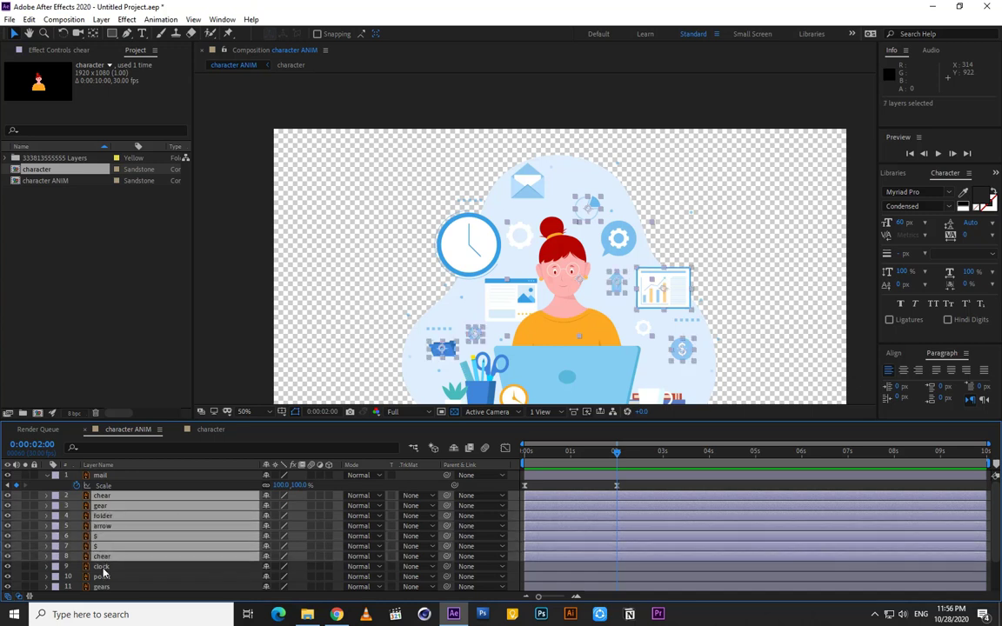
left_click(102, 567, "ctrl")
scroll(102, 569, "down", 1)
left_click(101, 546, "ctrl")
left_click(101, 557, "ctrl")
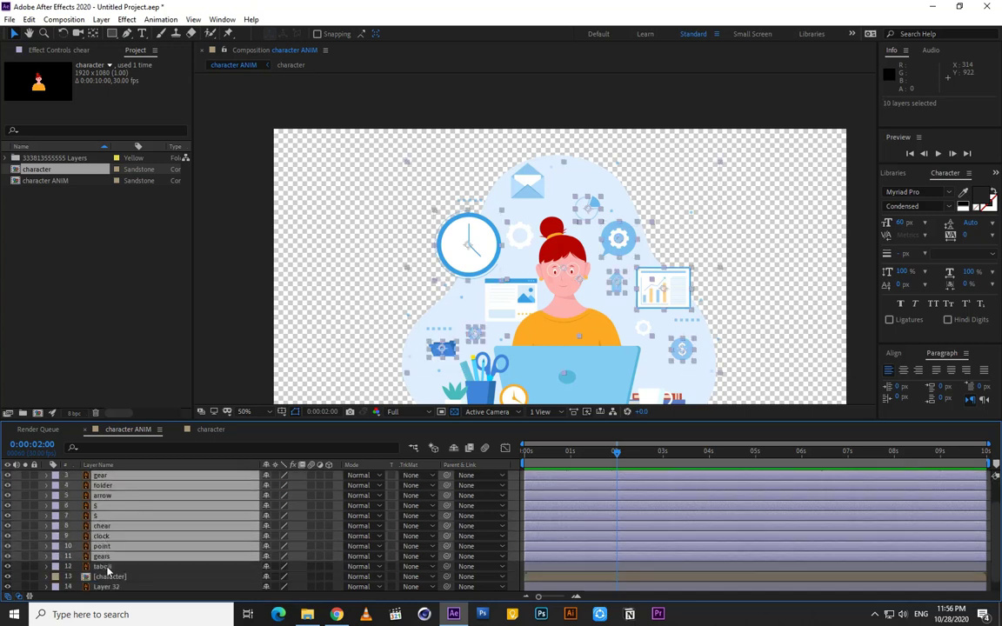
left_click(102, 567, "ctrl")
left_click(102, 568, "ctrl")
key("alt+shift+s")
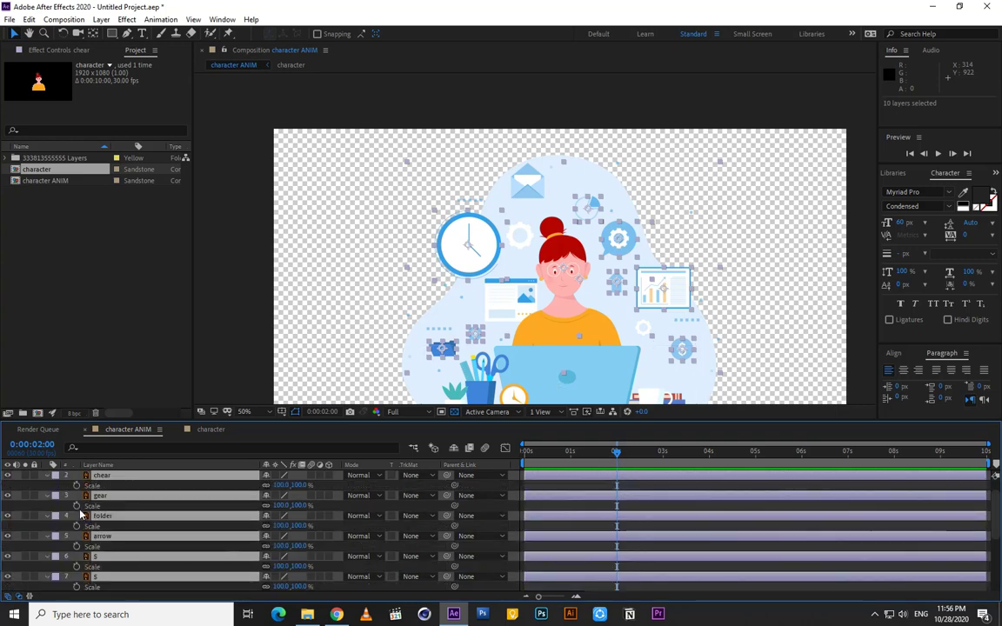
key("Home")
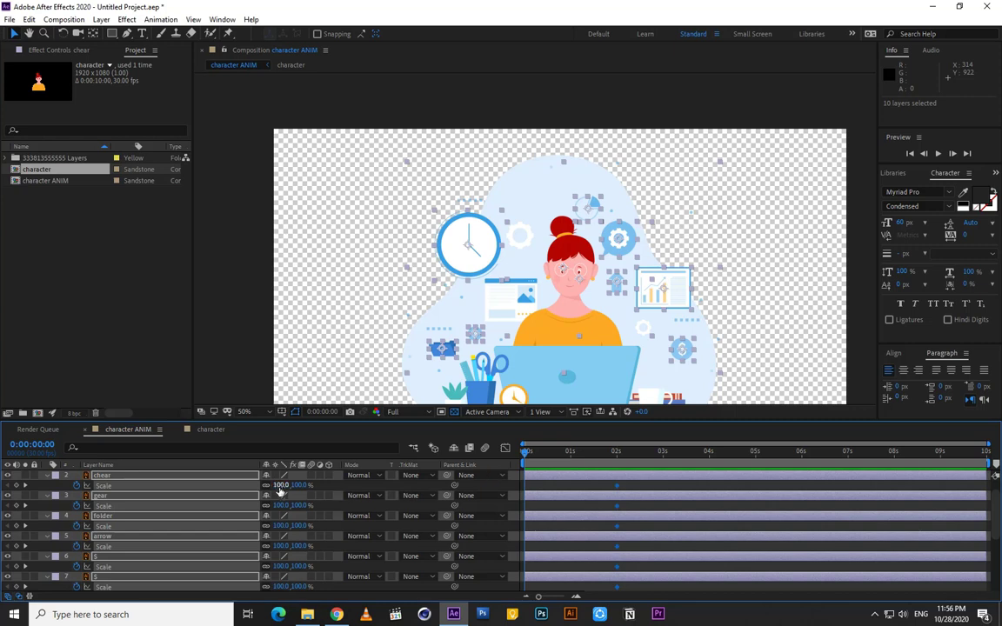
key("Return")
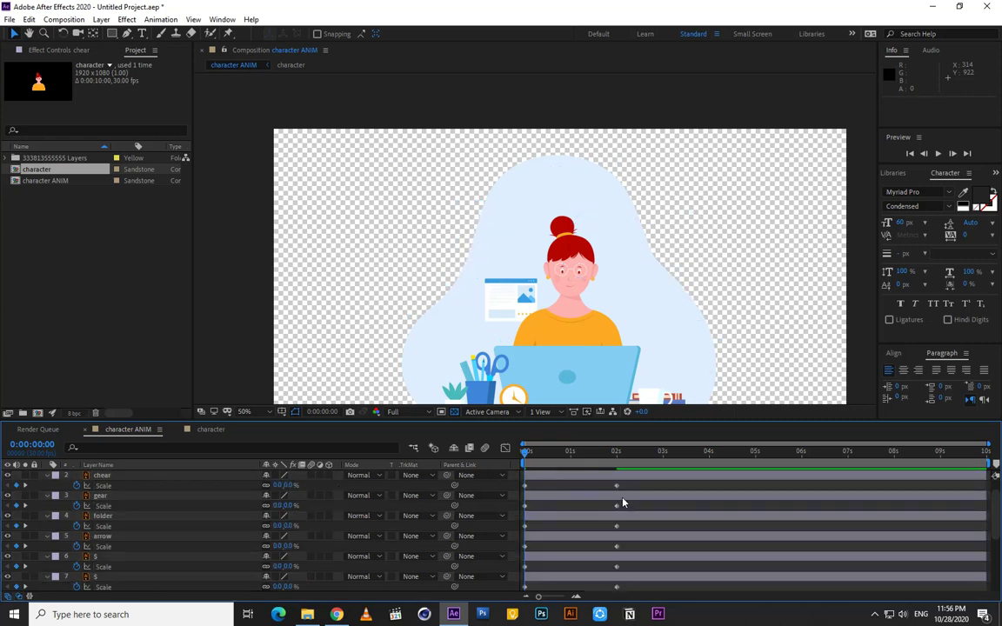
Apply Easy Ease to the Scale keyframes of the ten icon layers and pull their speed curve into a sharp central peak.
left_click_drag(591, 518, 513, 601)
right_click(525, 519)
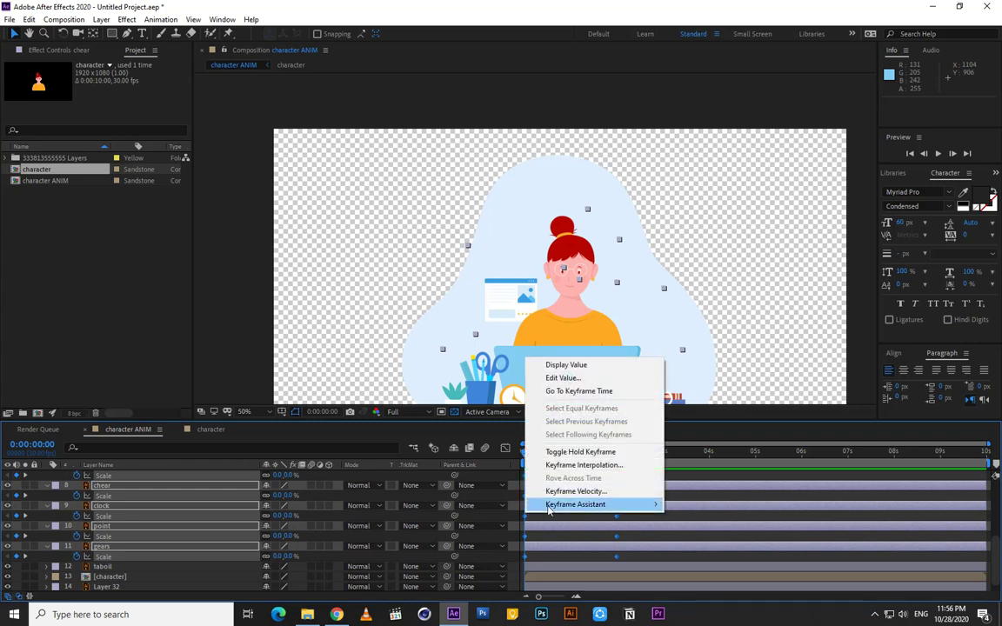
mouse_move(577, 504)
left_click(713, 360)
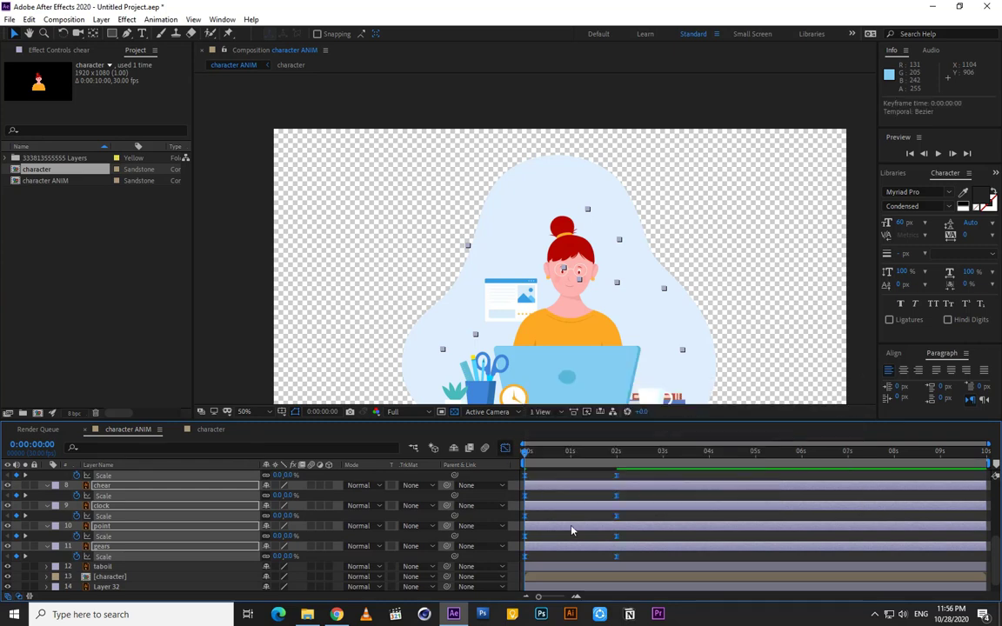
left_click(506, 448)
left_click_drag(518, 545, 562, 566)
left_click_drag(628, 570, 563, 554)
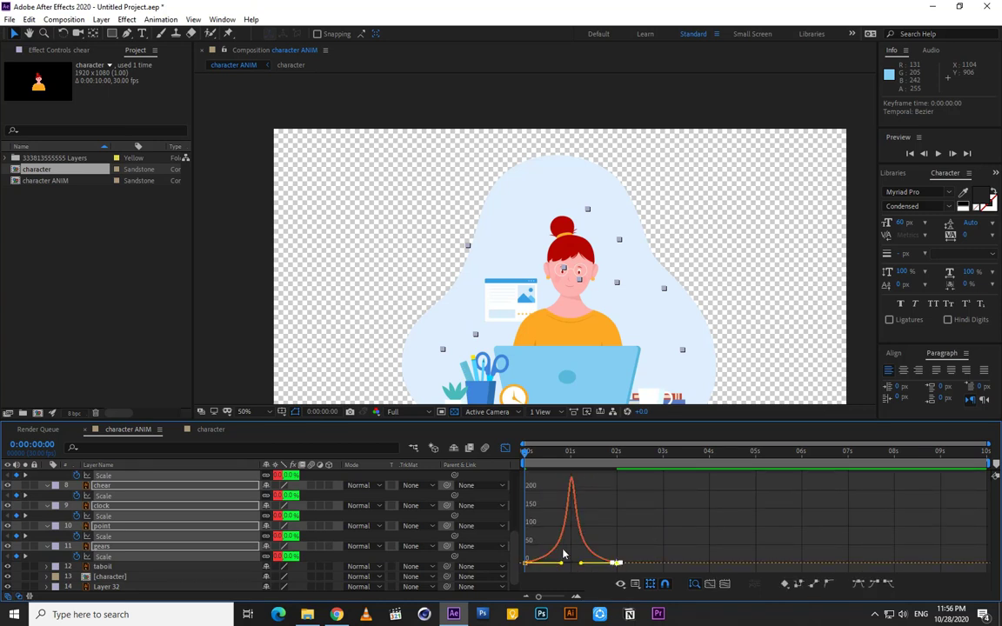
left_click(505, 448)
Preview the icons scaling up and scrub through the first two seconds to check the motion.
key("F2")
key("space")
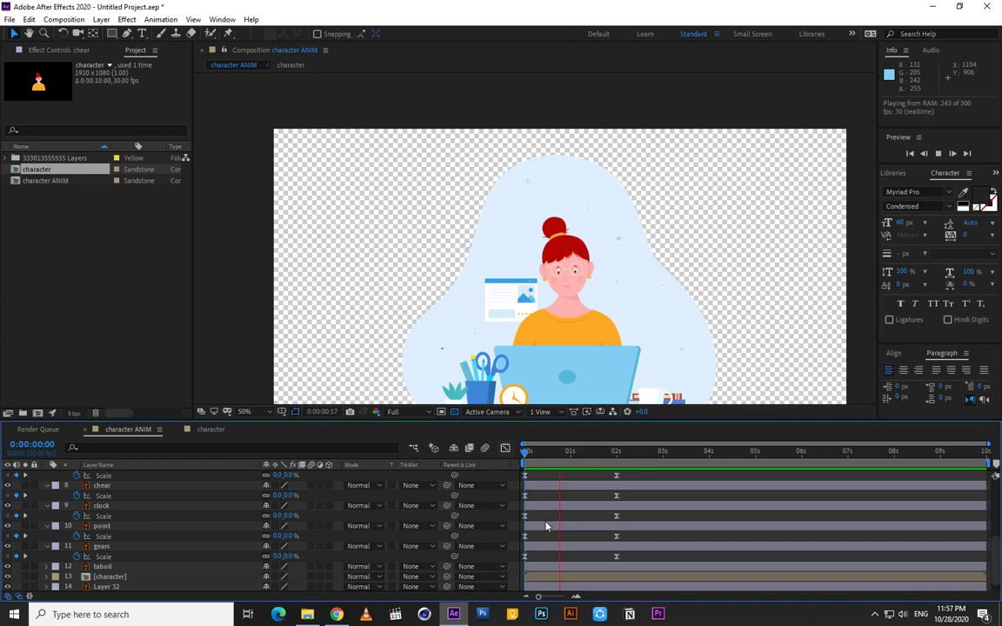
left_click(558, 452)
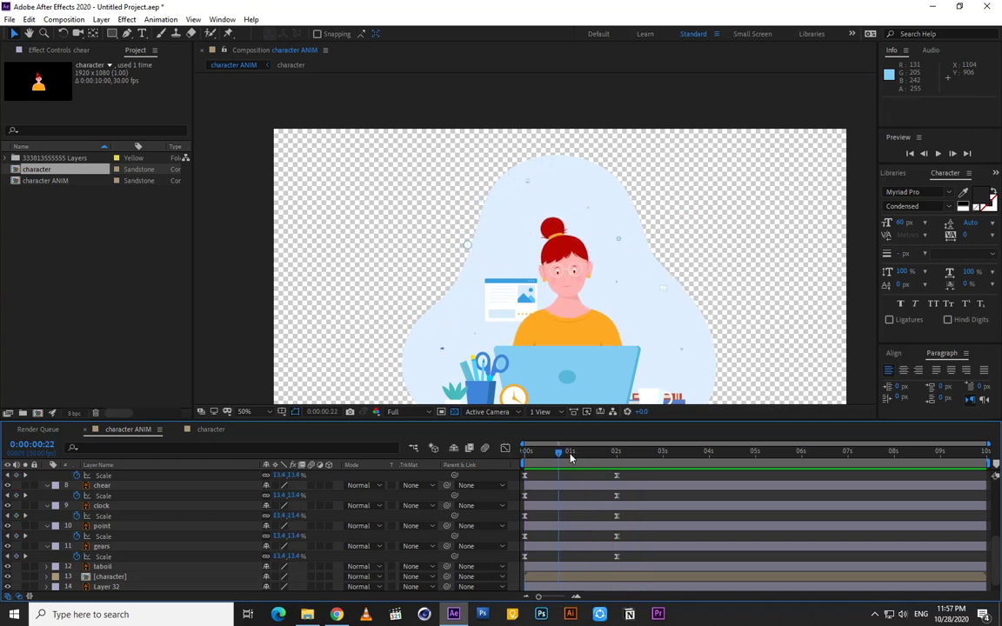
left_click_drag(569, 454, 616, 474)
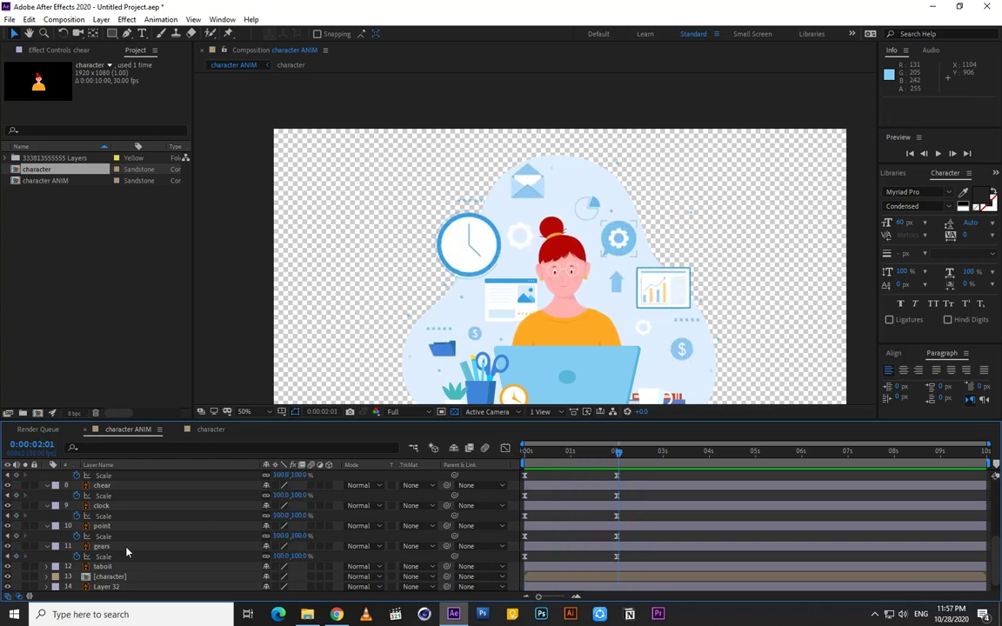
Remove the Scale animation from the point layer at full size and collapse its properties.
left_click(112, 548)
left_click(107, 526)
left_click(76, 536)
left_click(95, 528)
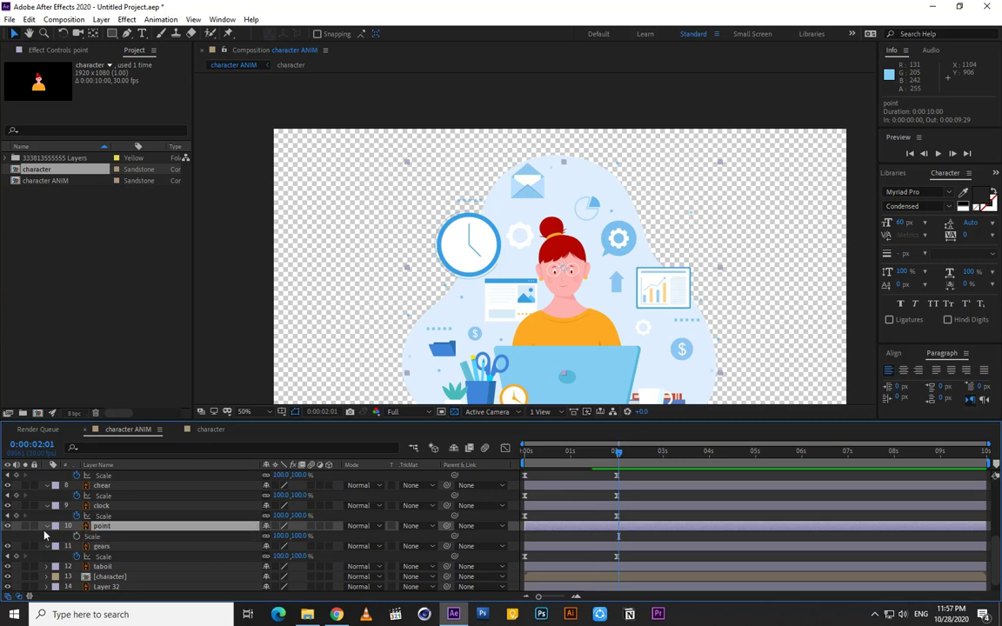
left_click(47, 526)
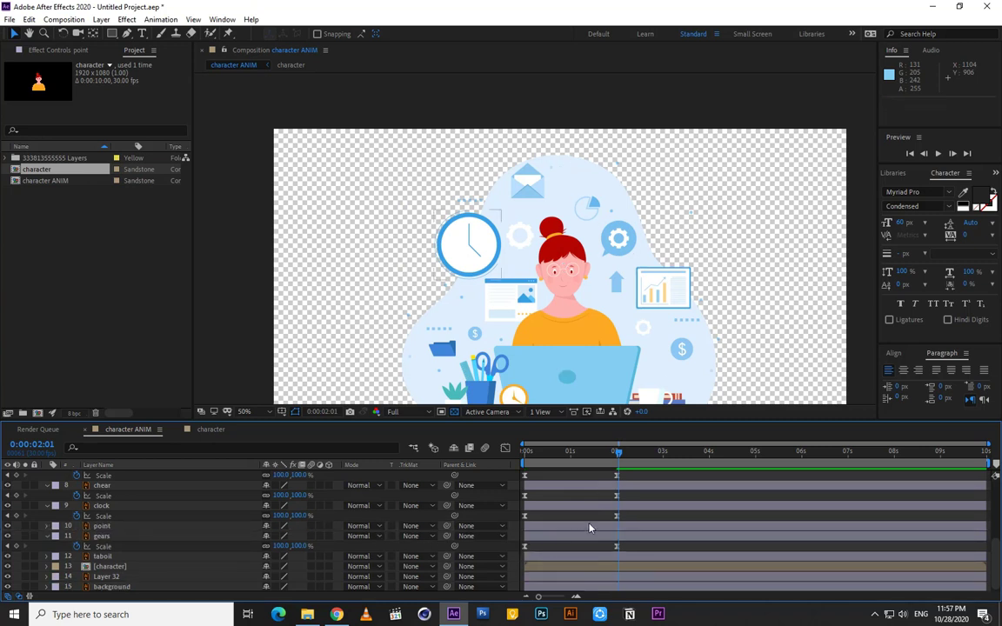
Offset the gears layer to start at about 0:00:00:10, the clock at 0:00:00:27 and the lower $ layer at 0:00:00:17.
left_click(555, 538)
left_click_drag(552, 537, 583, 516)
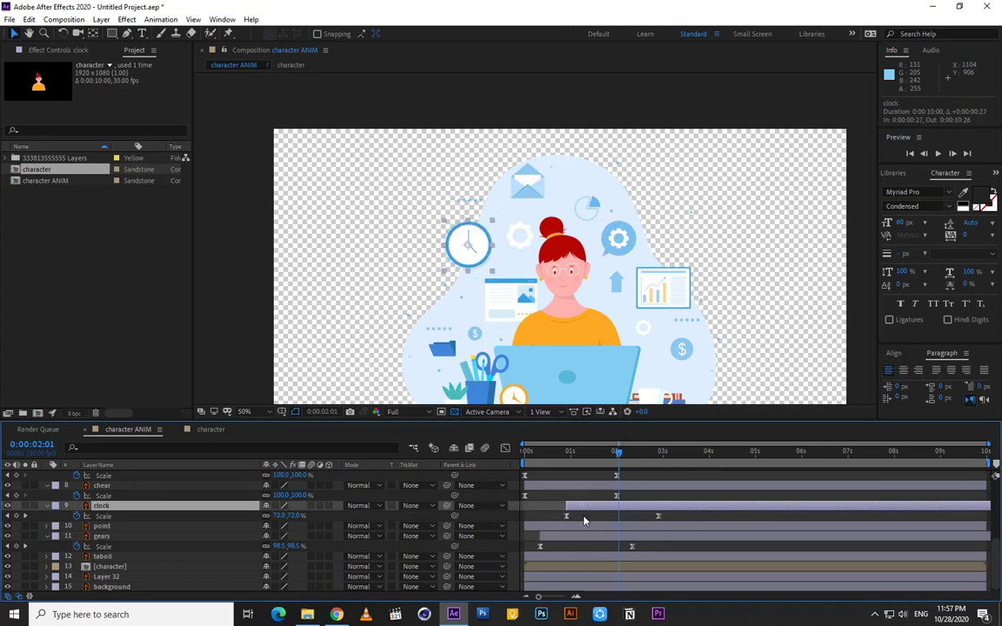
left_click(583, 516)
scroll(578, 492, "up", 1)
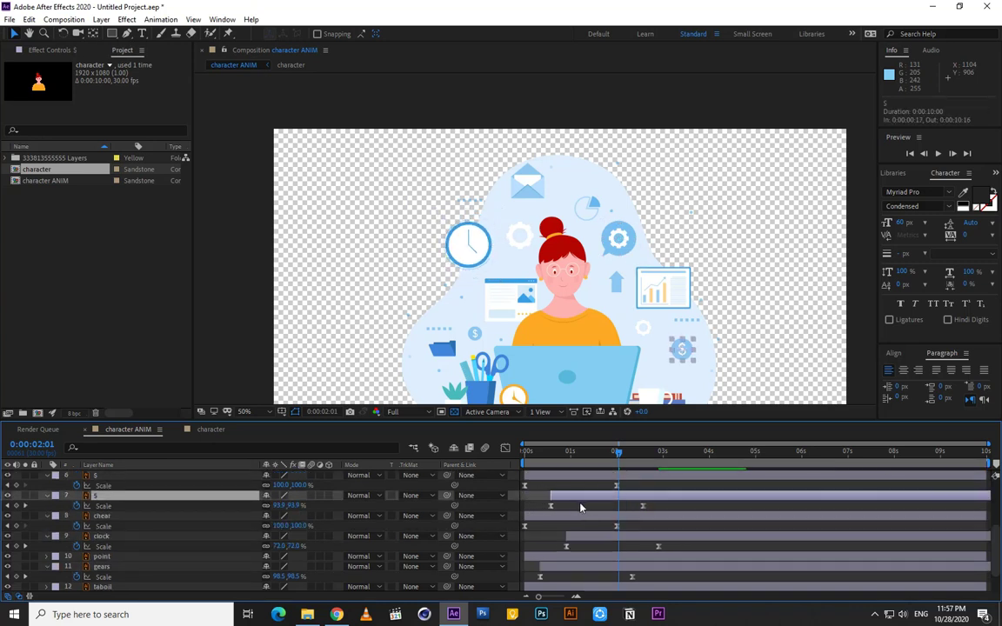
Stagger the upper $ layer to 0:00:00:05, arrow to about 0:00:01:08, folder to 0:00:00:10 and the upper chear to 0:00:00:23.
scroll(581, 506, "up", 1)
left_click_drag(567, 508, 623, 494)
scroll(605, 501, "up", 1)
left_click_drag(553, 495, 600, 503)
scroll(565, 496, "up", 1)
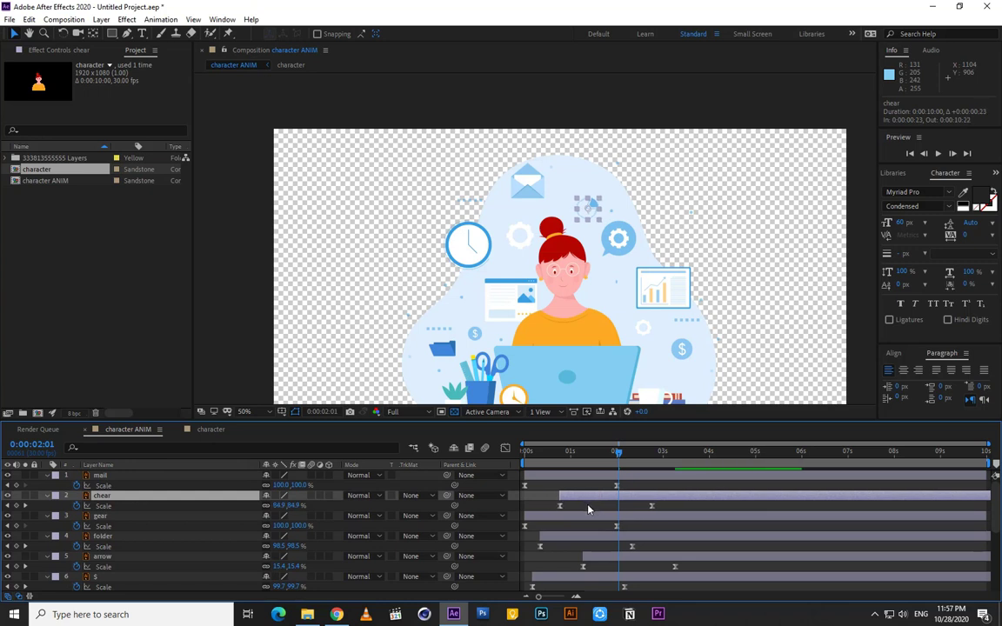
left_click(547, 500)
Play the composition from the start to check the staggered appearance of the icons.
key("Home")
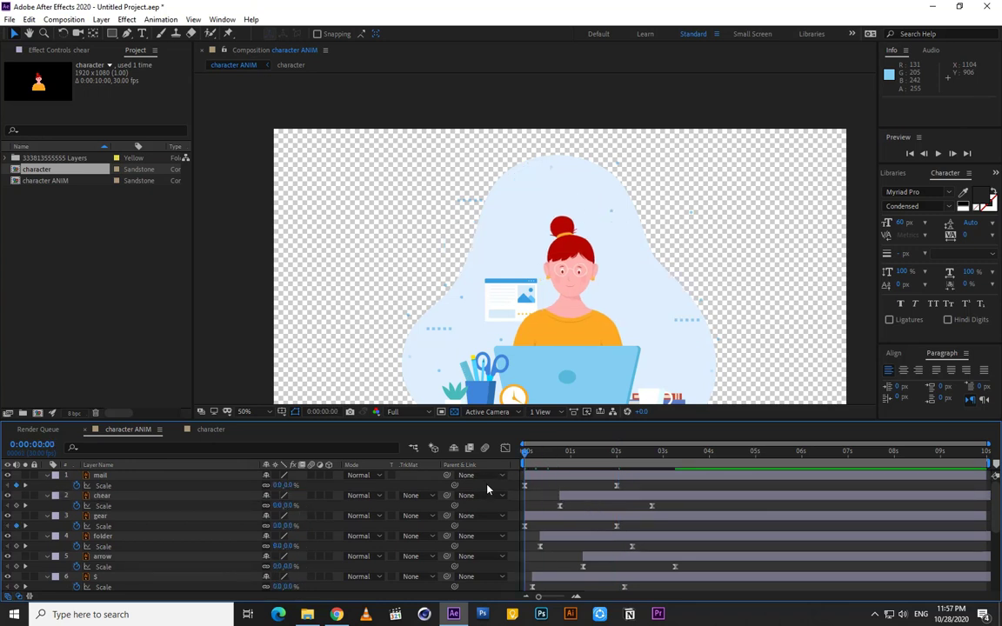
key("space")
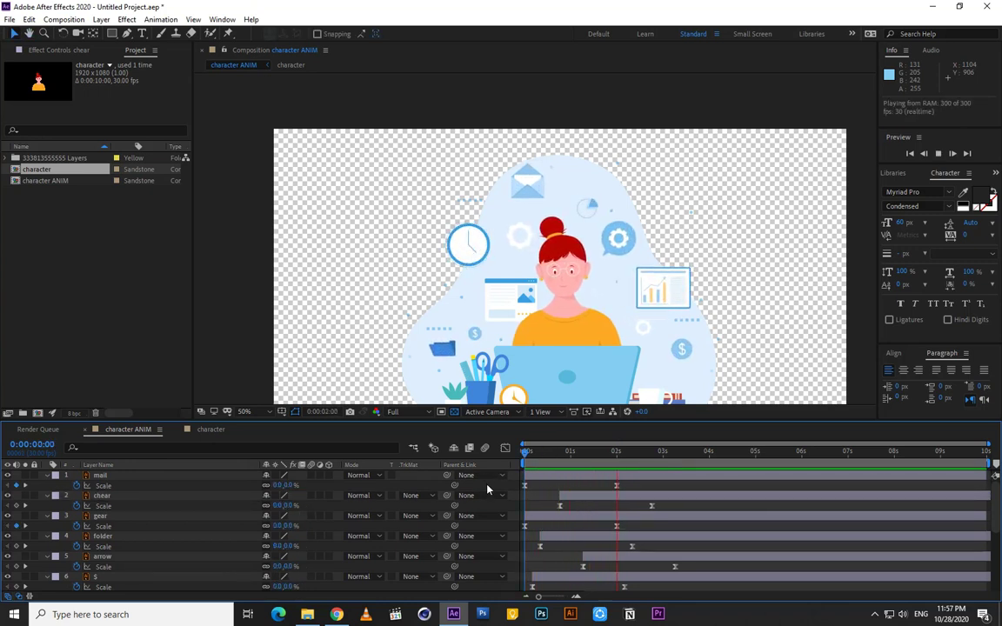
left_click(553, 453)
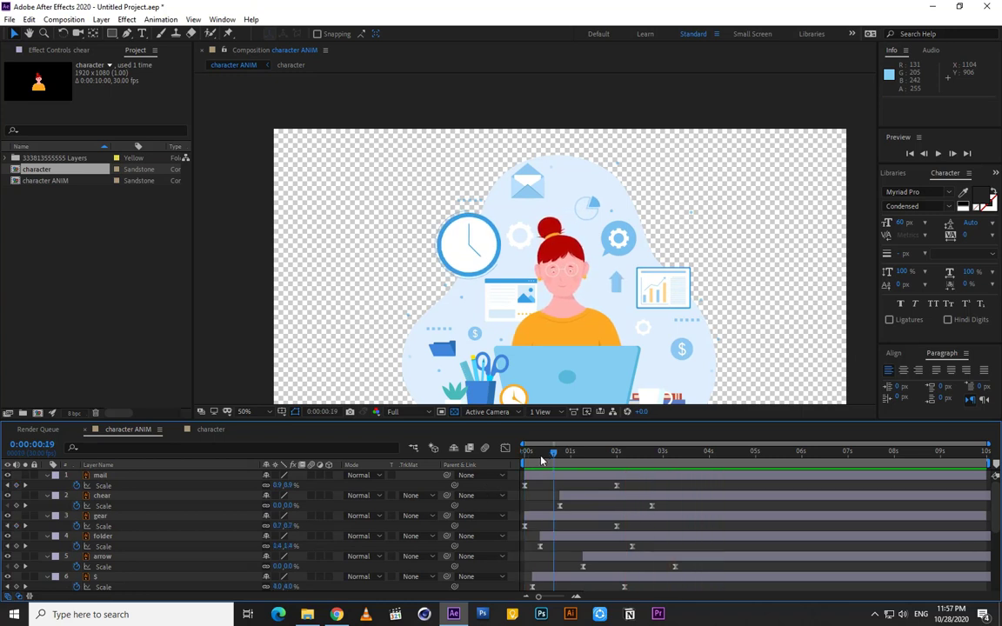
key("space")
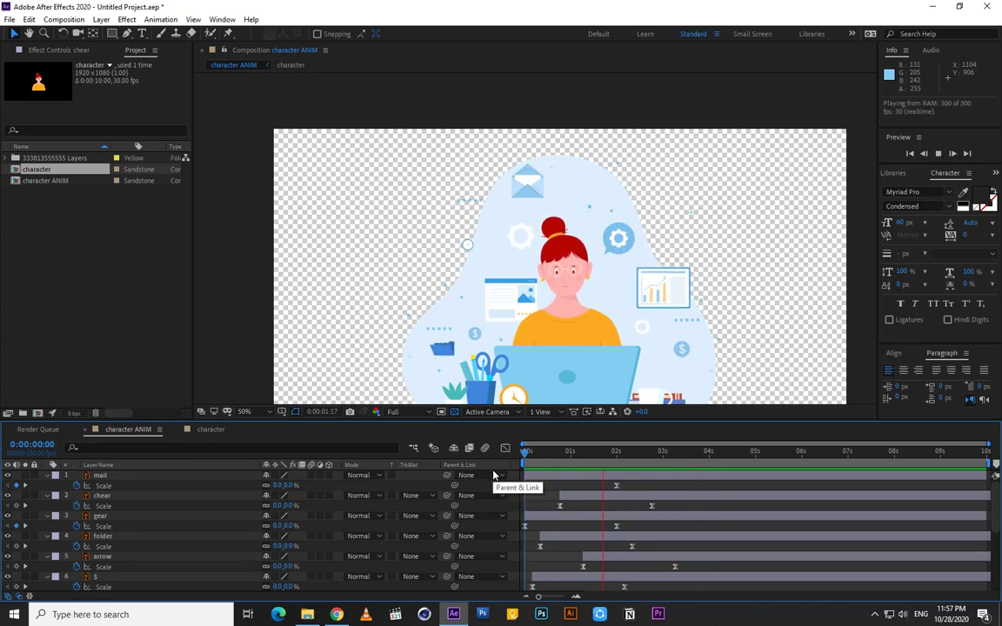
Check which artwork each icon layer controls by selecting the layers one by one, down to taboil, at about 0:00:01:01.
mouse_move(582, 459)
left_mouse_down()
mouse_move(555, 463)
mouse_move(572, 466)
left_mouse_up()
left_click(572, 476)
left_click(578, 496)
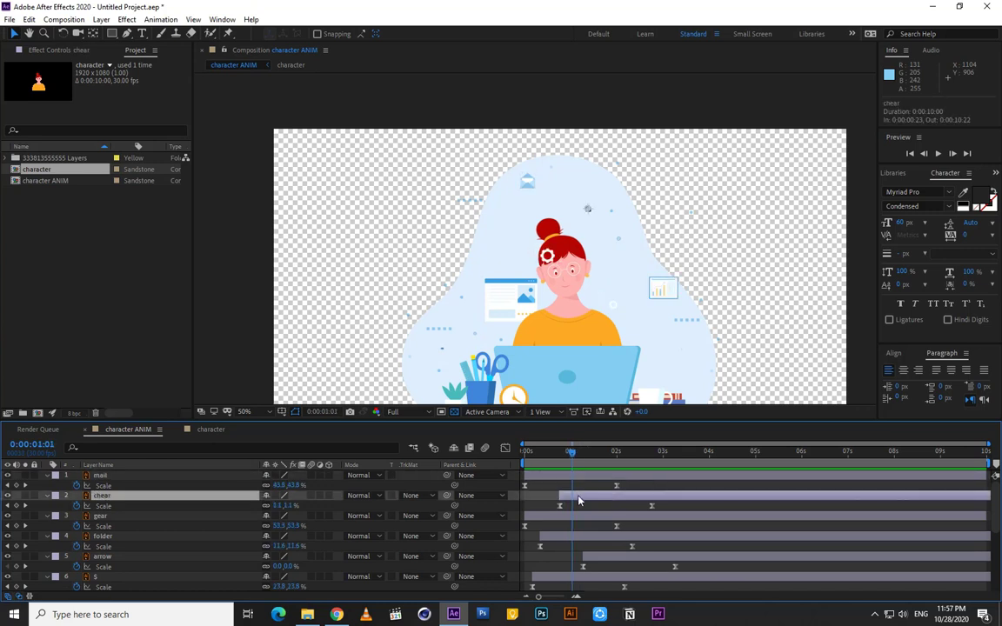
left_click(583, 519)
left_click(588, 537)
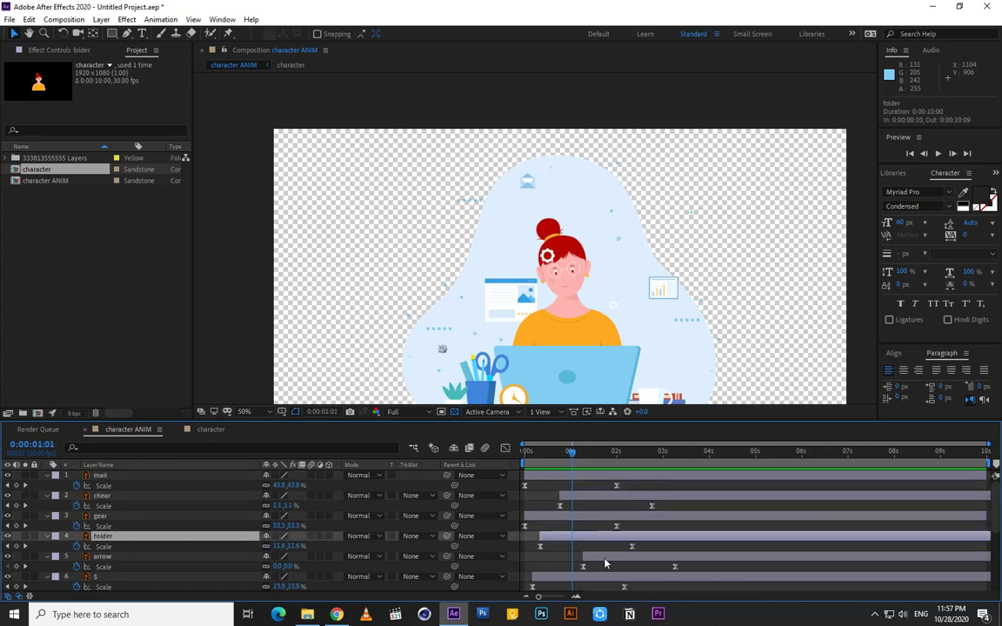
left_click(606, 558)
scroll(600, 561, "down", 2)
left_click(596, 547)
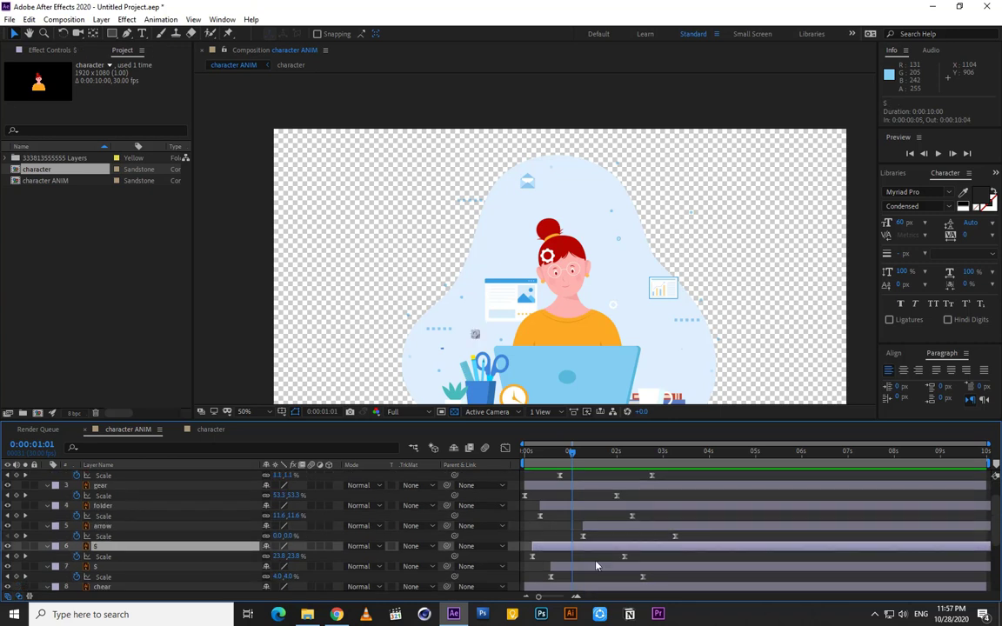
left_click(596, 565)
scroll(593, 562, "down", 2)
left_click(589, 525)
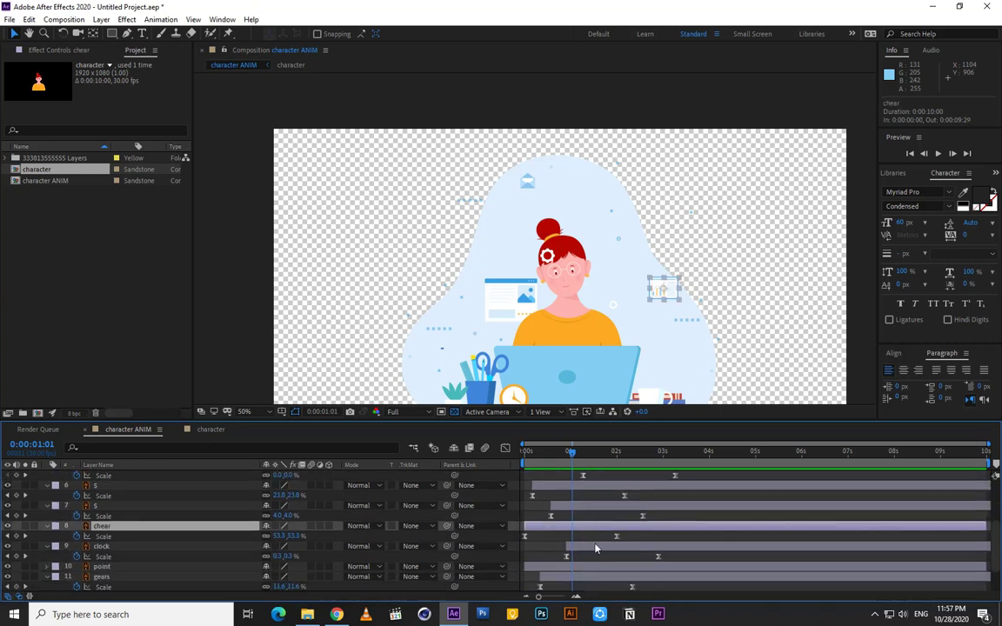
left_click(589, 546)
scroll(590, 543, "down", 2)
left_click(591, 536)
left_click(592, 555)
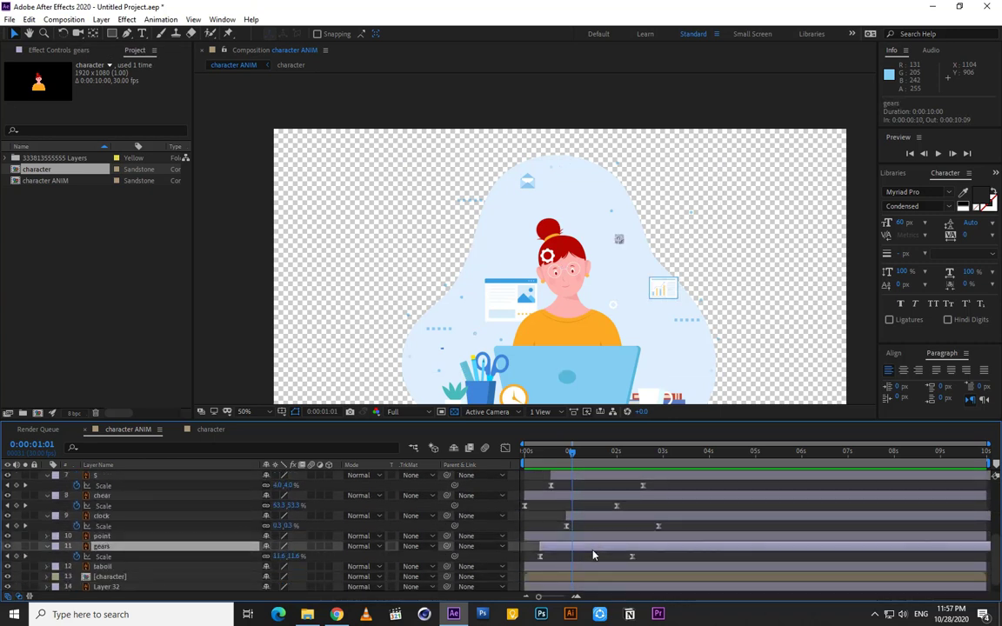
scroll(590, 555, "down", 1)
left_click(586, 555)
scroll(587, 541, "up", 5)
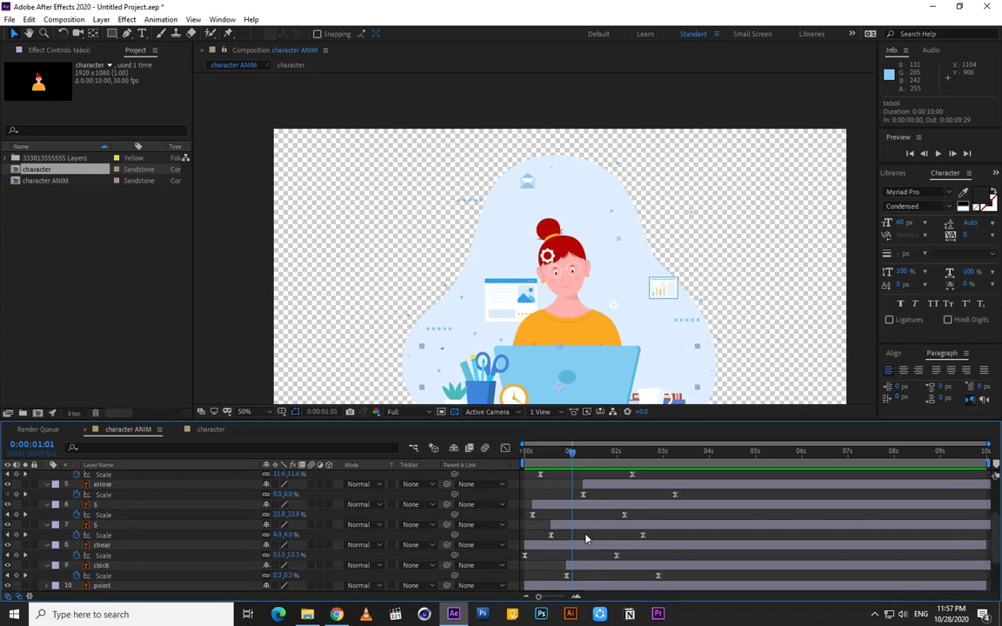
Remove the Scale animation from the gear layer at 0:00:03:00 with the gears at full size, and collapse its properties.
left_click(600, 536)
left_click_drag(584, 462, 627, 446)
left_click(524, 242)
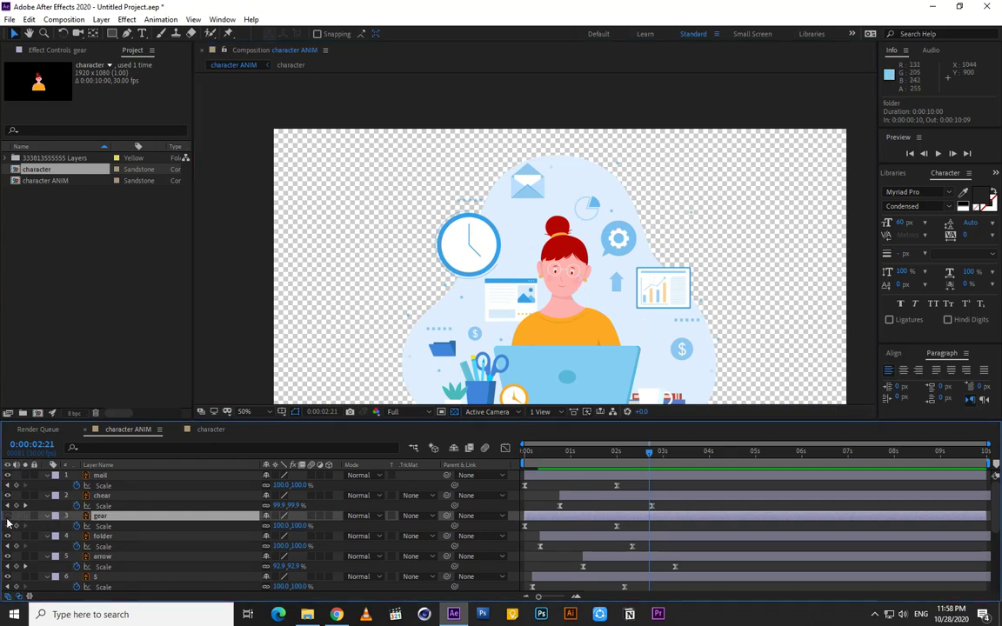
mouse_move(648, 464)
left_mouse_down()
mouse_move(627, 470)
mouse_move(663, 476)
left_mouse_up()
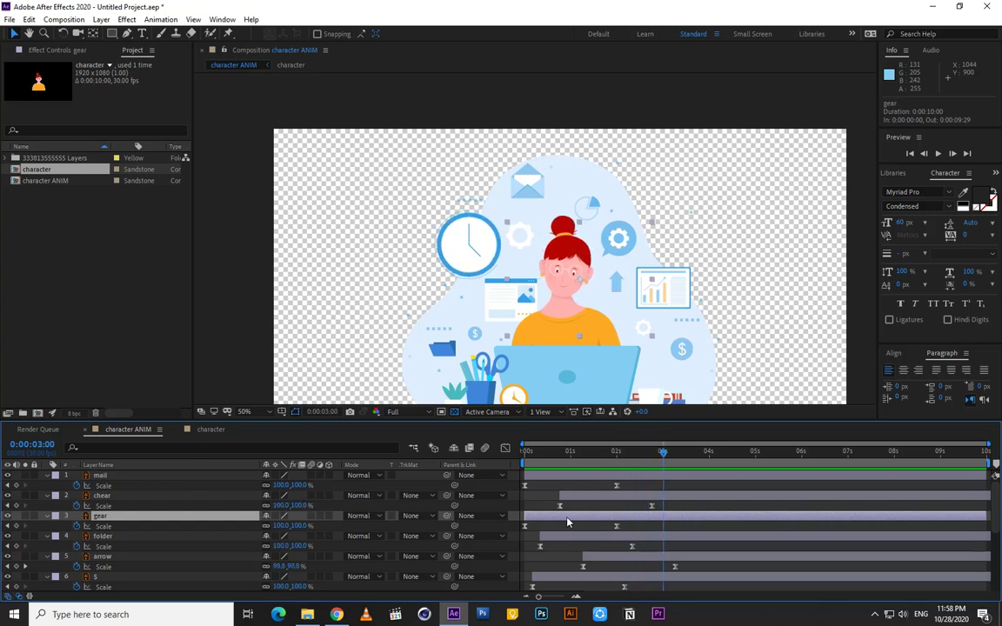
left_click(99, 525)
key("Delete")
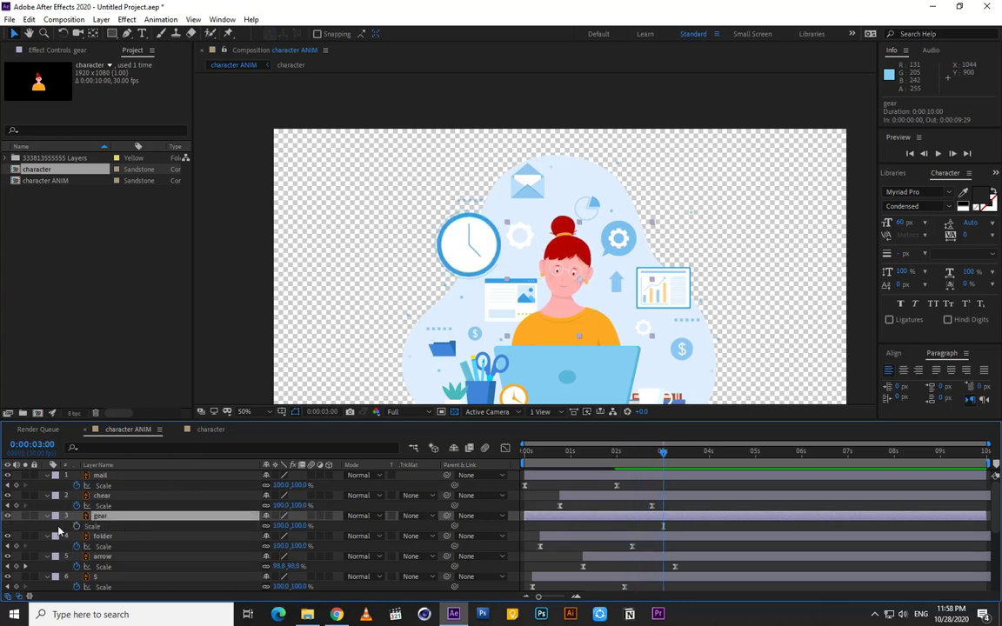
left_click(46, 516)
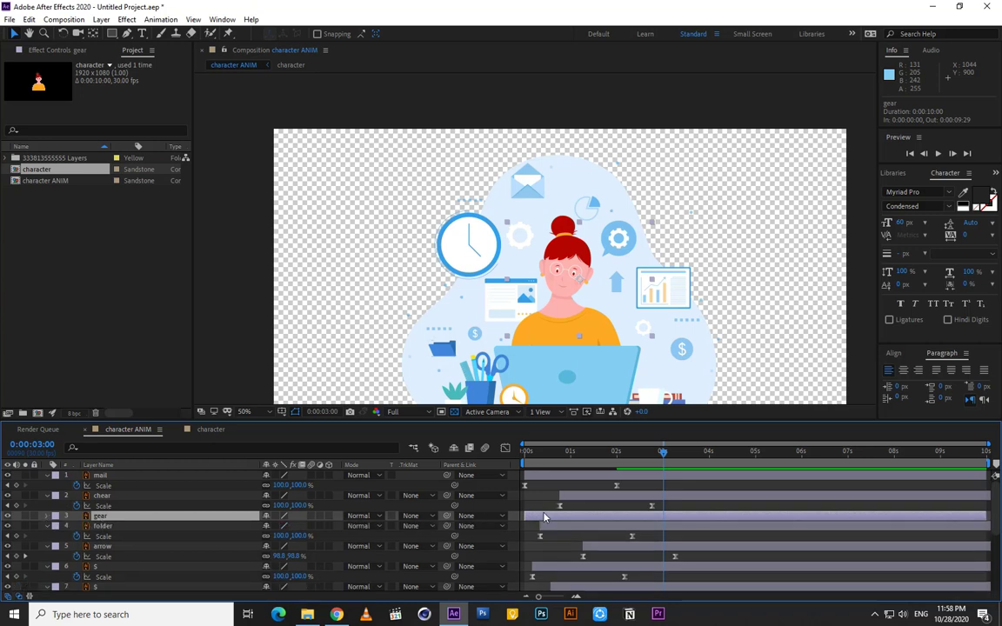
Draw a rectangular mask on the gear layer around the white gear beside the woman's bun, and go to 0:00:02:00.
left_click(112, 34)
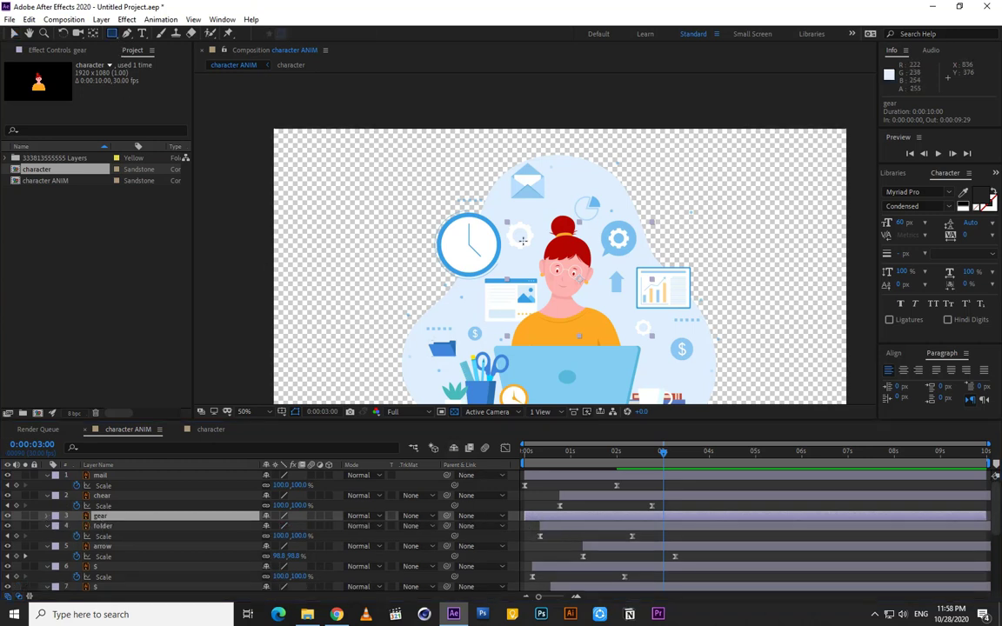
left_click_drag(542, 215, 502, 259)
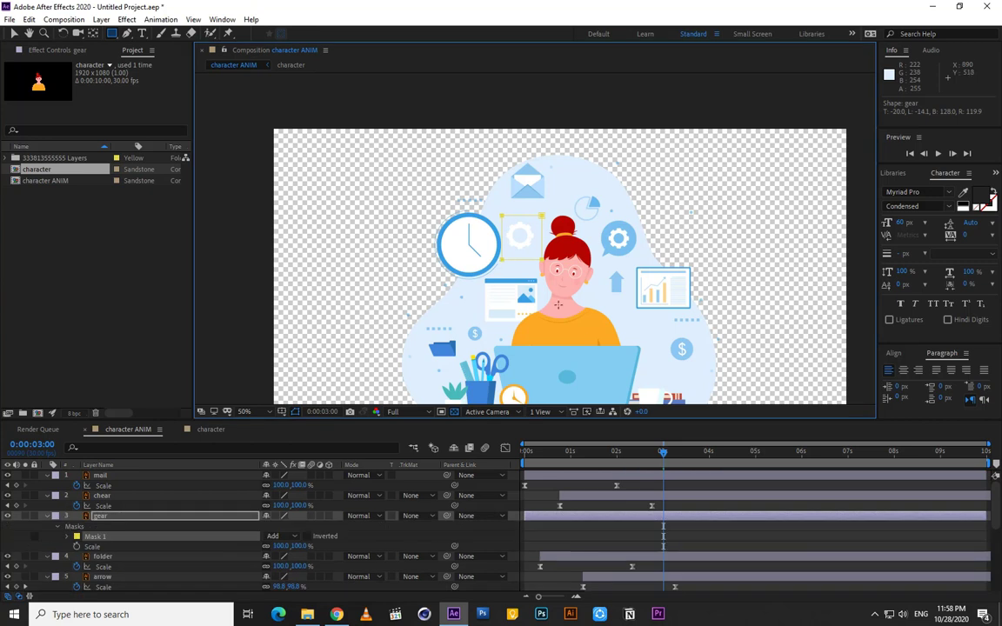
left_click(616, 452)
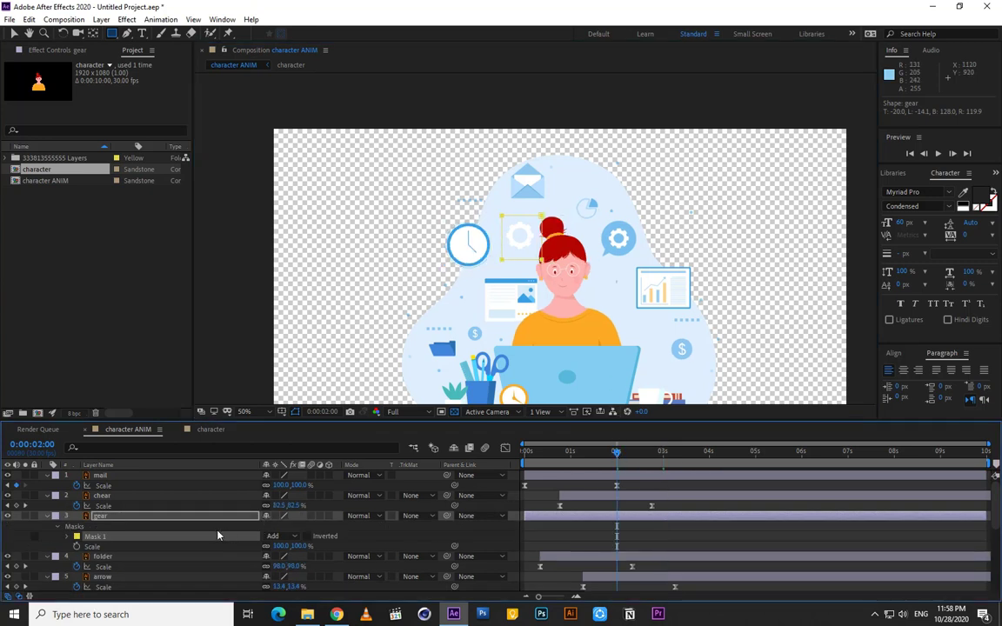
key("Home")
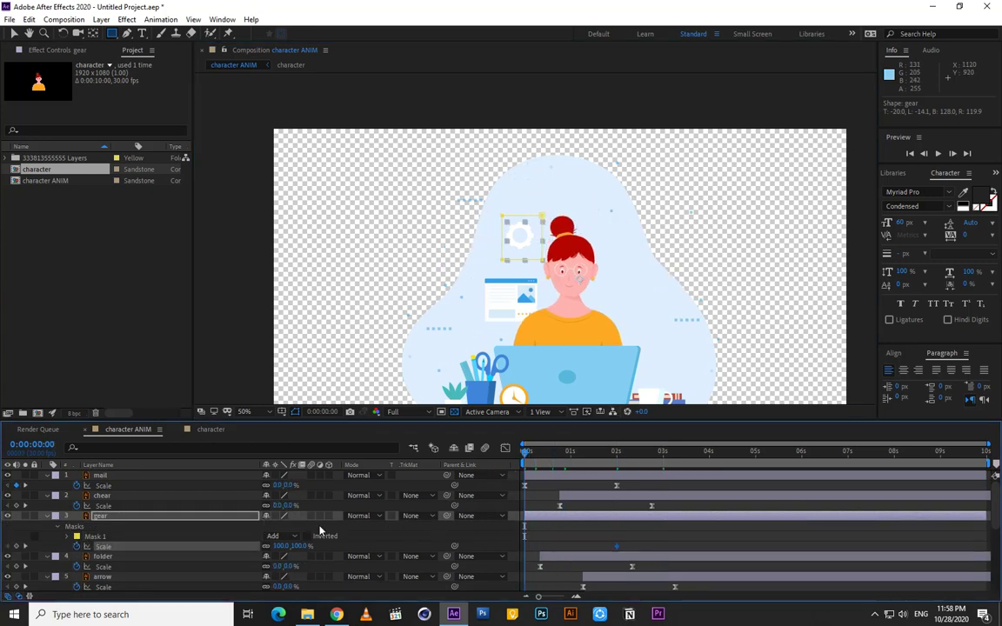
left_click(281, 546)
type("0")
left_click(528, 492)
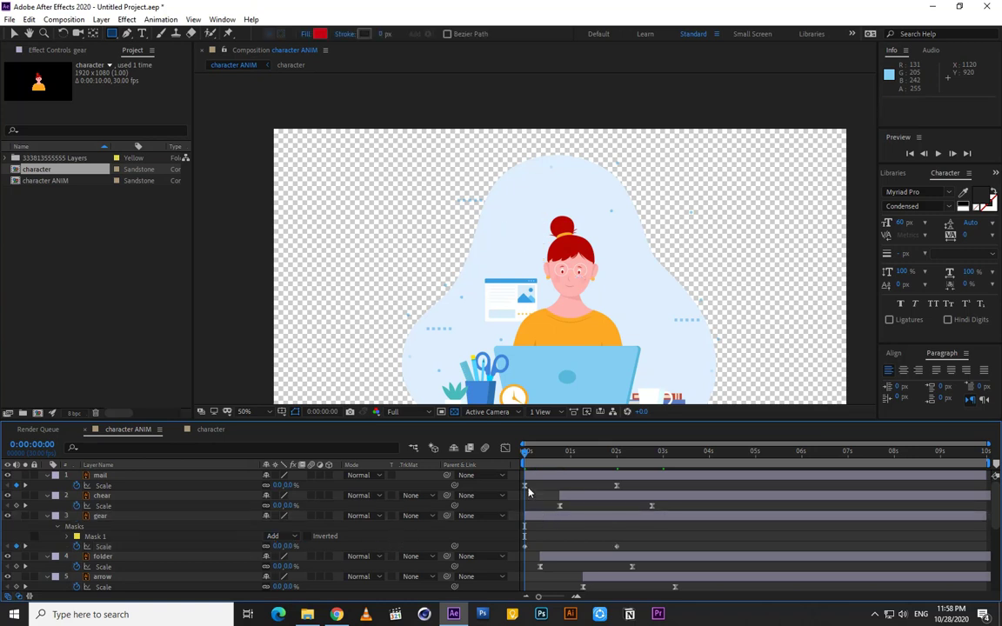
key("ctrl+z")
key("ctrl+z")
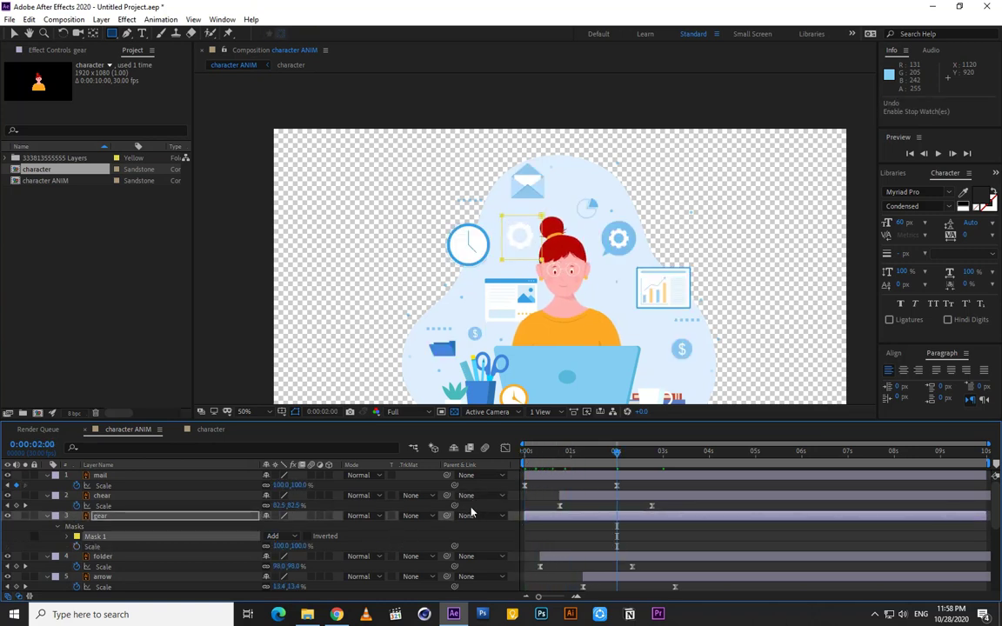
Move the gear layer's anchor point to the centre of the masked white gear.
left_click(109, 518)
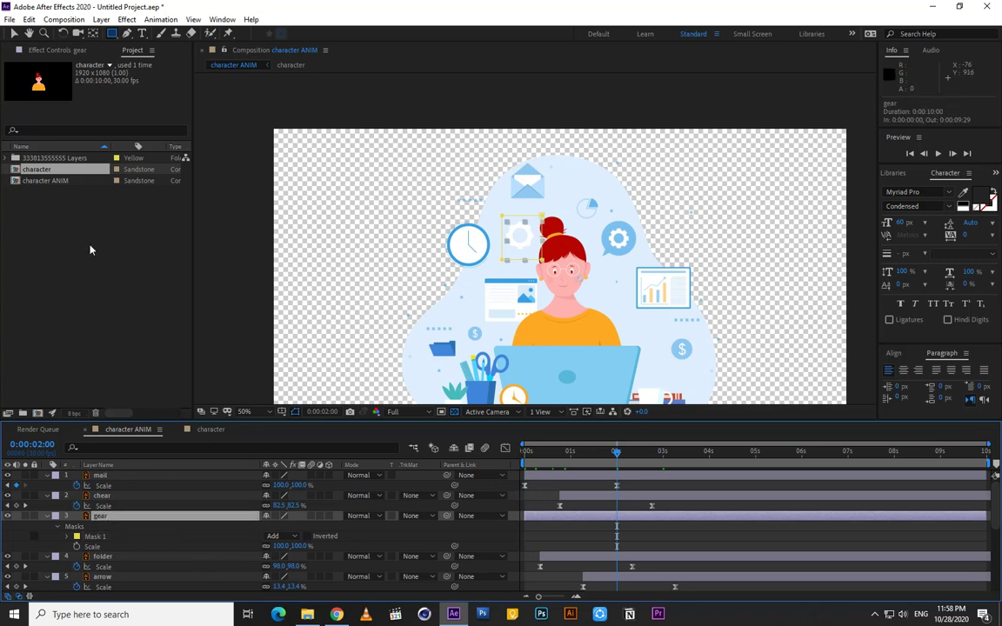
left_click(93, 33)
left_click_drag(554, 265, 549, 263)
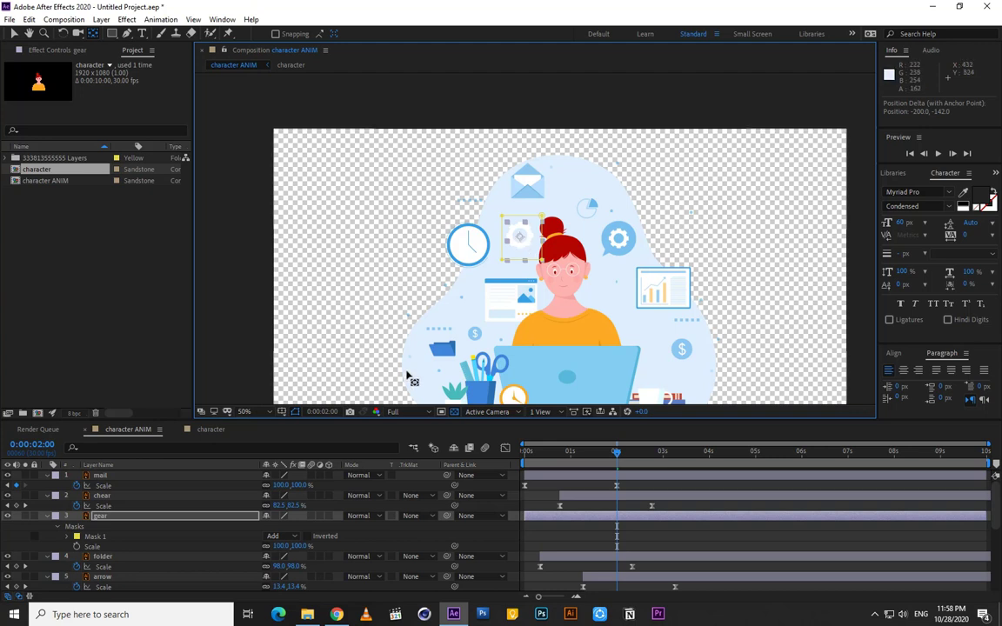
Keyframe the gear layer's Scale from 0% at the start to 100% at 0:00:02:00.
left_click(76, 547)
left_click_drag(581, 458, 500, 472)
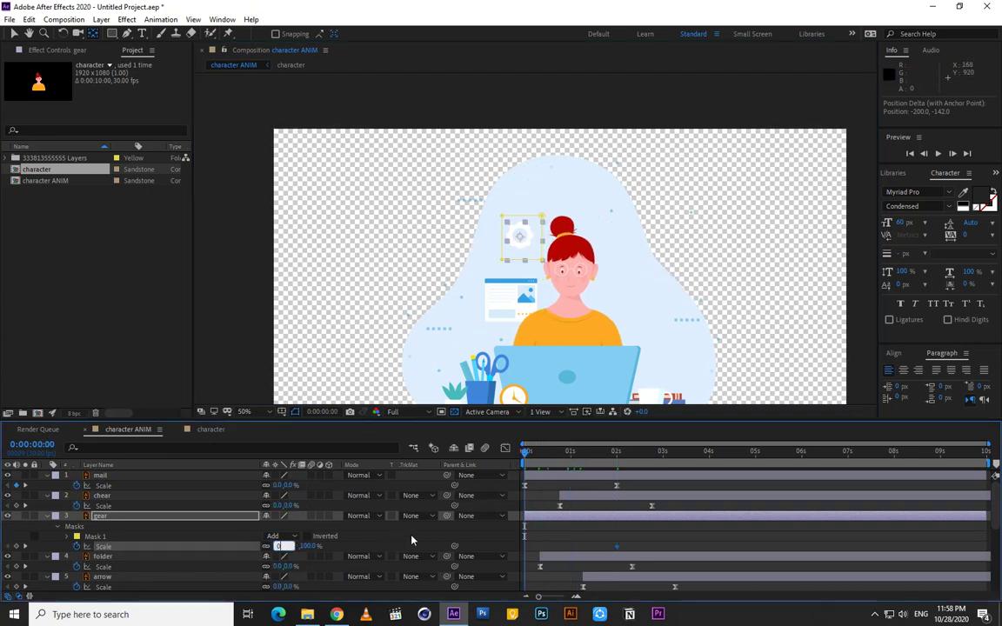
key("Return")
Apply Easy Ease to the gear layer's Scale keyframes, shift the speed curve's peak toward the start and collapse the layer.
right_click(526, 548)
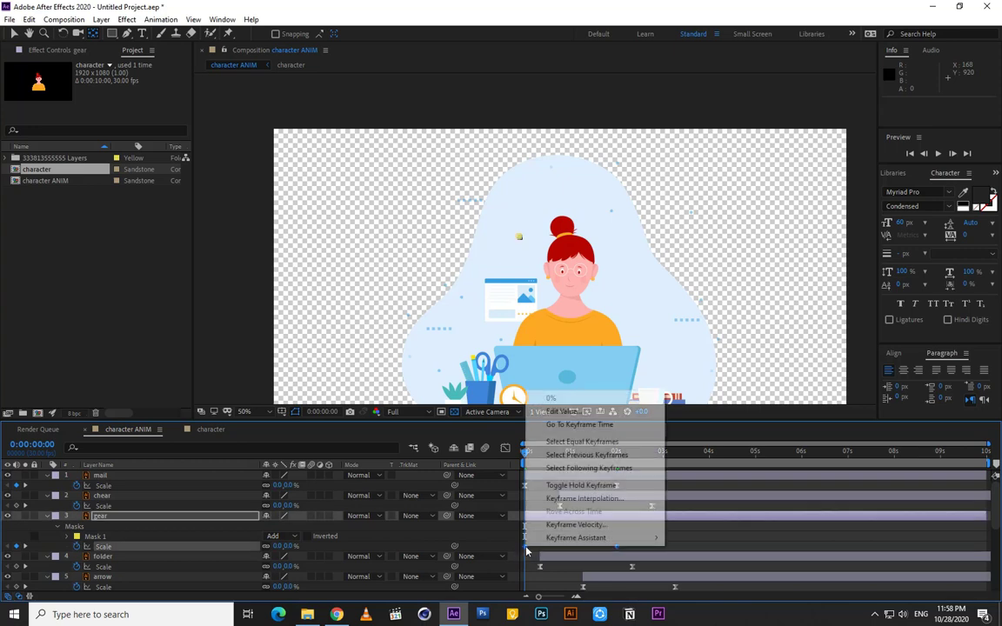
mouse_move(583, 538)
left_click(701, 474)
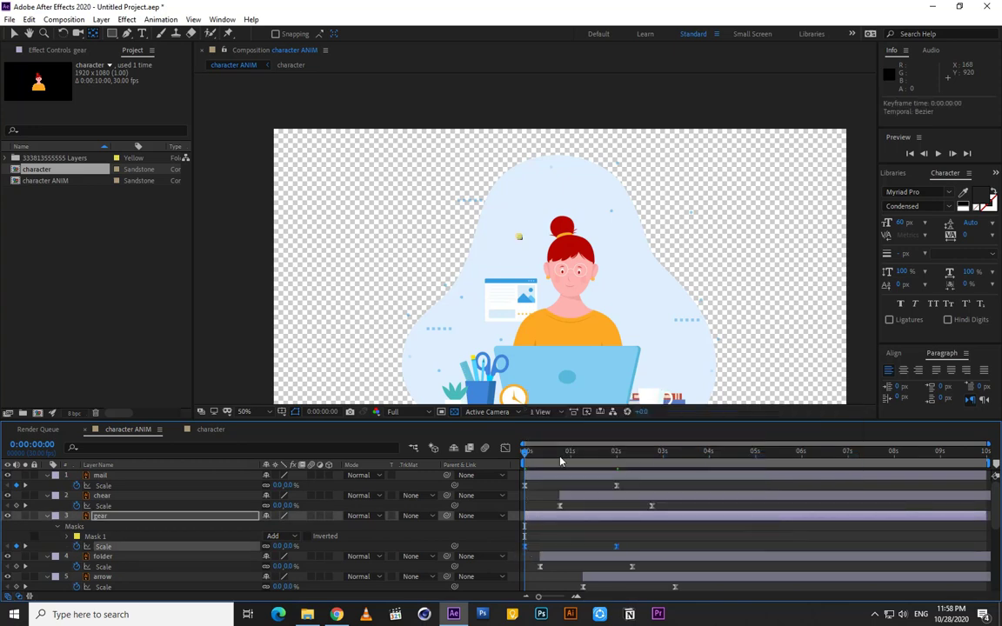
left_click(505, 449)
mouse_move(538, 566)
left_mouse_down()
mouse_move(648, 564)
mouse_move(522, 565)
left_mouse_up()
left_click(506, 449)
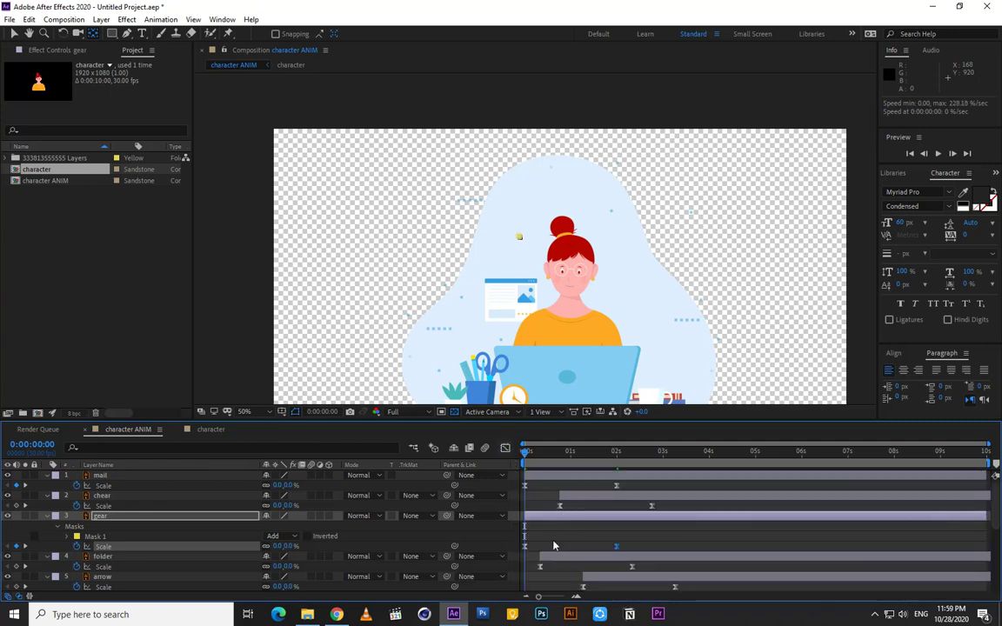
left_click(48, 517)
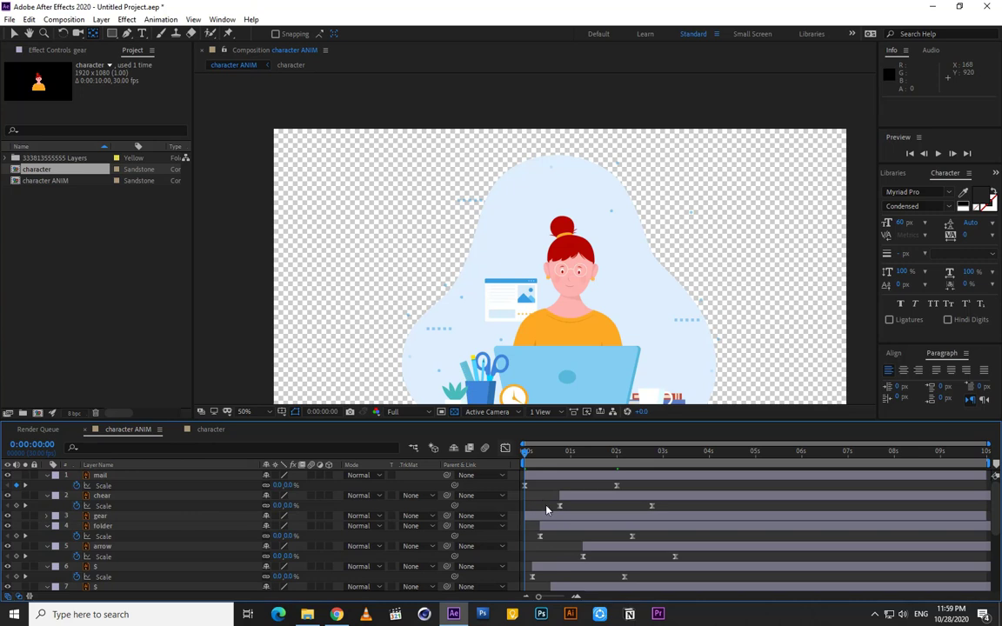
Offset the gear layer to start at about 0:00:00:10 and play the composition from the start to check the icon timing.
key("u")
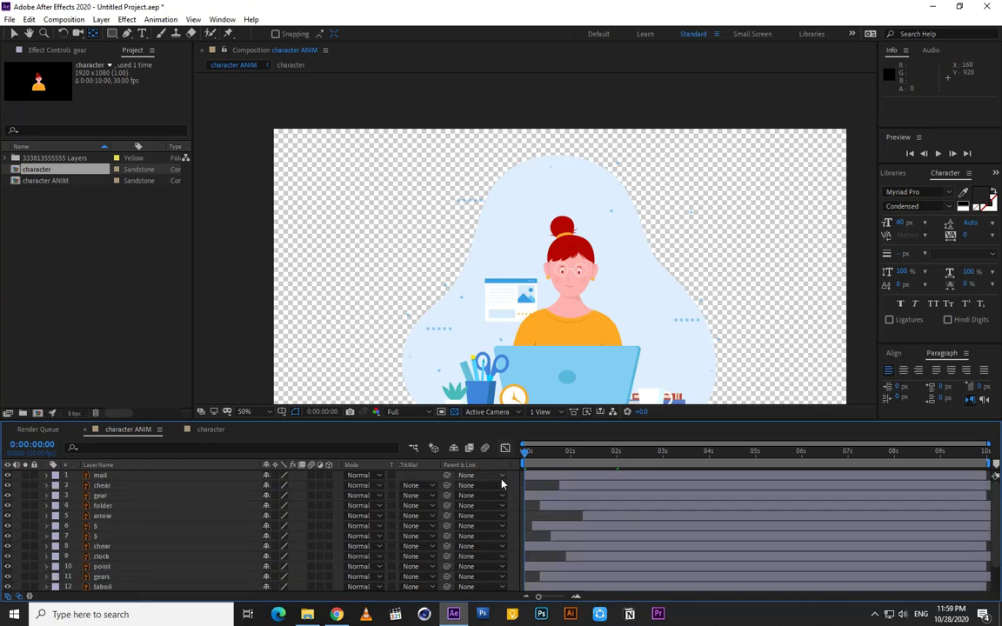
key("space")
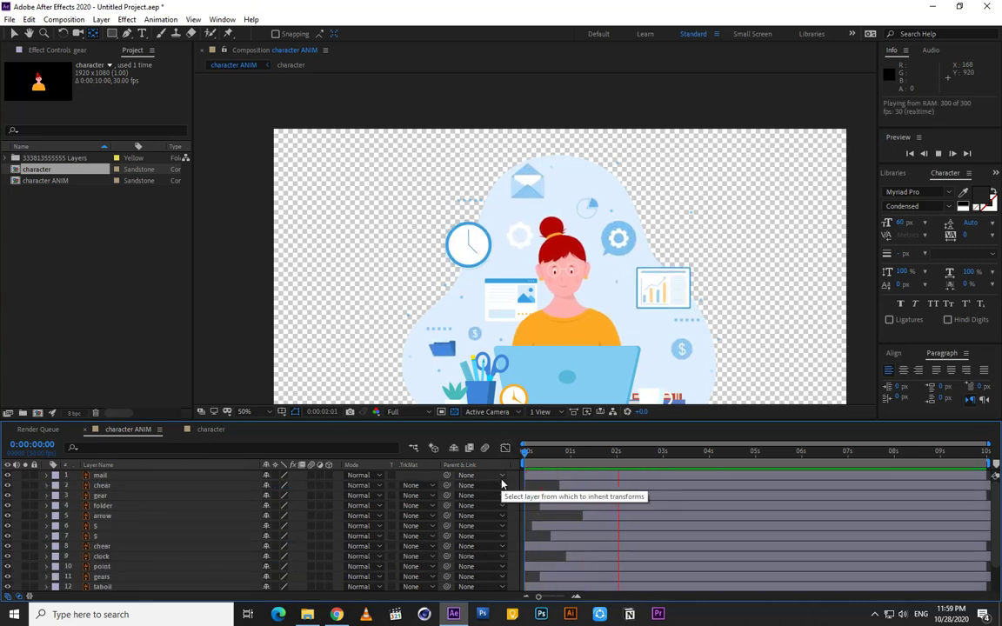
left_click(560, 455)
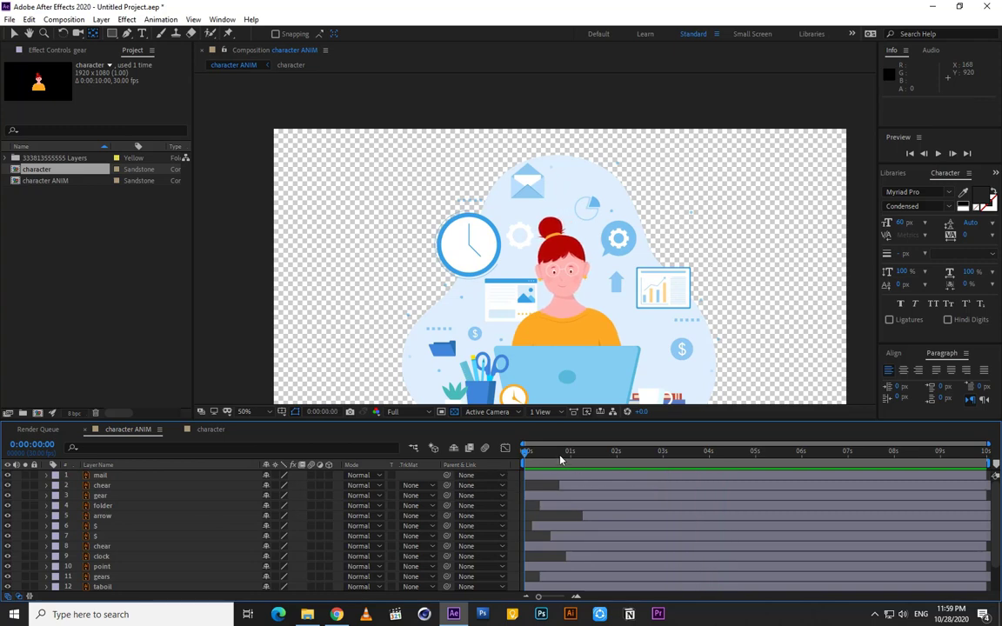
Keyframe the Scale of Layer 32, the browser window graphic, from 0% at the start to 100% at 0:00:01:29.
left_click_drag(552, 374, 551, 315)
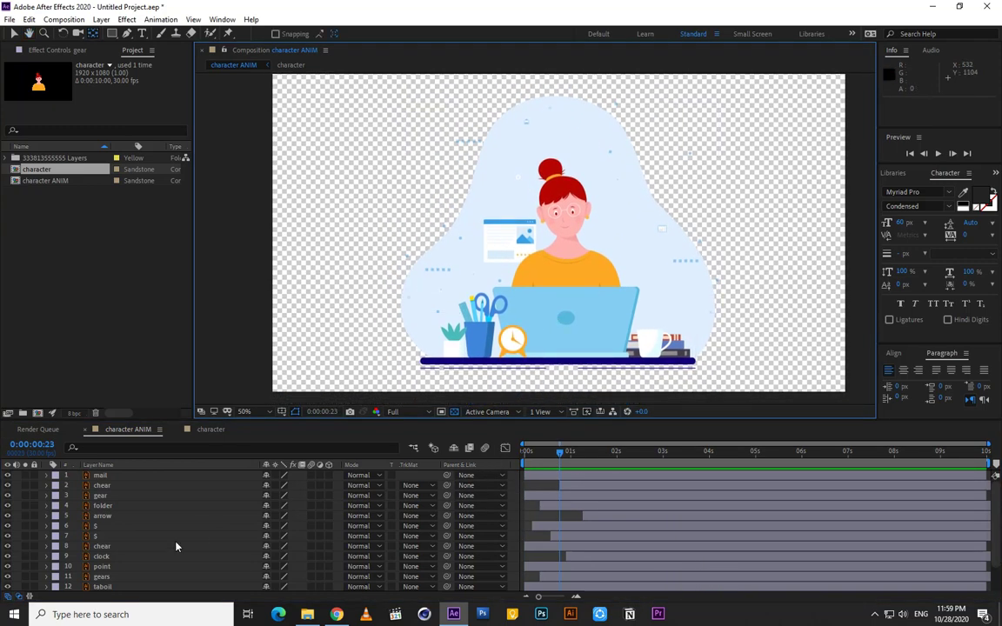
scroll(169, 550, "down", 3)
left_click(106, 576)
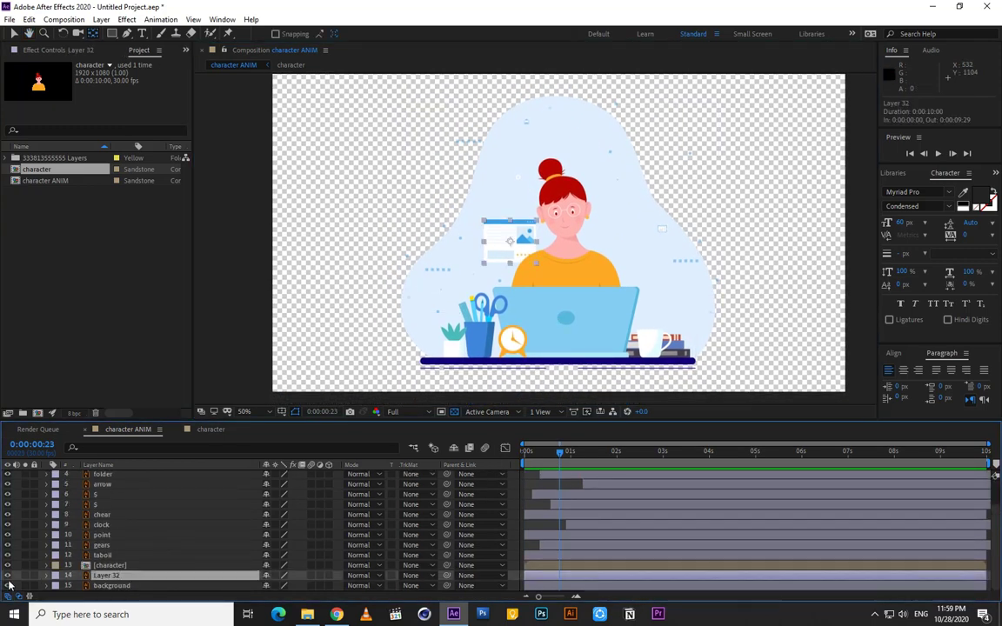
left_click_drag(561, 453, 616, 461)
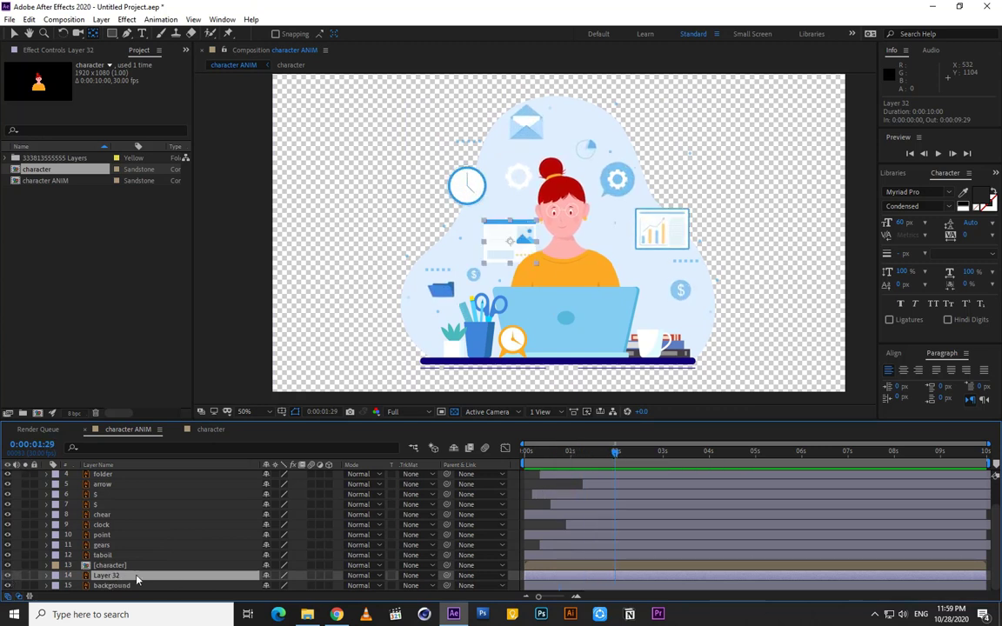
key("s")
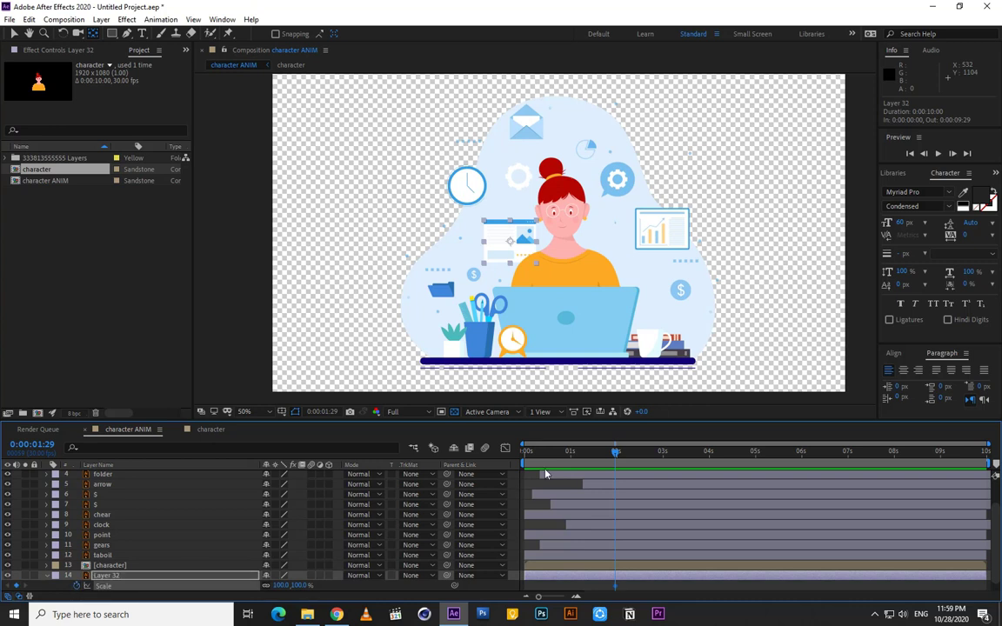
left_click_drag(567, 454, 493, 466)
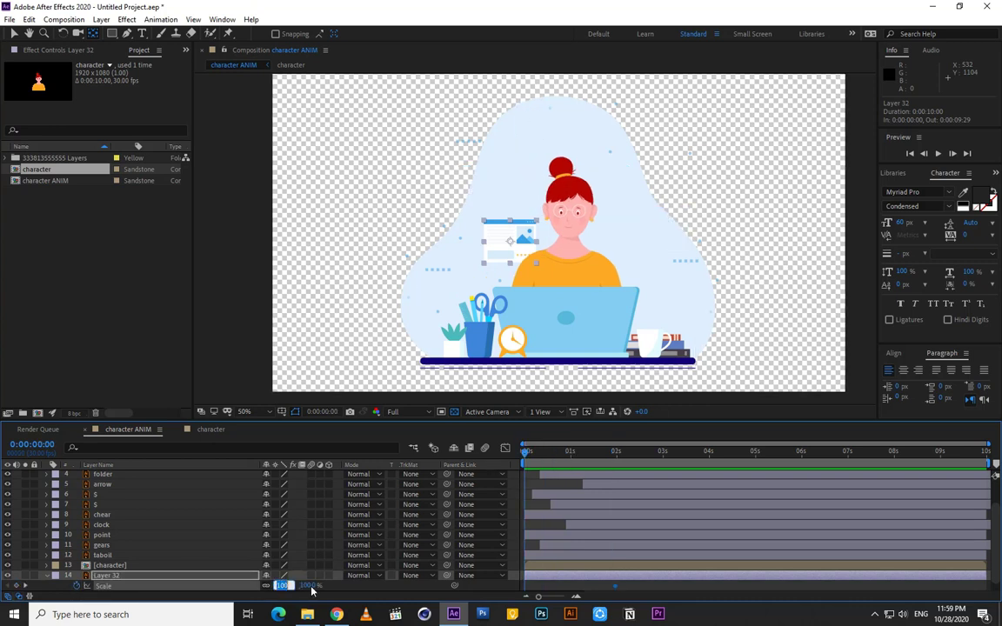
type("0")
key("Return")
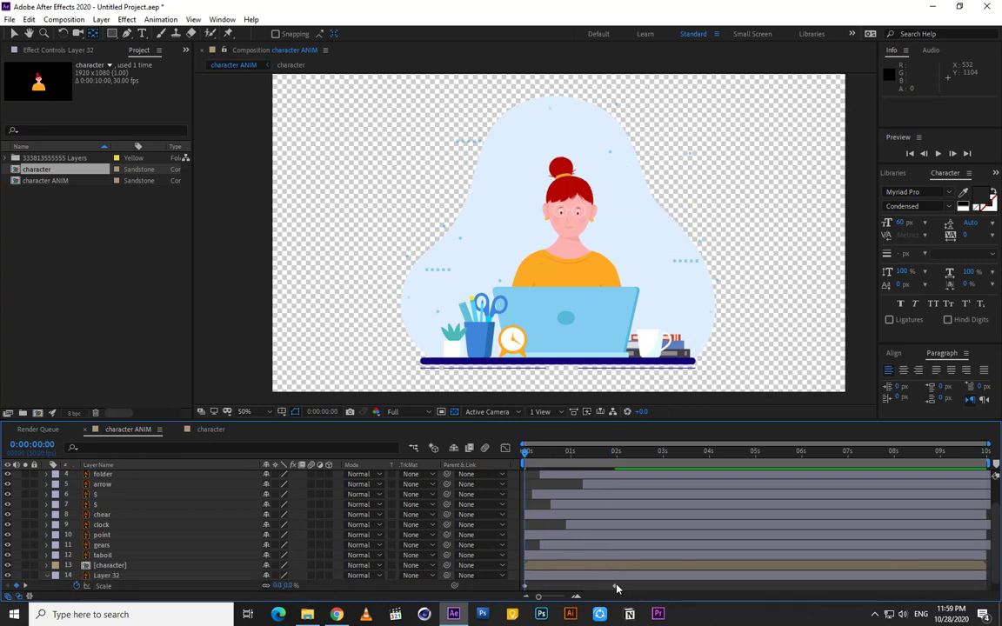
Apply Easy Ease to both Scale keyframes of Layer 32 and reshape the speed curve so the growth is fastest early on.
left_click(615, 586)
right_click(523, 588)
mouse_move(587, 577)
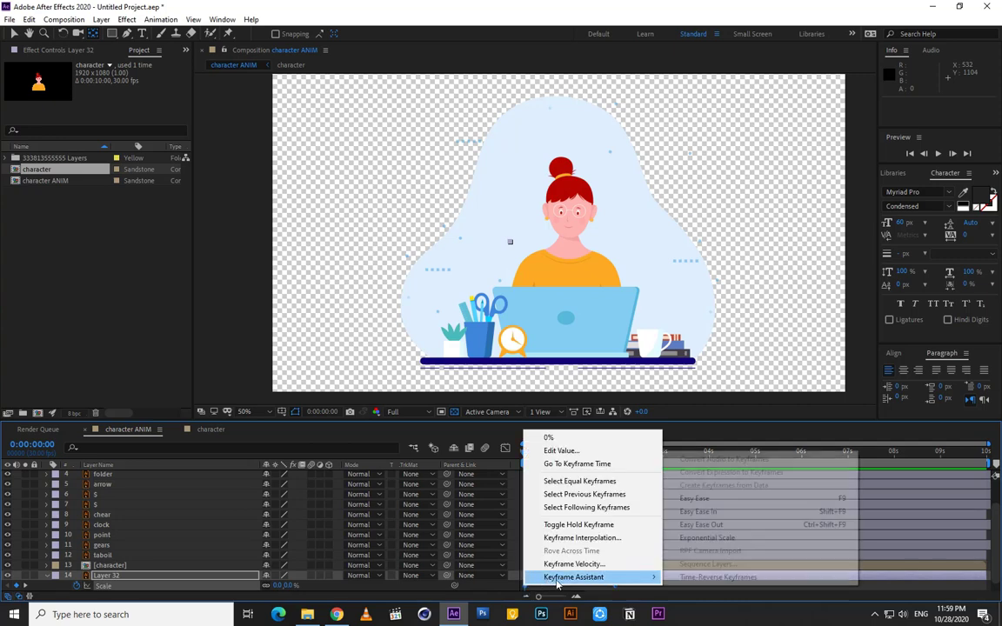
left_click(700, 499)
key("shift+F3")
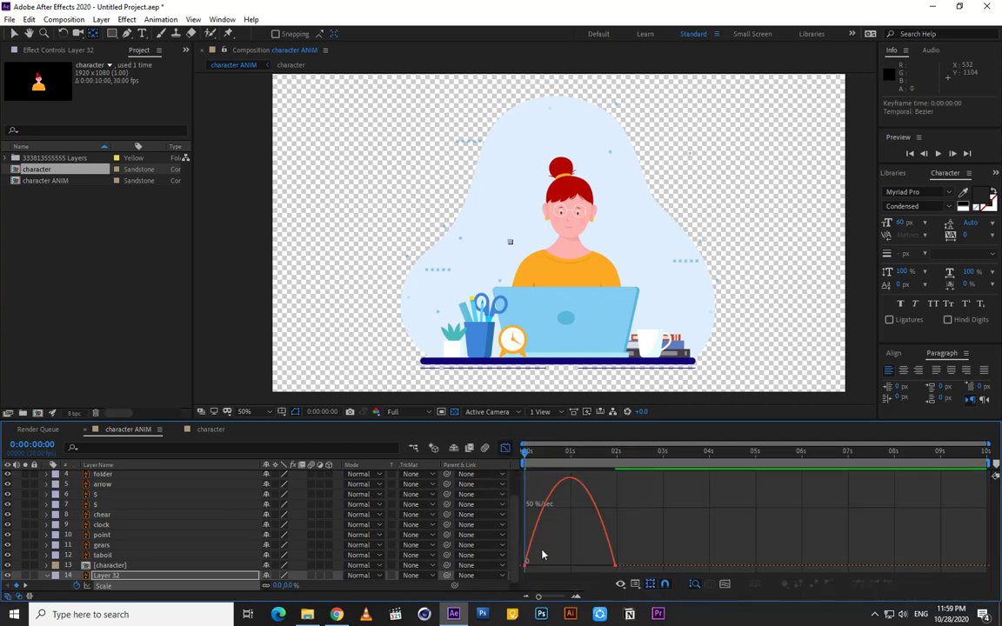
mouse_move(556, 571)
left_mouse_down()
mouse_move(592, 575)
mouse_move(575, 571)
left_mouse_up()
key("shift+F3")
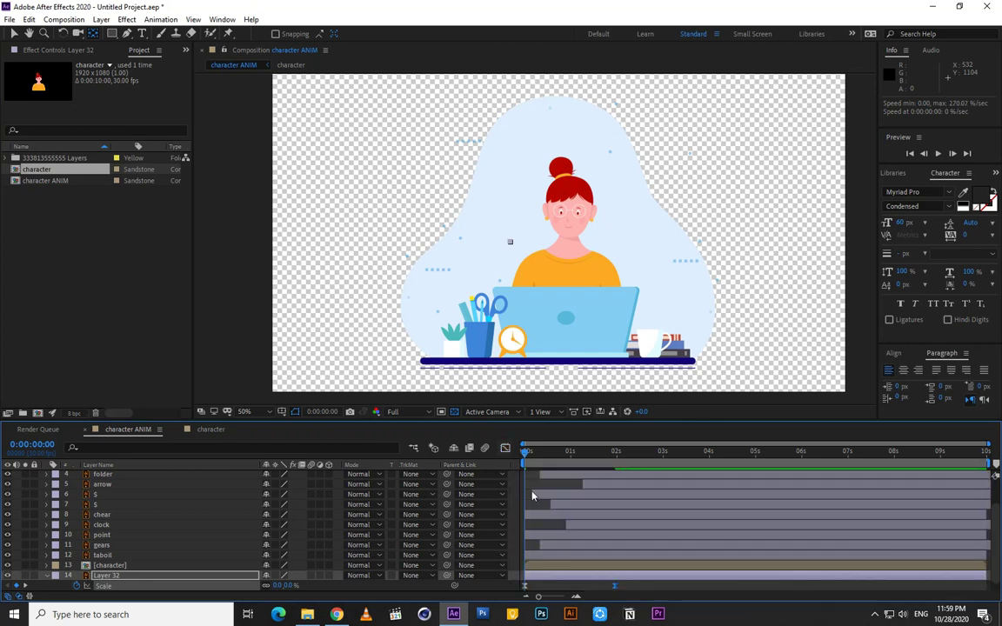
Play the composition to check the browser window graphic's growth with the other icons and collapse Layer 32.
key("space")
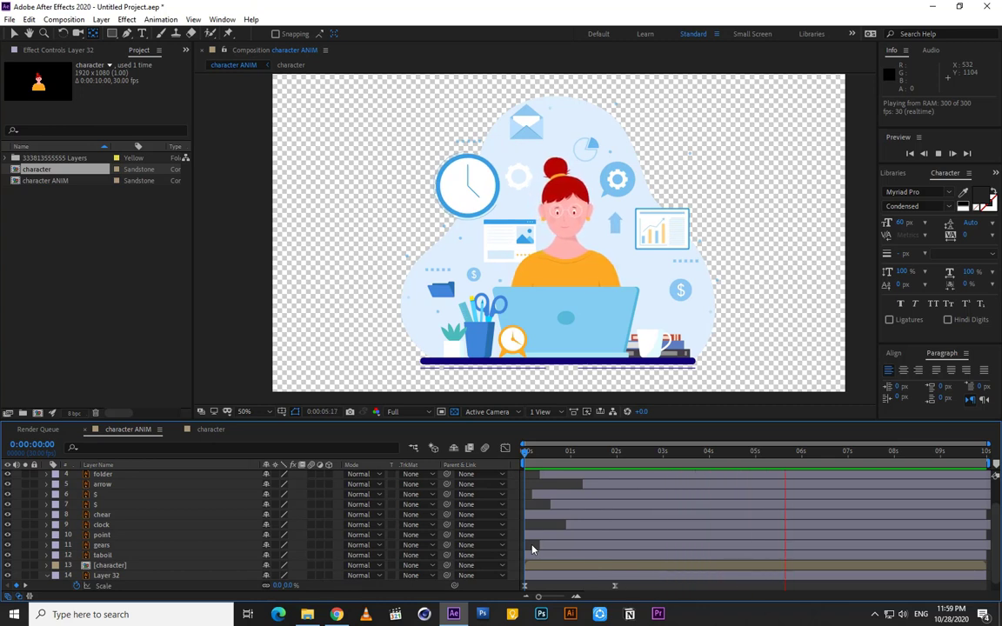
left_click(550, 452)
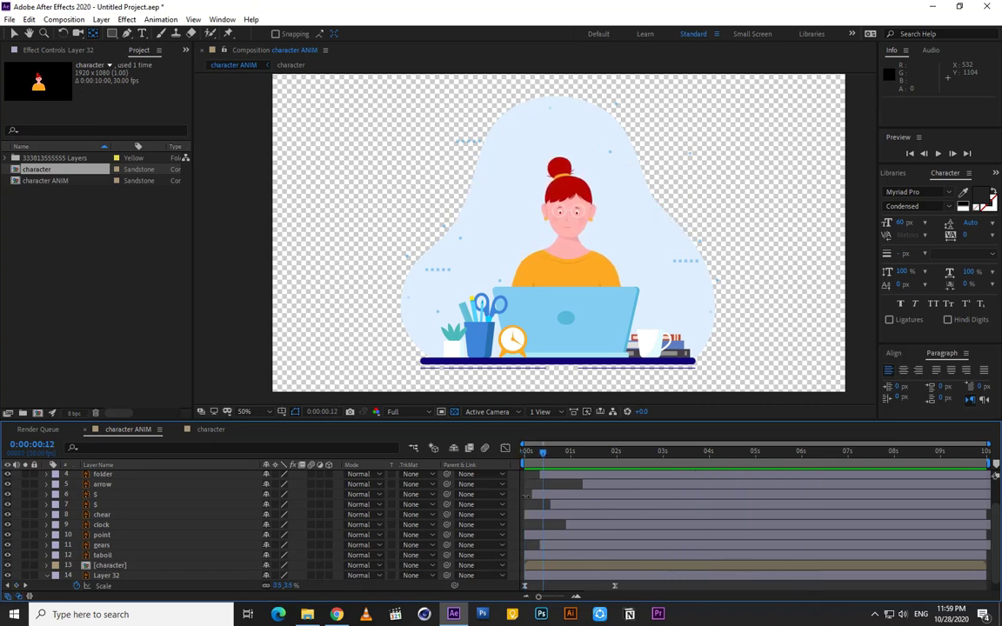
scroll(223, 556, "up", 2)
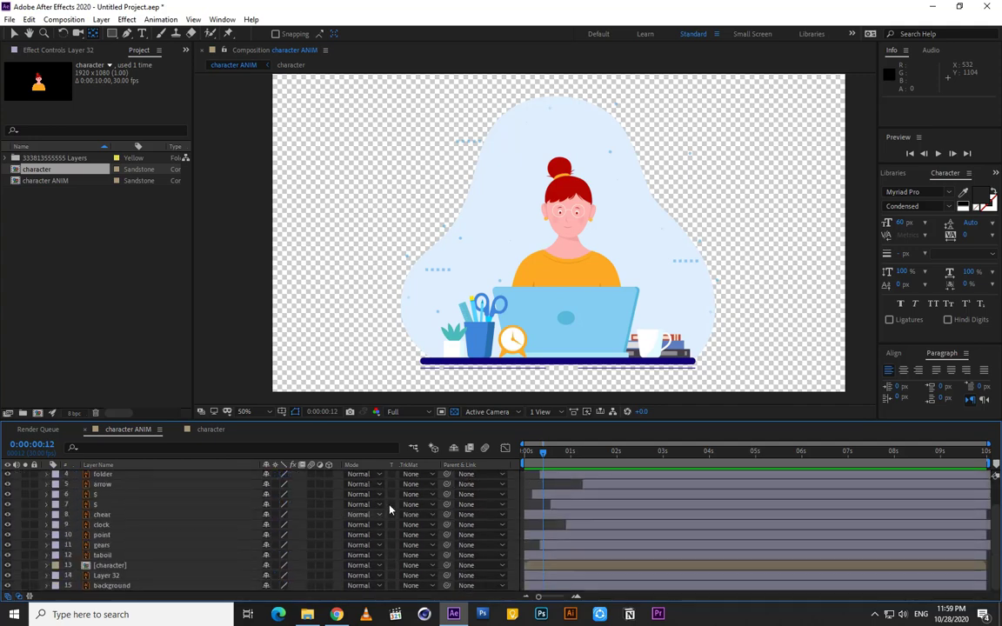
scroll(357, 516, "up", 2)
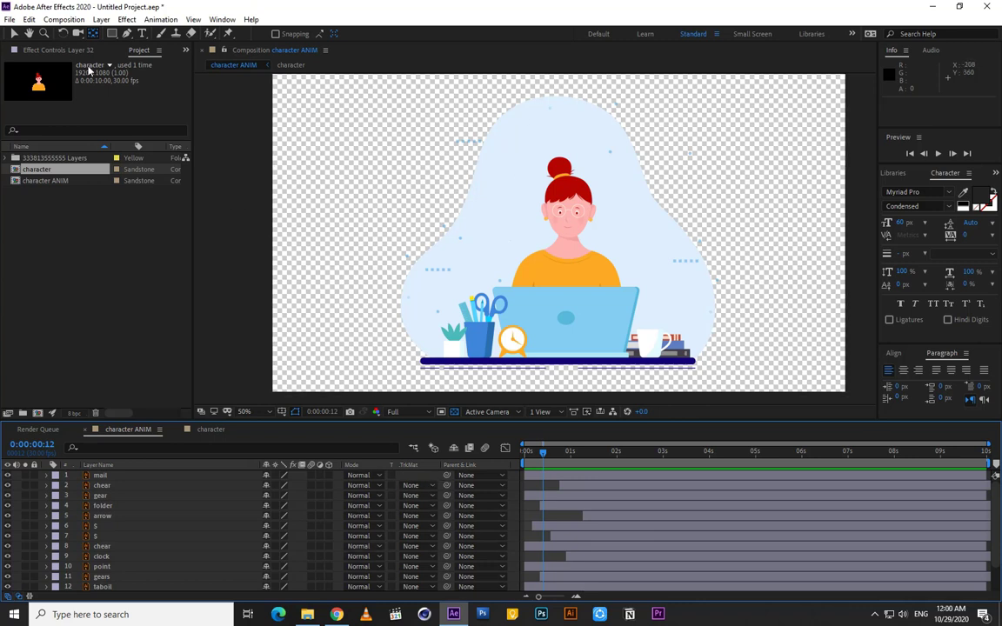
Add a null object to the character ANIM composition and rename it controler.
left_click(13, 34)
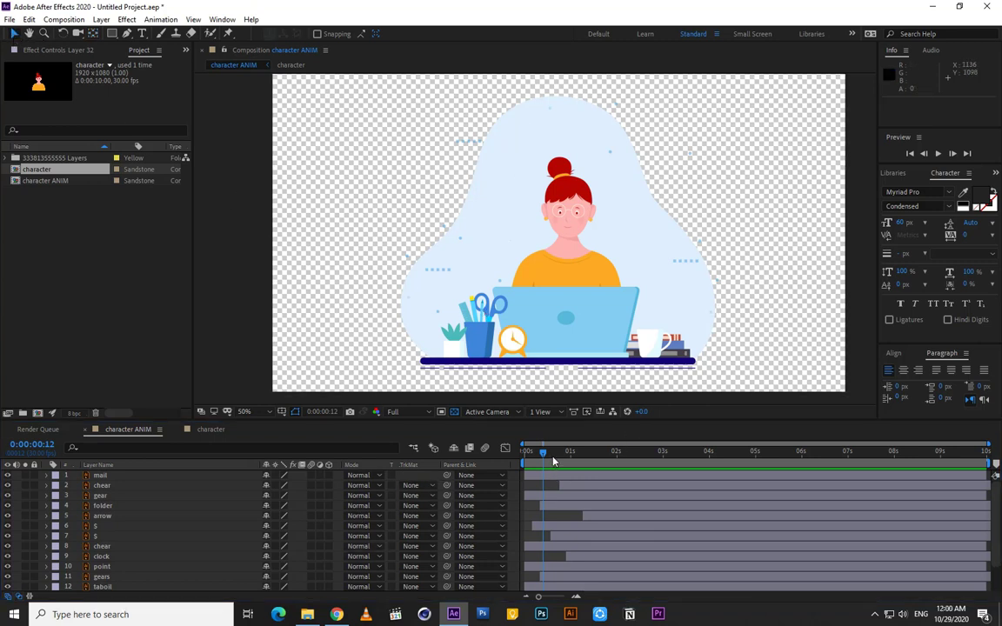
left_click_drag(553, 461, 570, 466)
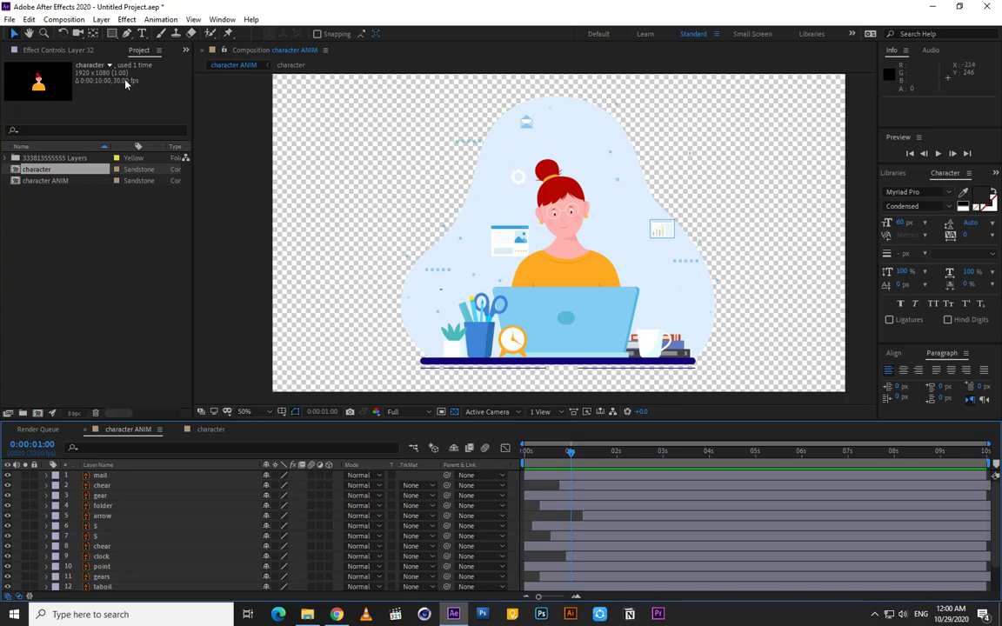
left_click(102, 20)
mouse_move(115, 35)
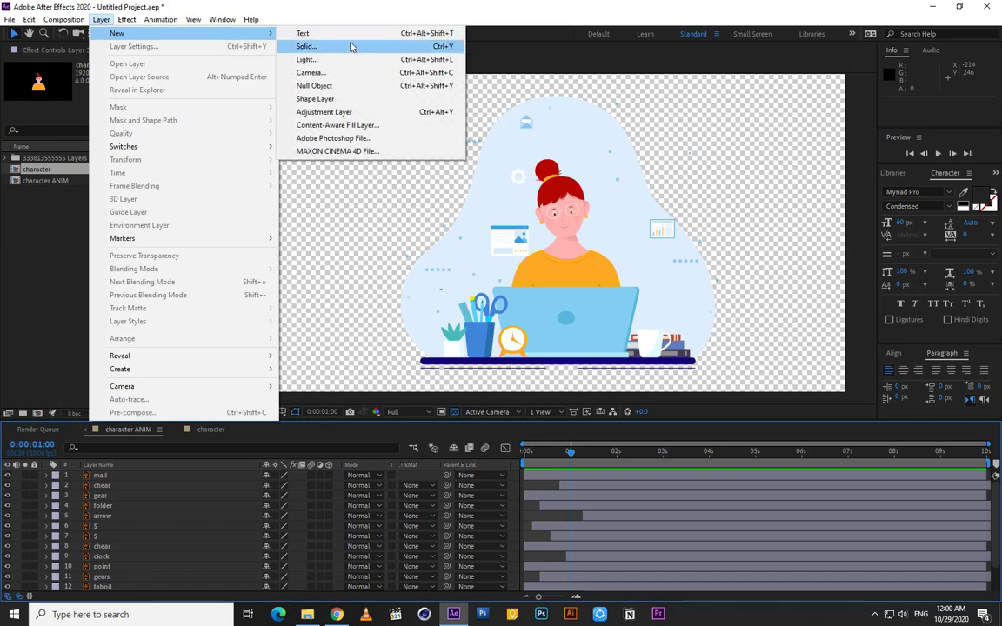
left_click(351, 85)
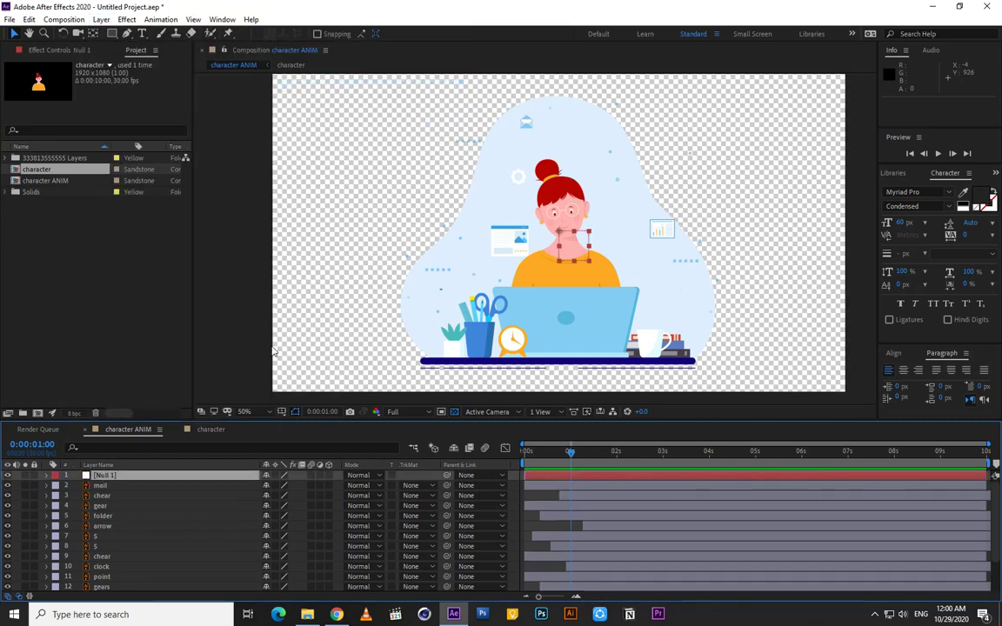
key("Return")
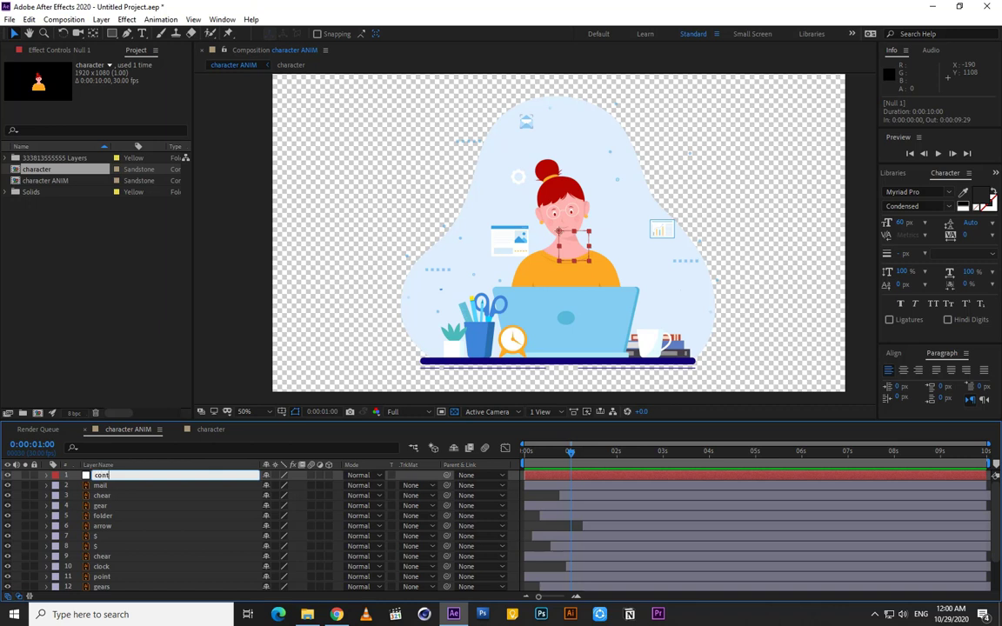
type("controler")
key("Return")
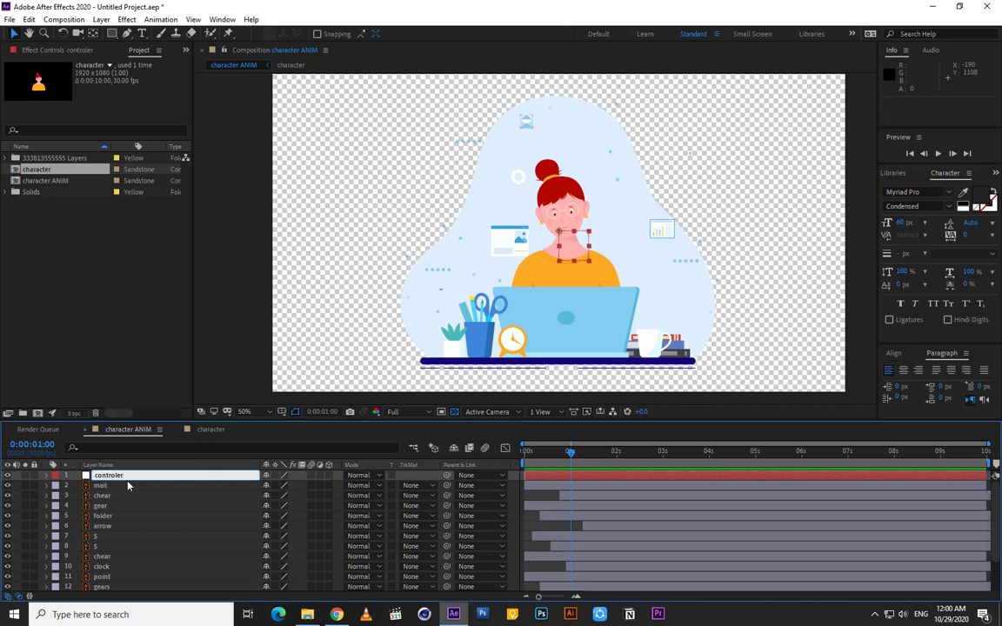
Parent all layers from mail down to background to the controler null.
left_click(106, 487)
scroll(157, 514, "down", 3)
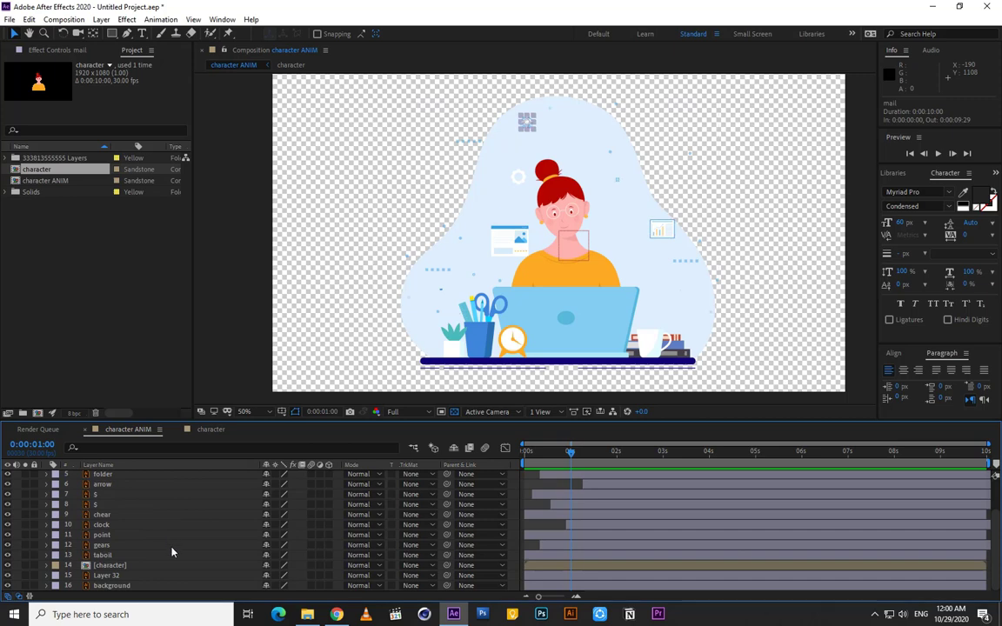
left_click(122, 585, "shift")
scroll(177, 557, "up", 2)
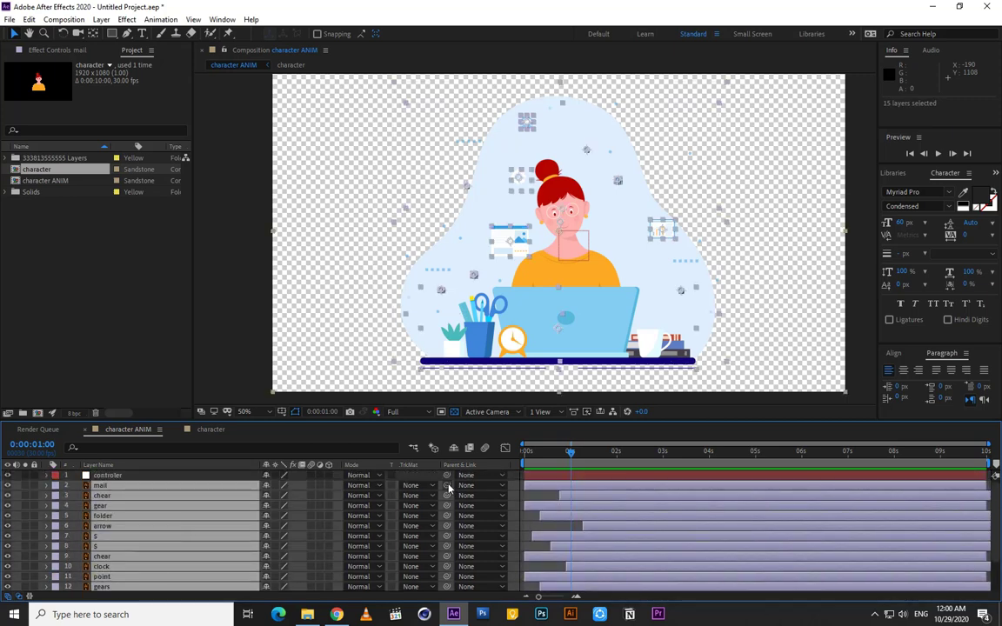
left_click_drag(227, 488, 152, 481)
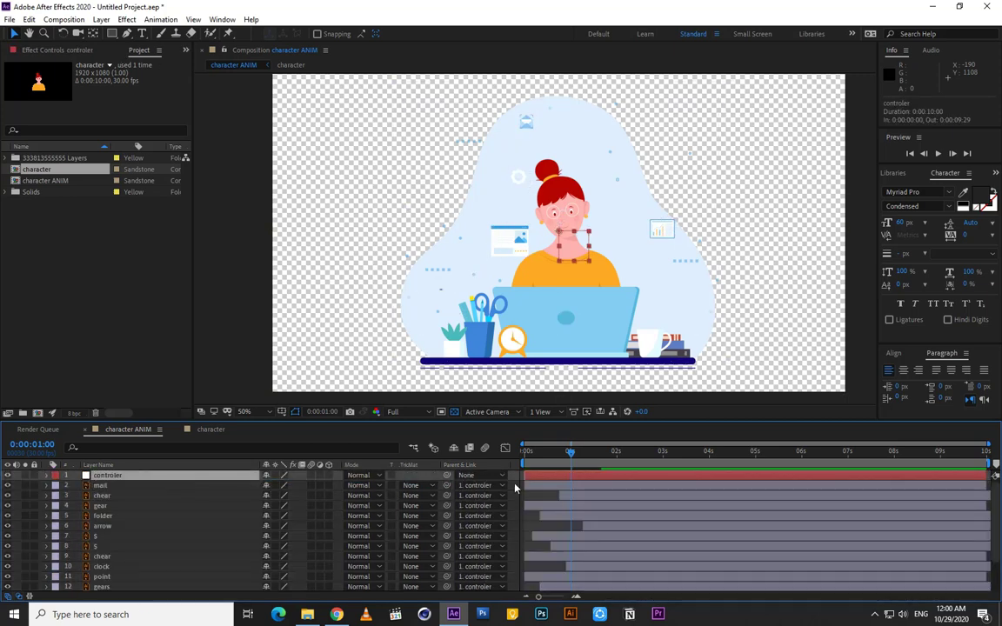
Keyframe the controler null's Position from -553, 540 at the start to 960, 540 at 0:00:01:27.
left_click_drag(570, 452, 613, 456)
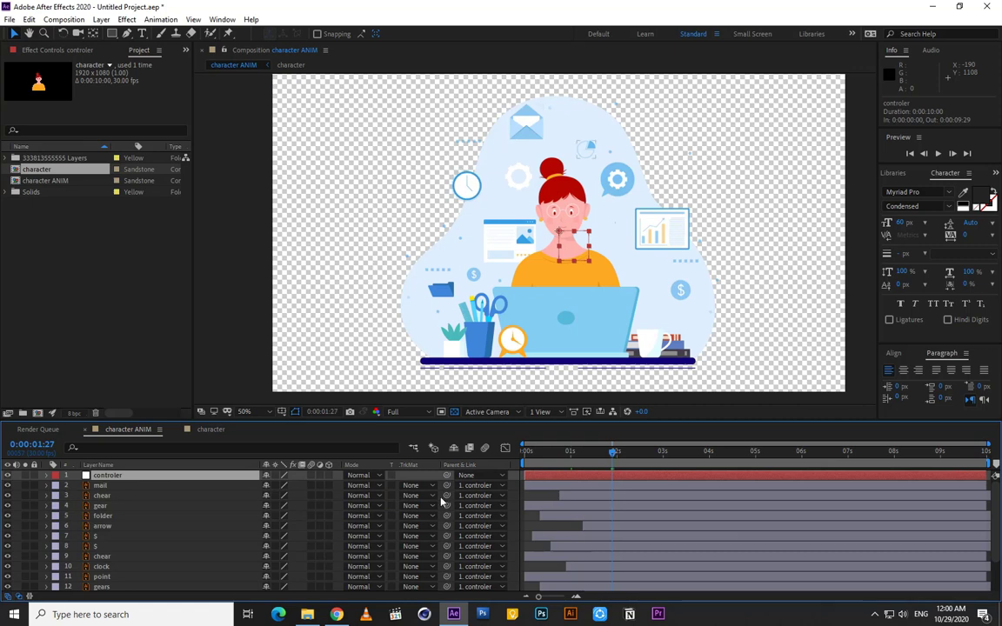
key("alt+shift+p")
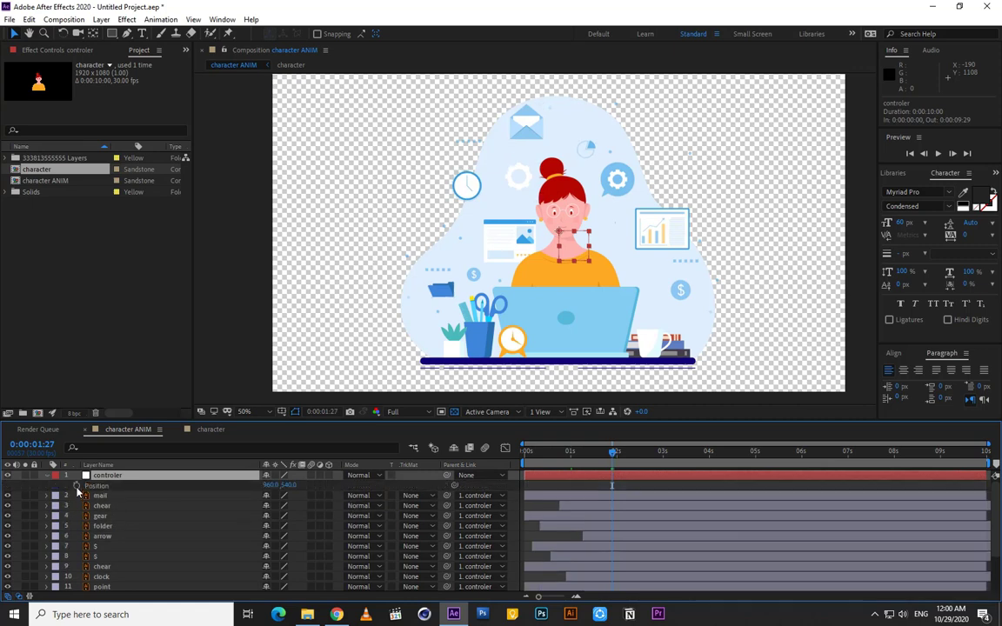
key("Home")
scroll(527, 369, "down", 4)
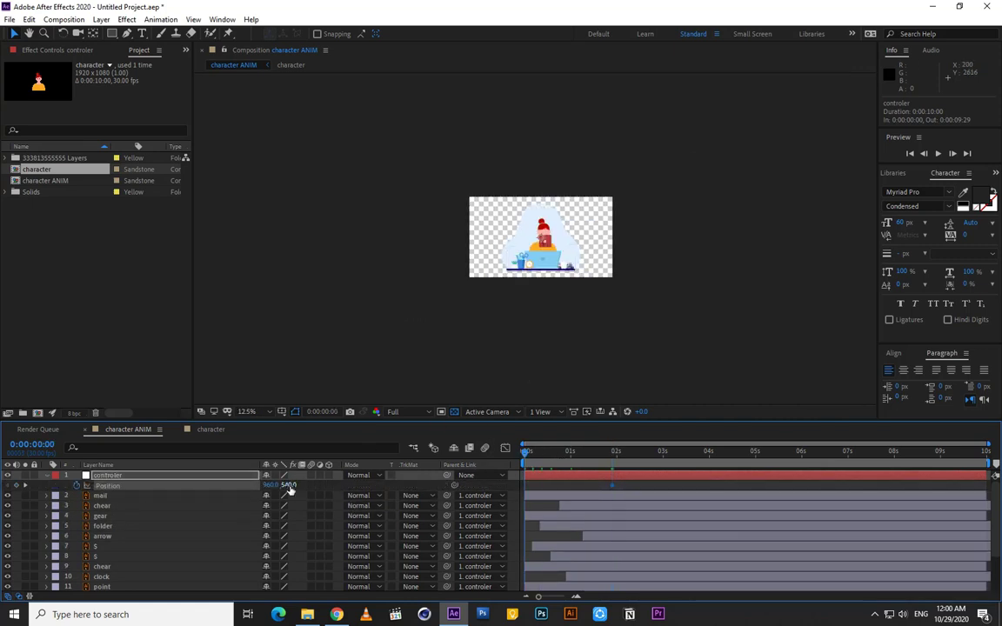
left_click_drag(271, 488, 168, 503)
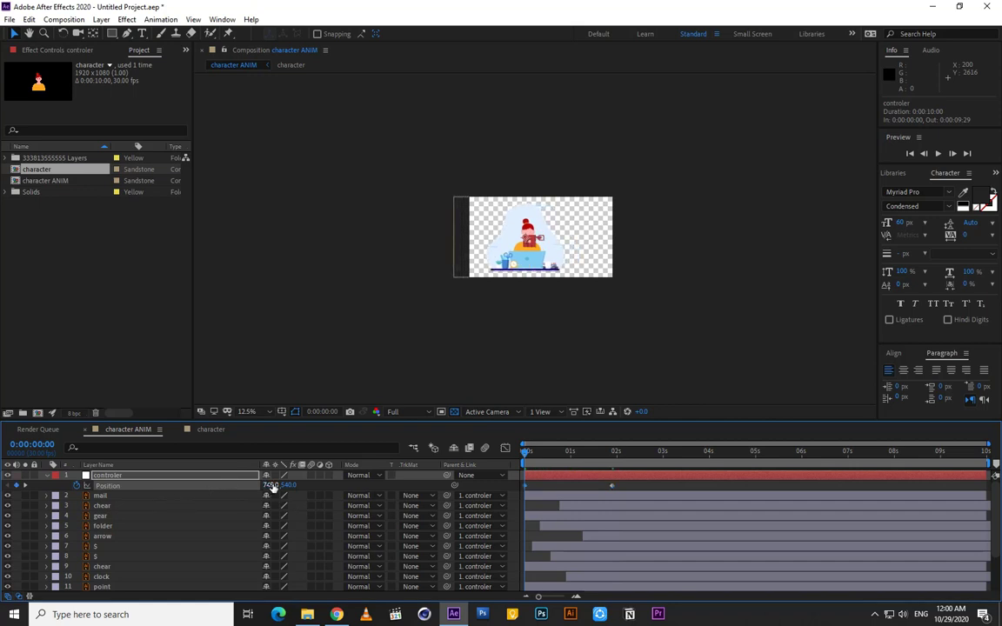
left_click_drag(272, 488, 112, 507)
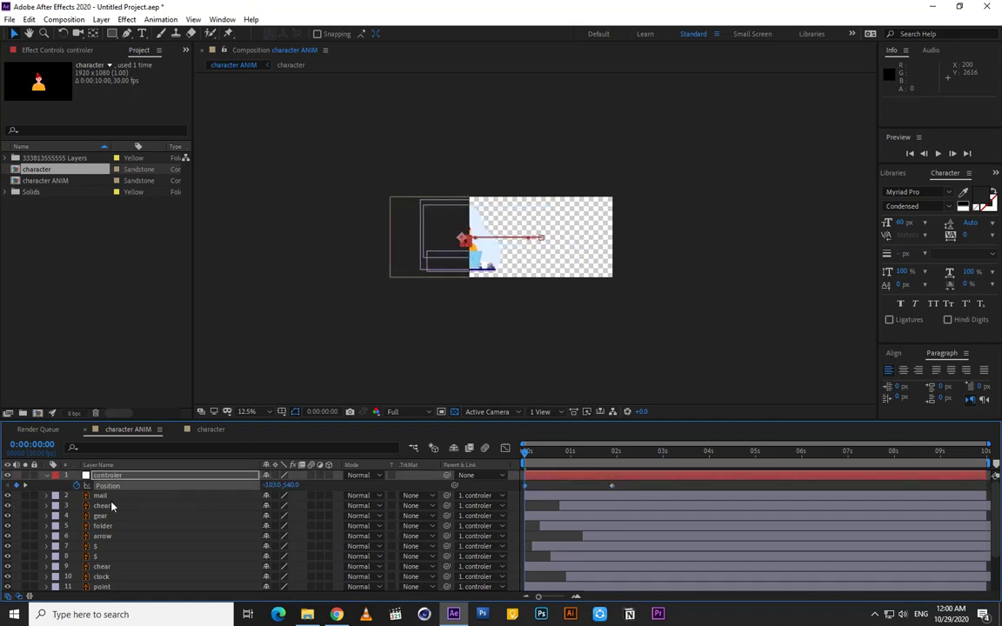
left_click_drag(273, 489, 43, 506)
left_click(46, 506)
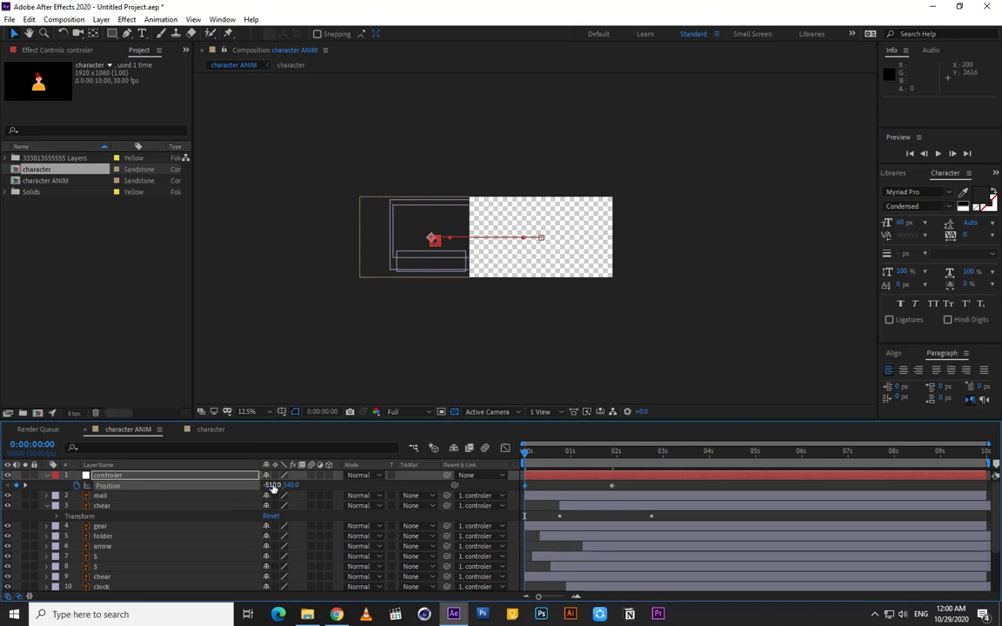
key("period")
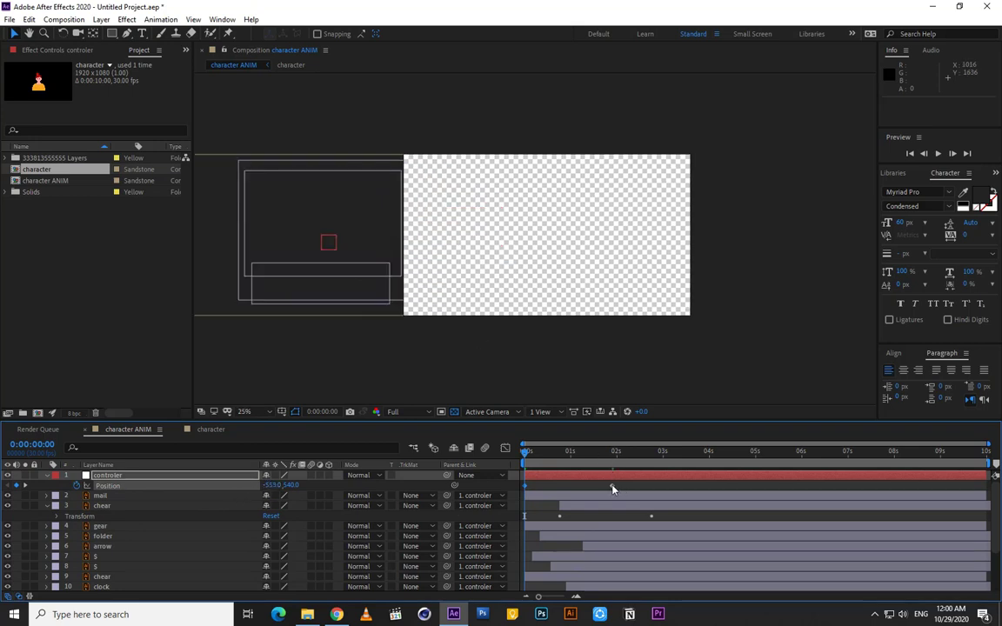
Apply Easy Ease to both Position keyframes of the controler null and reshape the speed curve so the movement is fastest at the start.
left_click(613, 487)
right_click(526, 489)
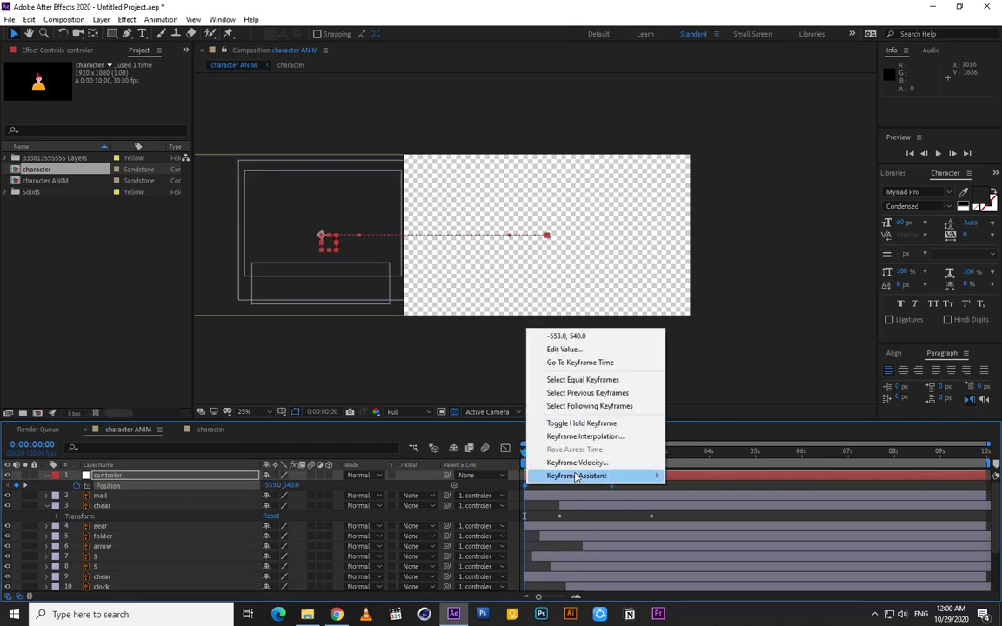
mouse_move(576, 477)
left_click(694, 514)
left_click(505, 448)
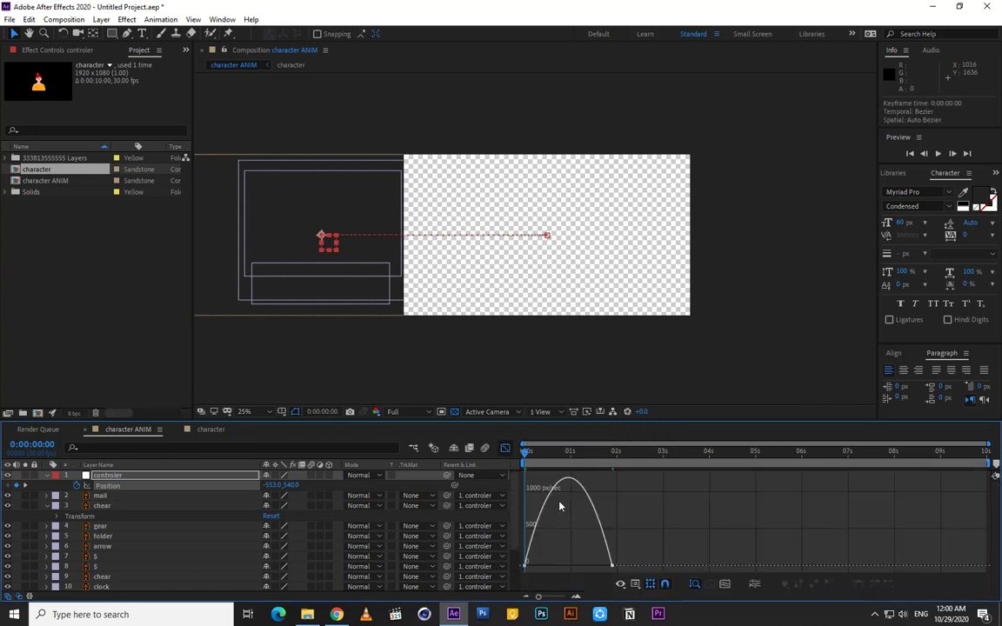
left_click_drag(541, 566, 525, 566)
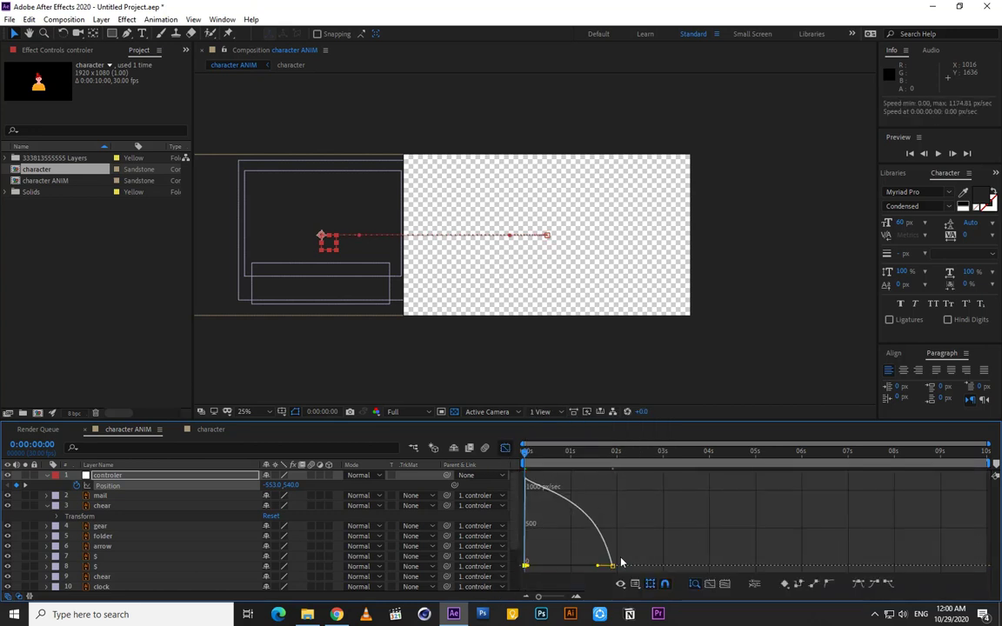
left_click_drag(597, 567, 576, 569)
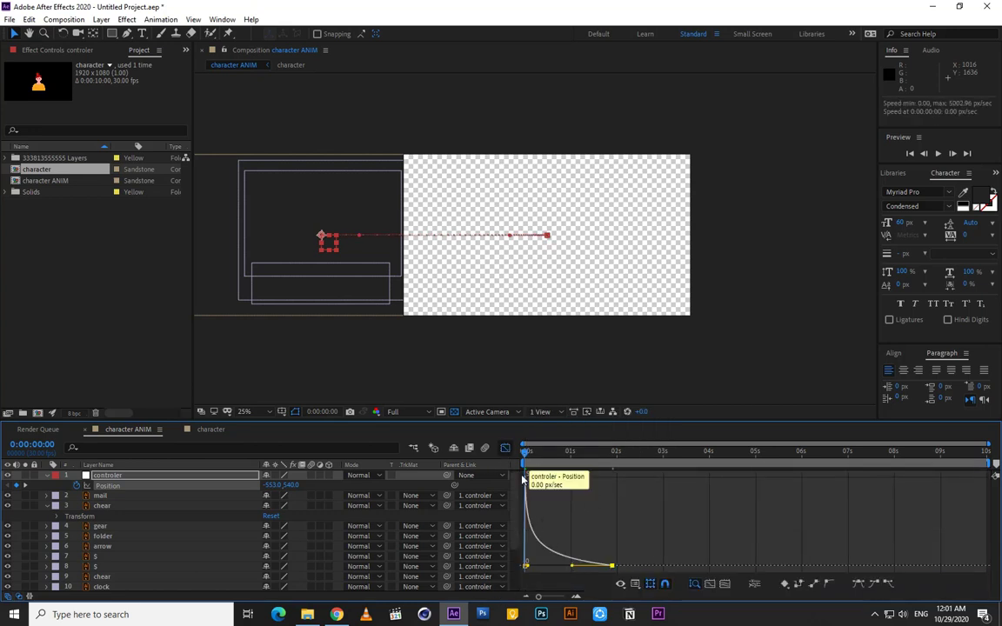
left_click(505, 449)
Play the character ANIM composition to check the scene's slide-in, and collapse the controler and chear layers.
left_click(534, 514)
scroll(543, 434, "up", 1)
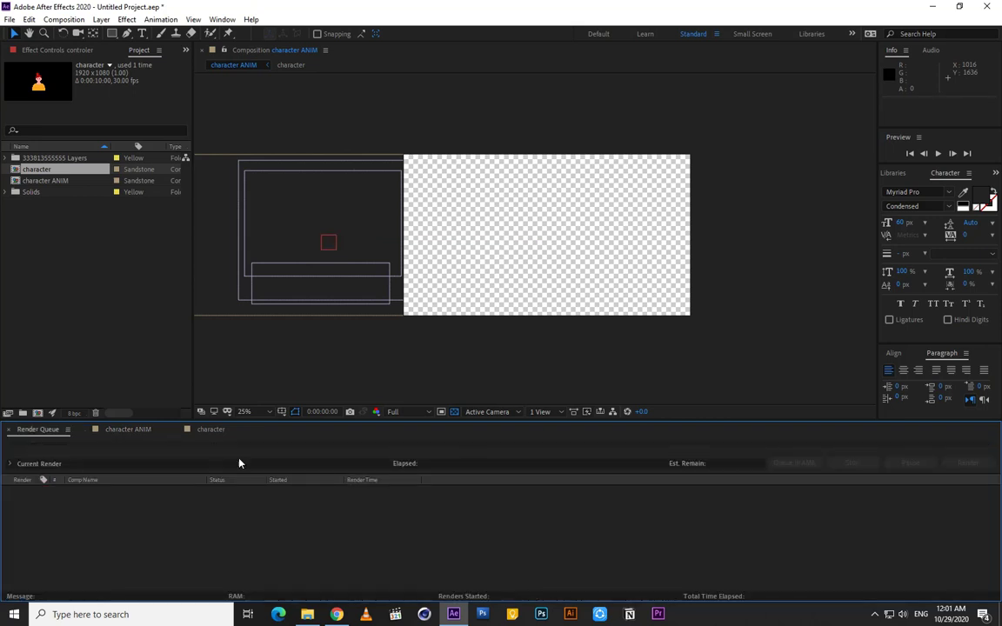
left_click(135, 433)
key("space")
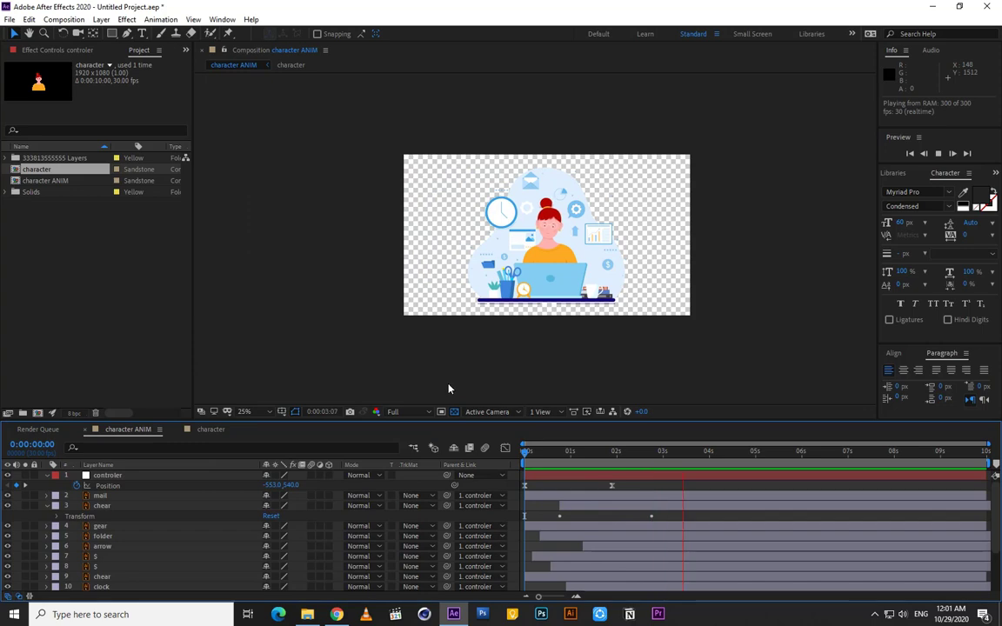
key("space")
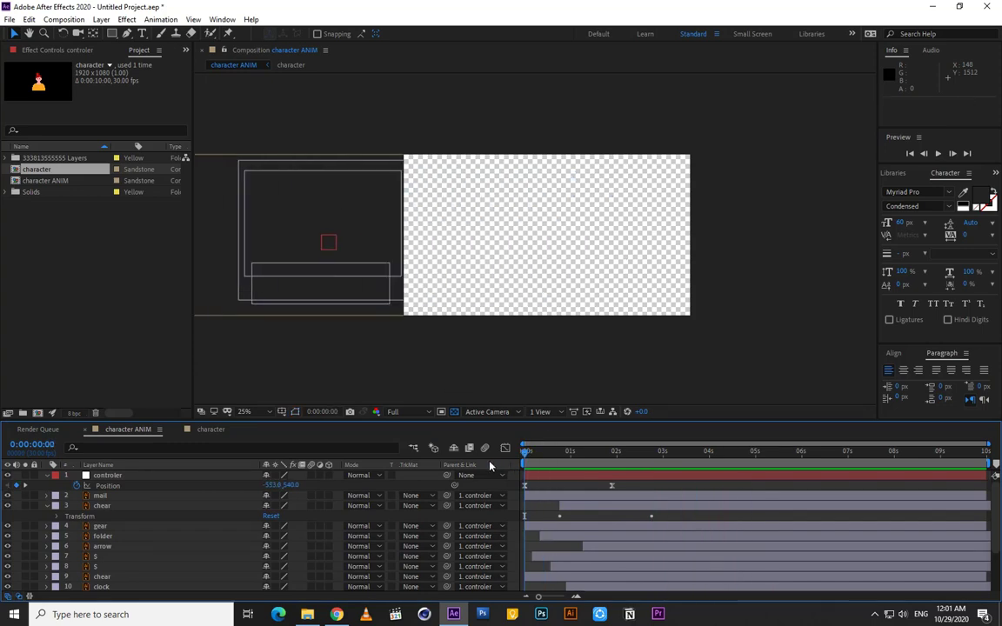
key("period")
key("space")
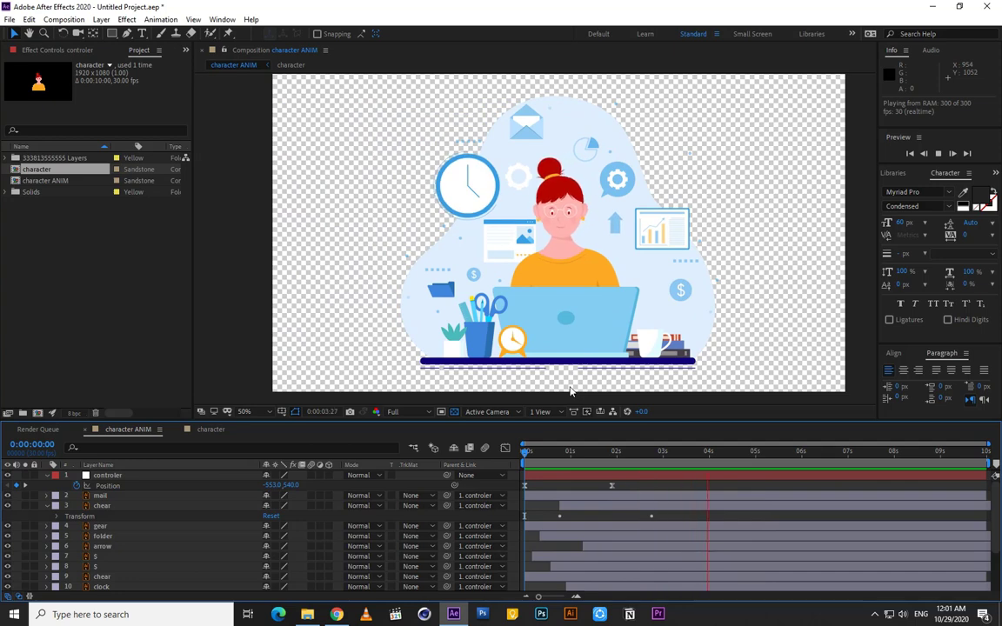
key("space")
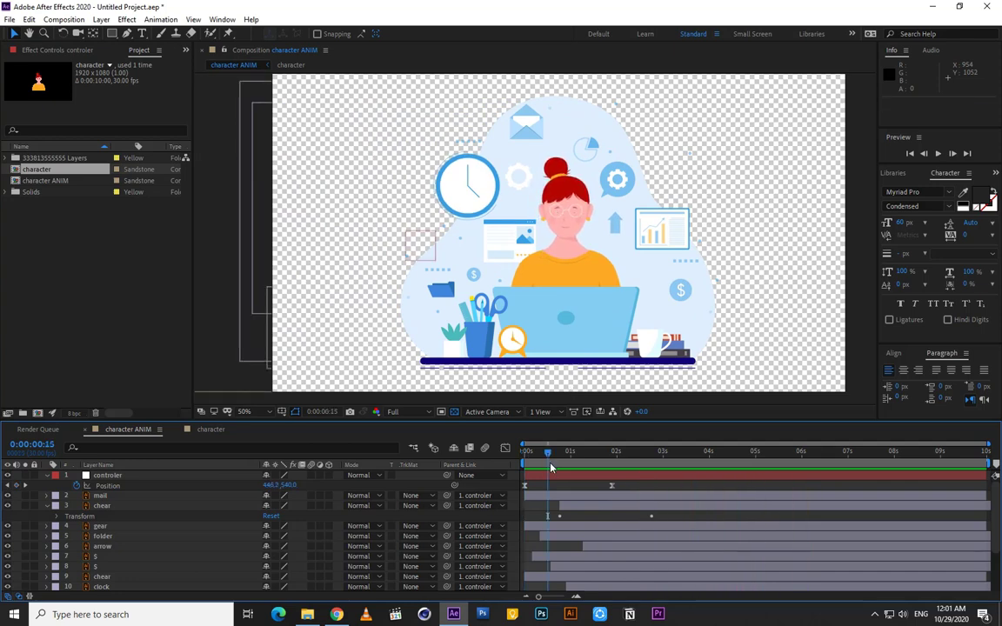
left_click(48, 476)
left_click(48, 495)
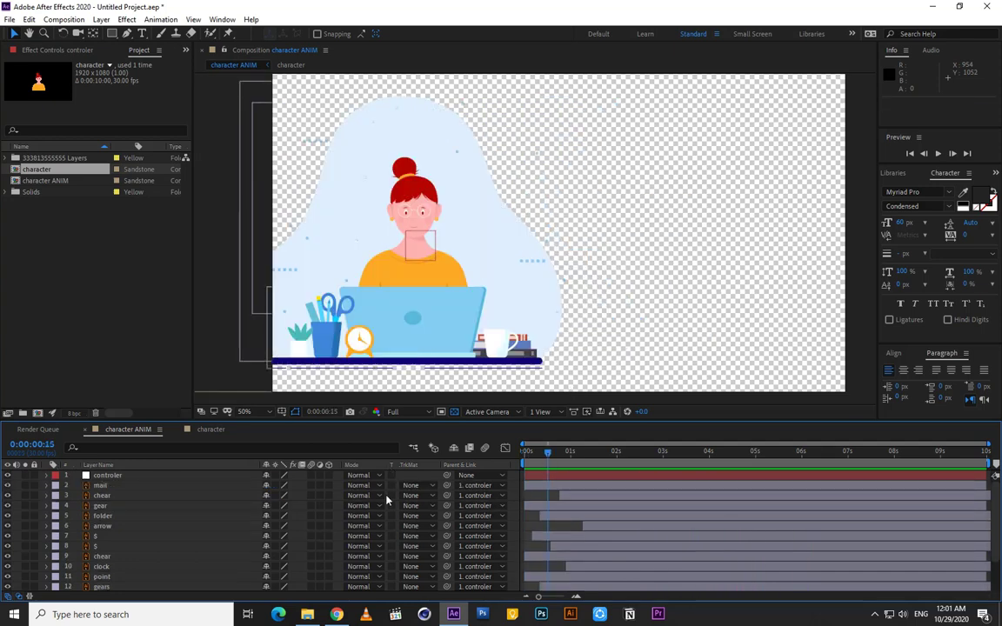
Create a white 1920 x 1080 px solid named BG, place it beneath all other layers and play the composition.
left_click(100, 19)
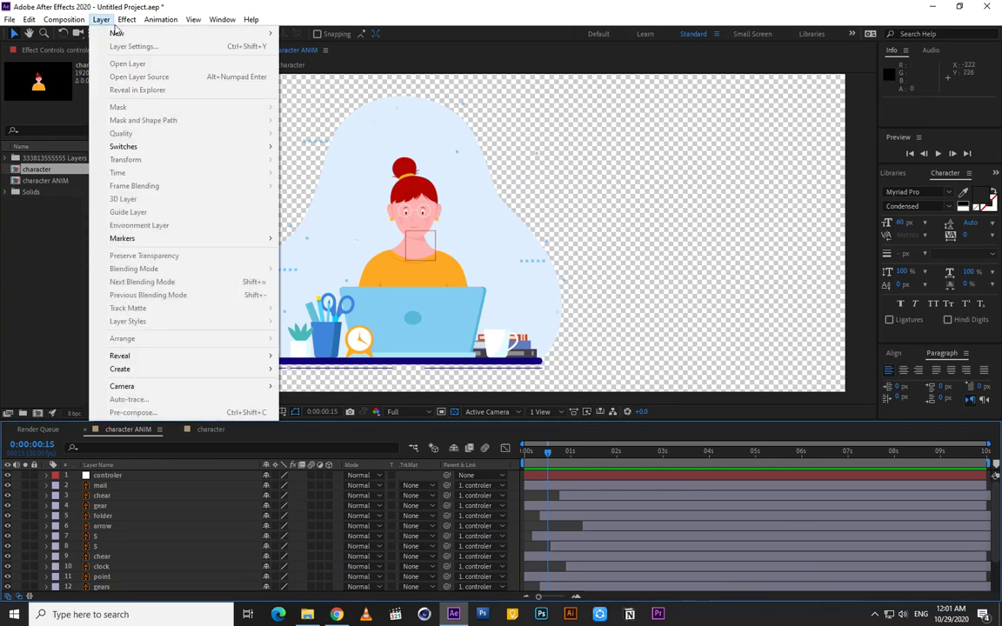
mouse_move(130, 33)
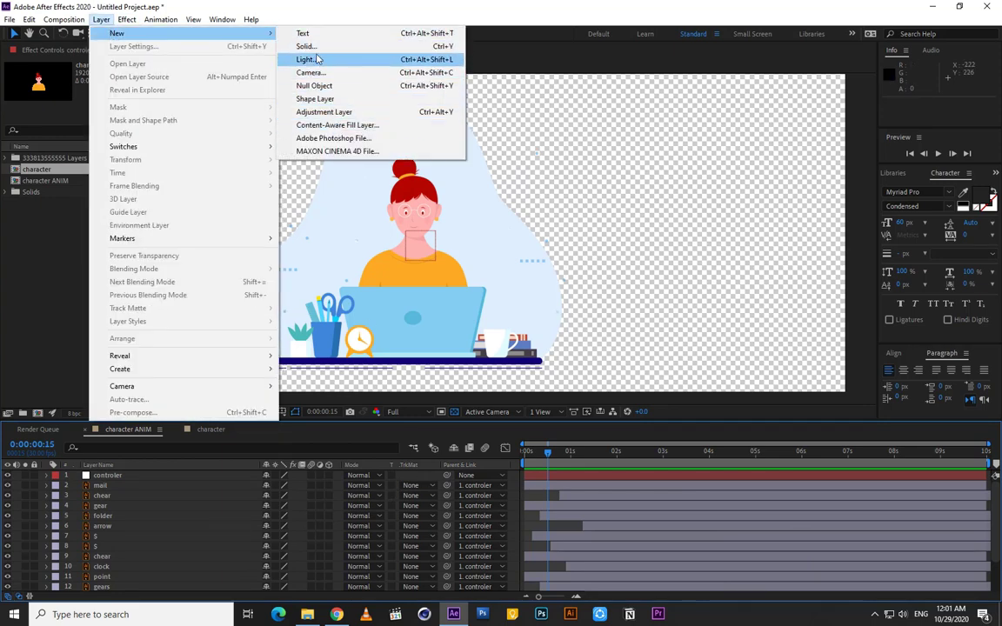
left_click(313, 46)
type("BG")
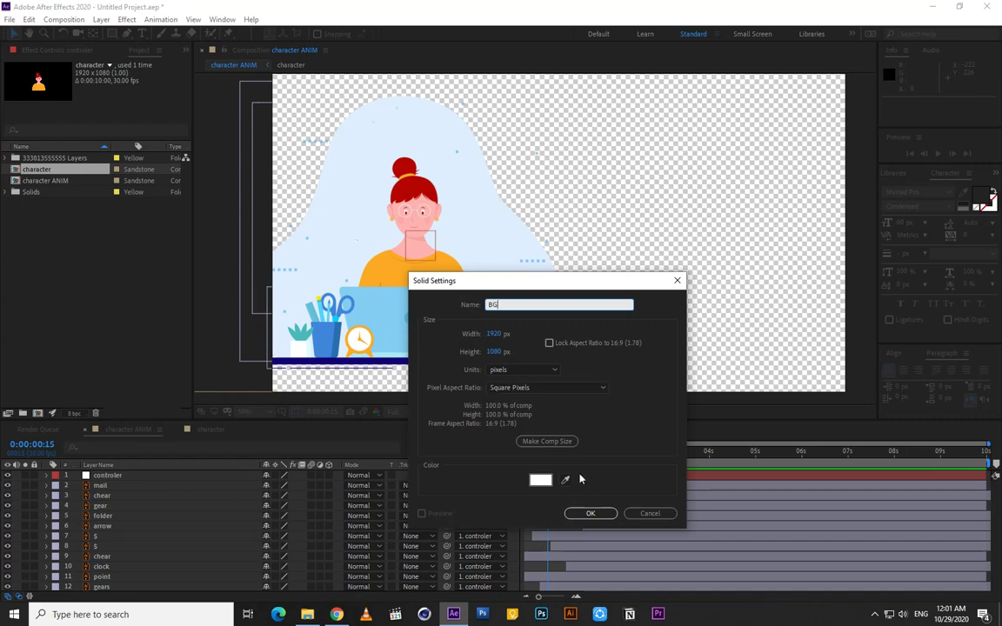
left_click(590, 513)
left_click_drag(120, 517, 132, 594)
scroll(545, 493, "up", 3)
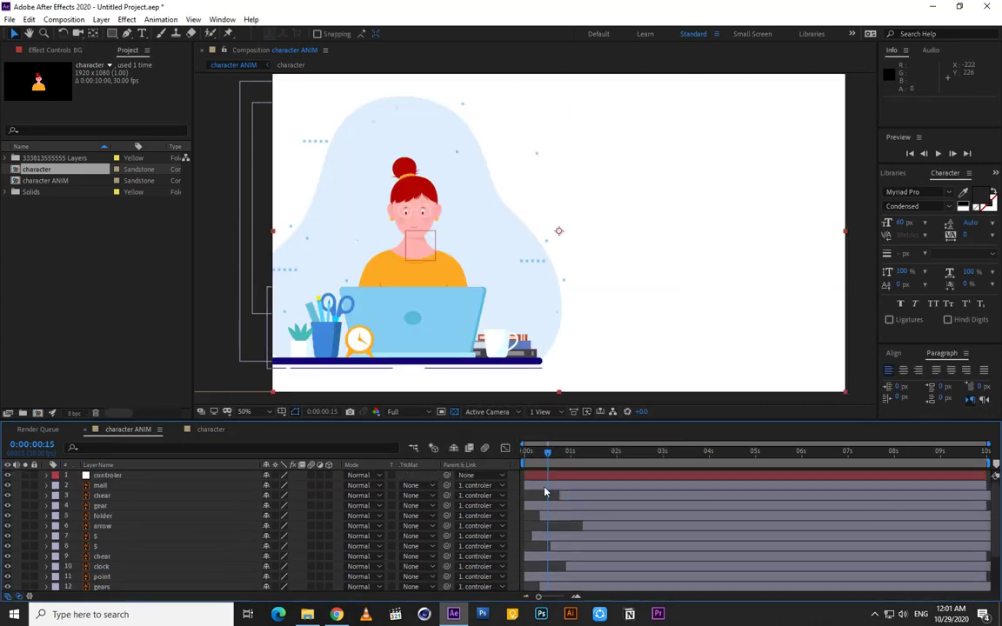
key("space")
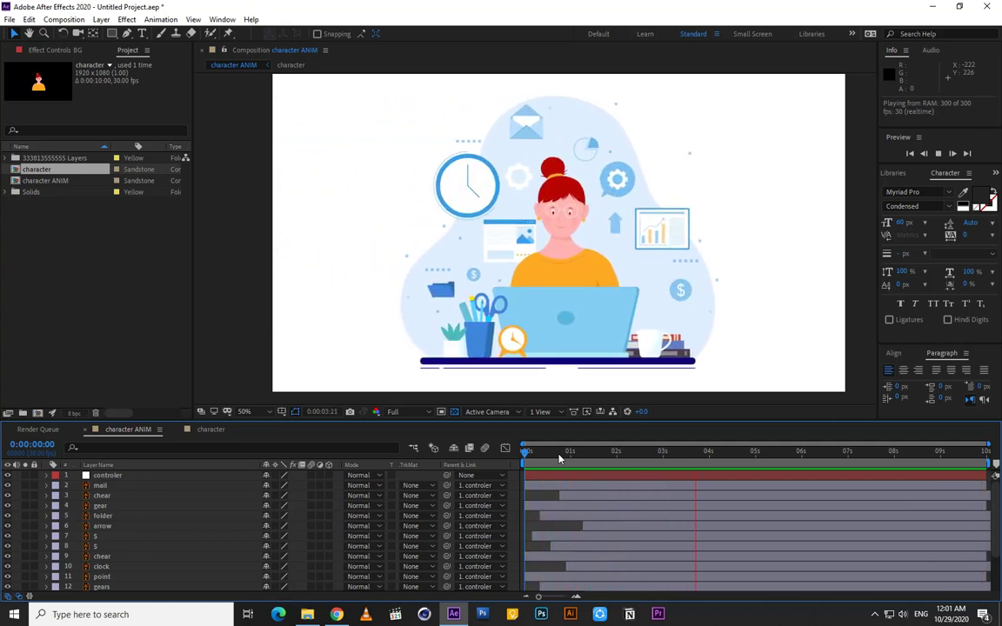
left_click(559, 455)
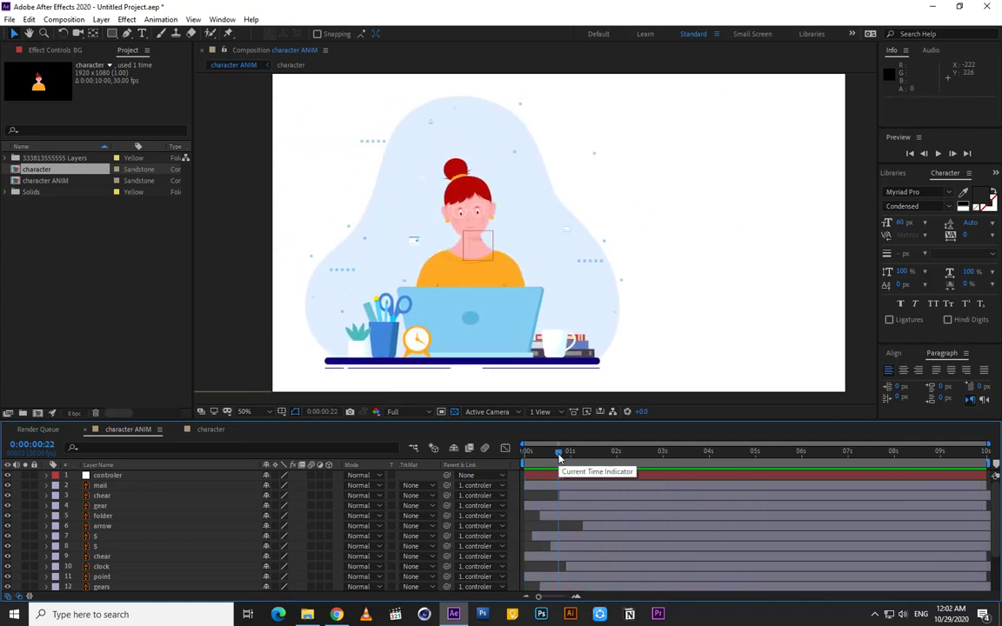